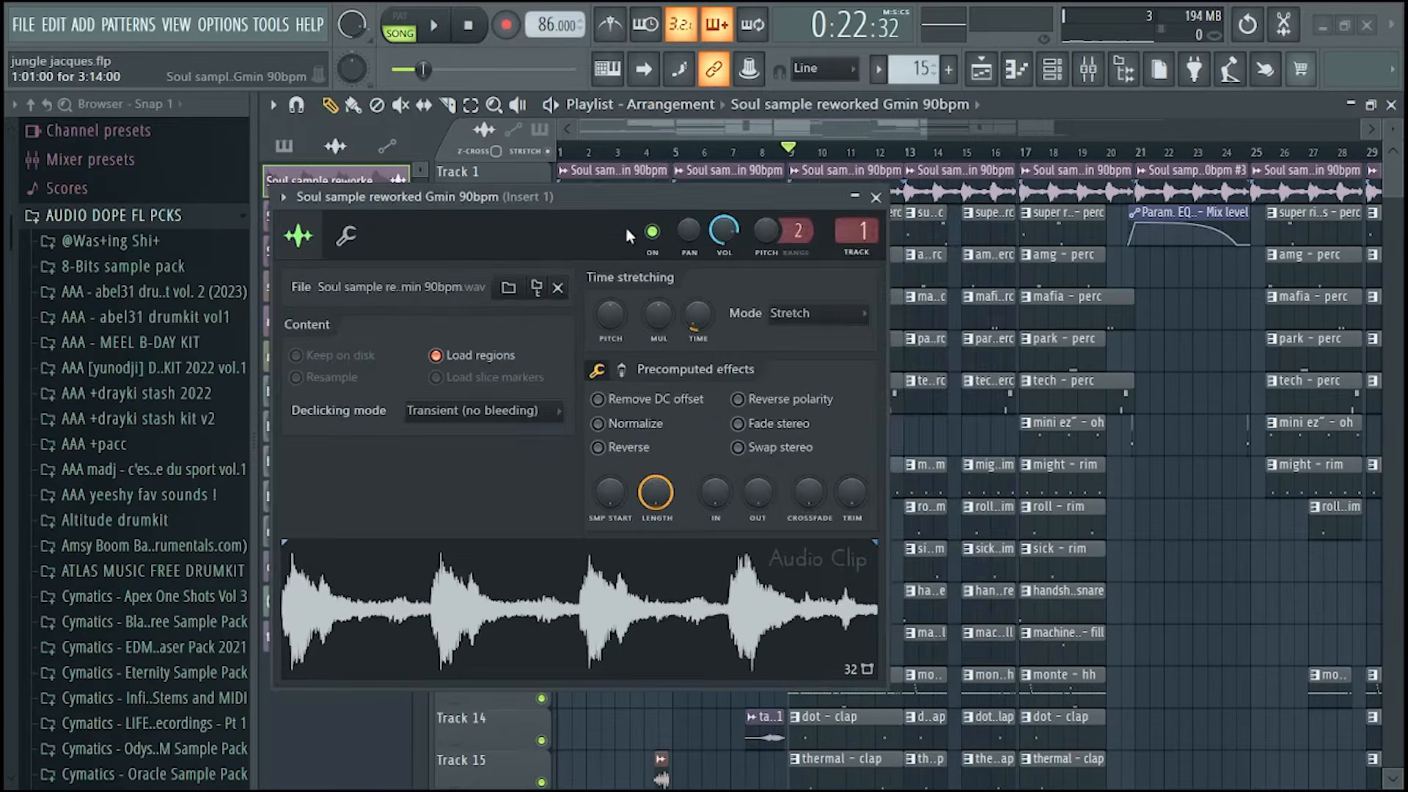
- Close the soul sample's audio clip settings so the Playlist arrangement is unobstructed
drag(627, 227, 886, 107)
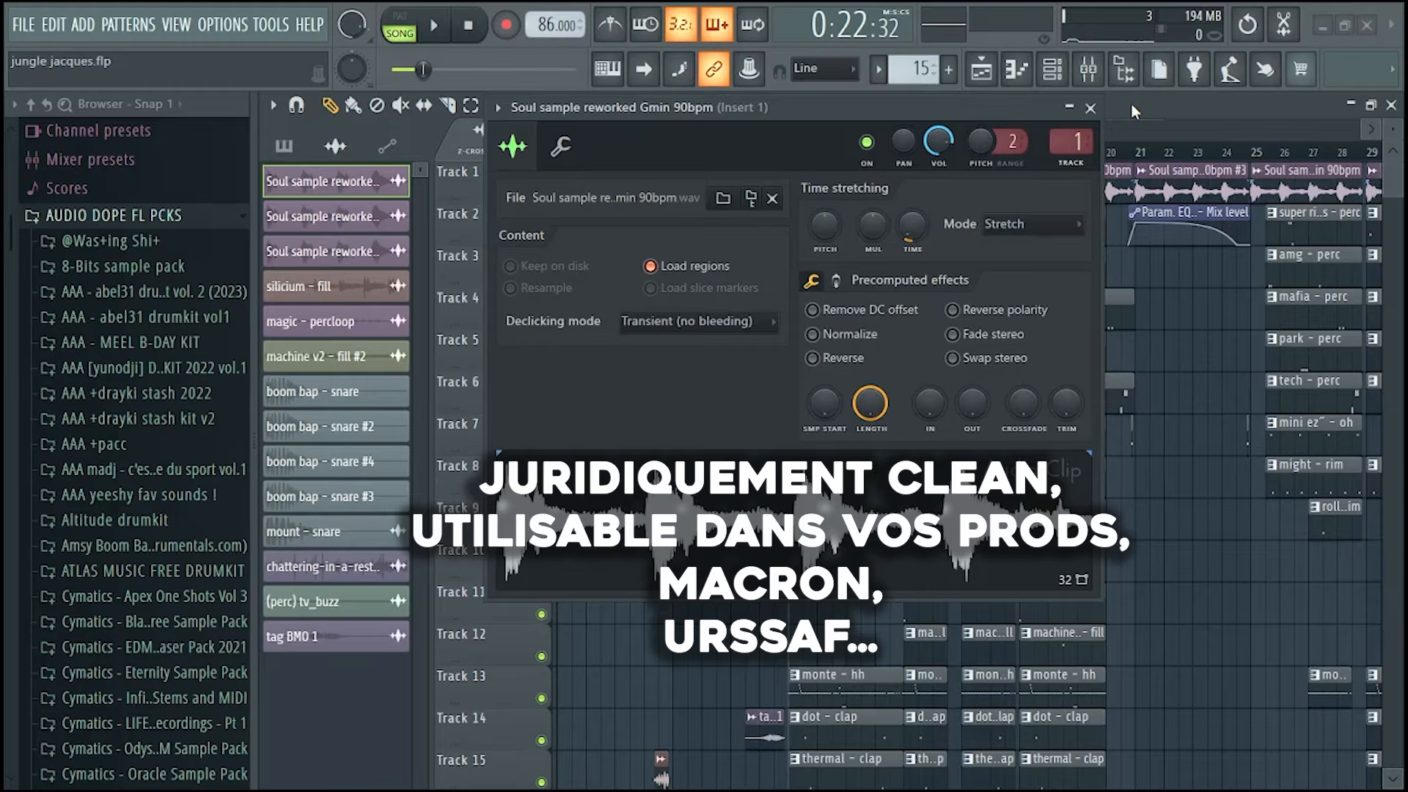
click(1091, 108)
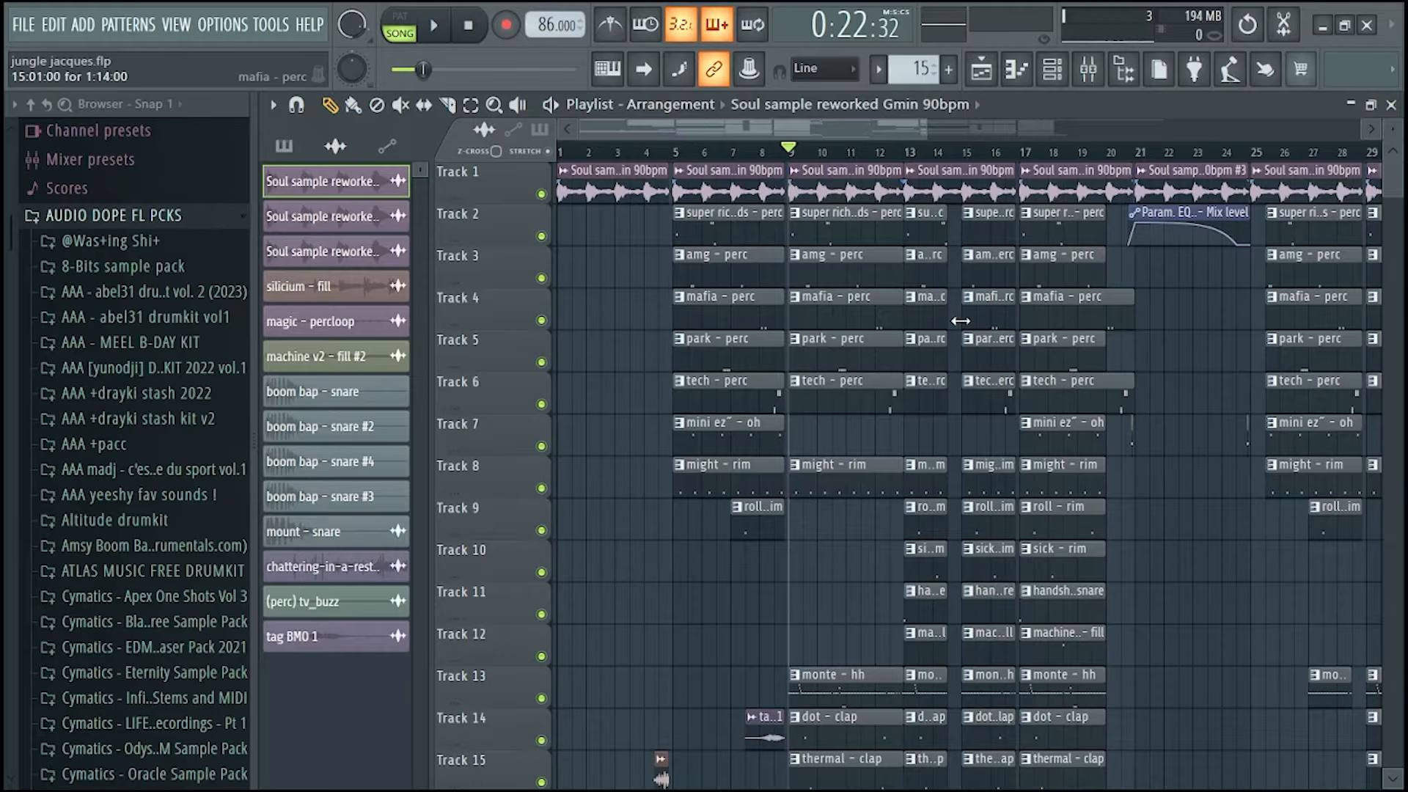
click(923, 431)
right_click(923, 431)
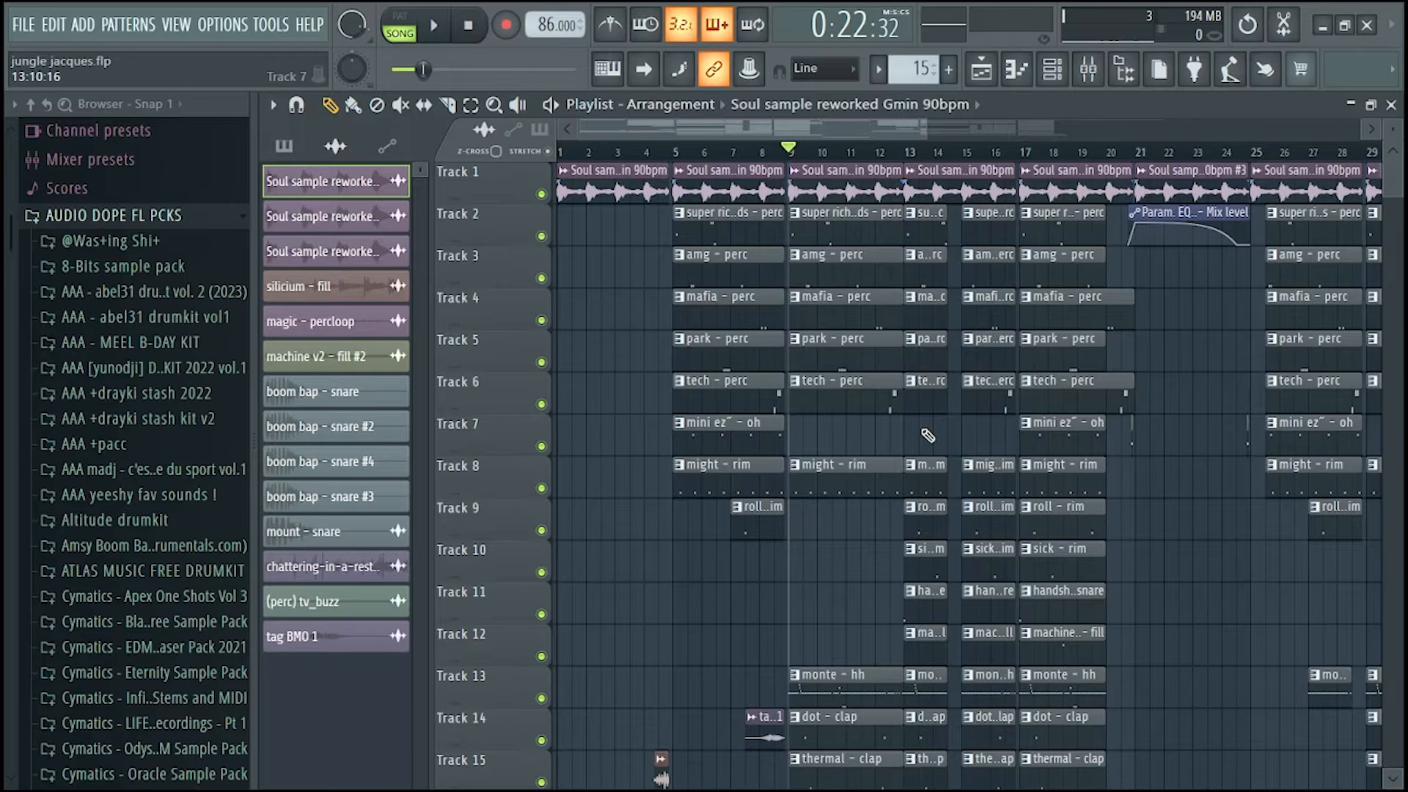
scroll(733, 396, down, 4)
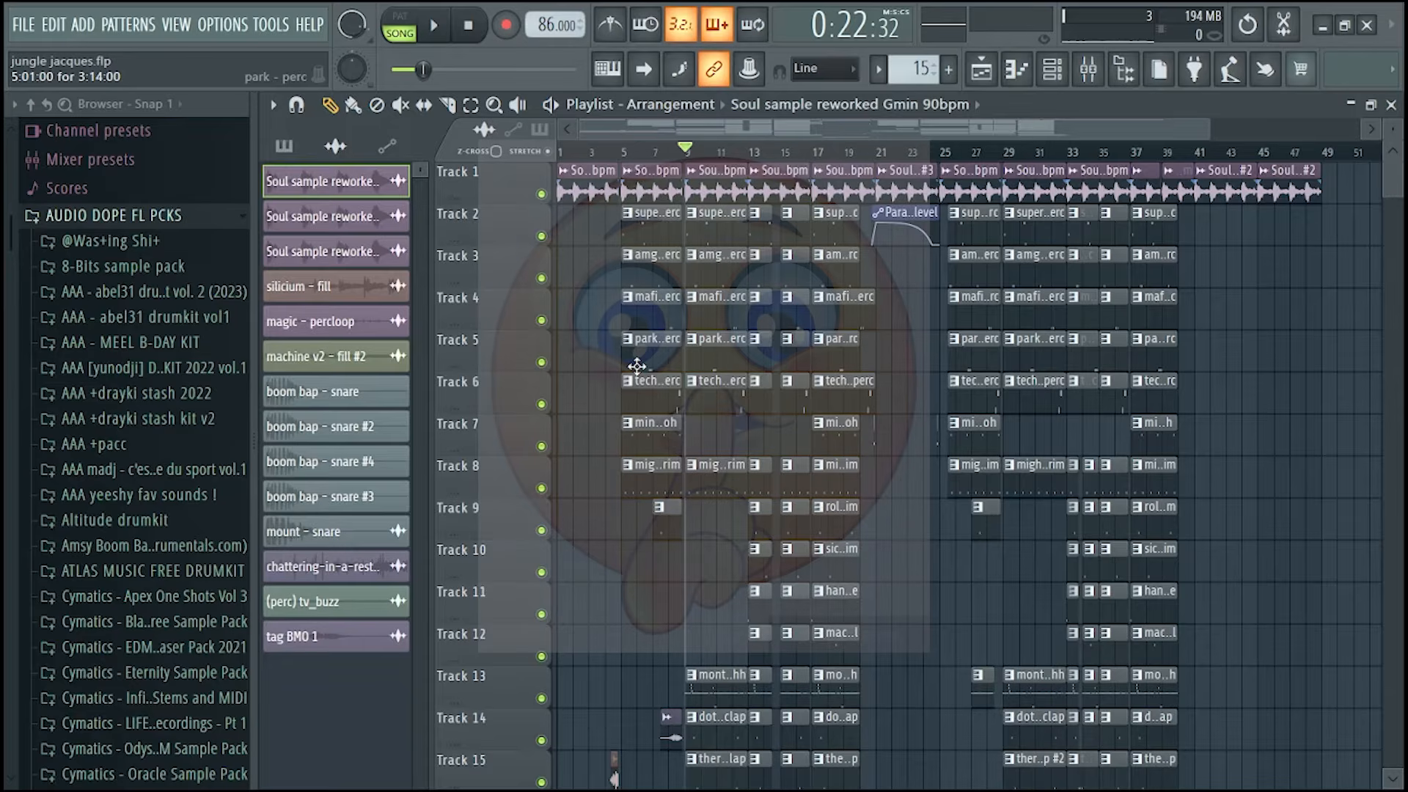
scroll(527, 345, up, 5)
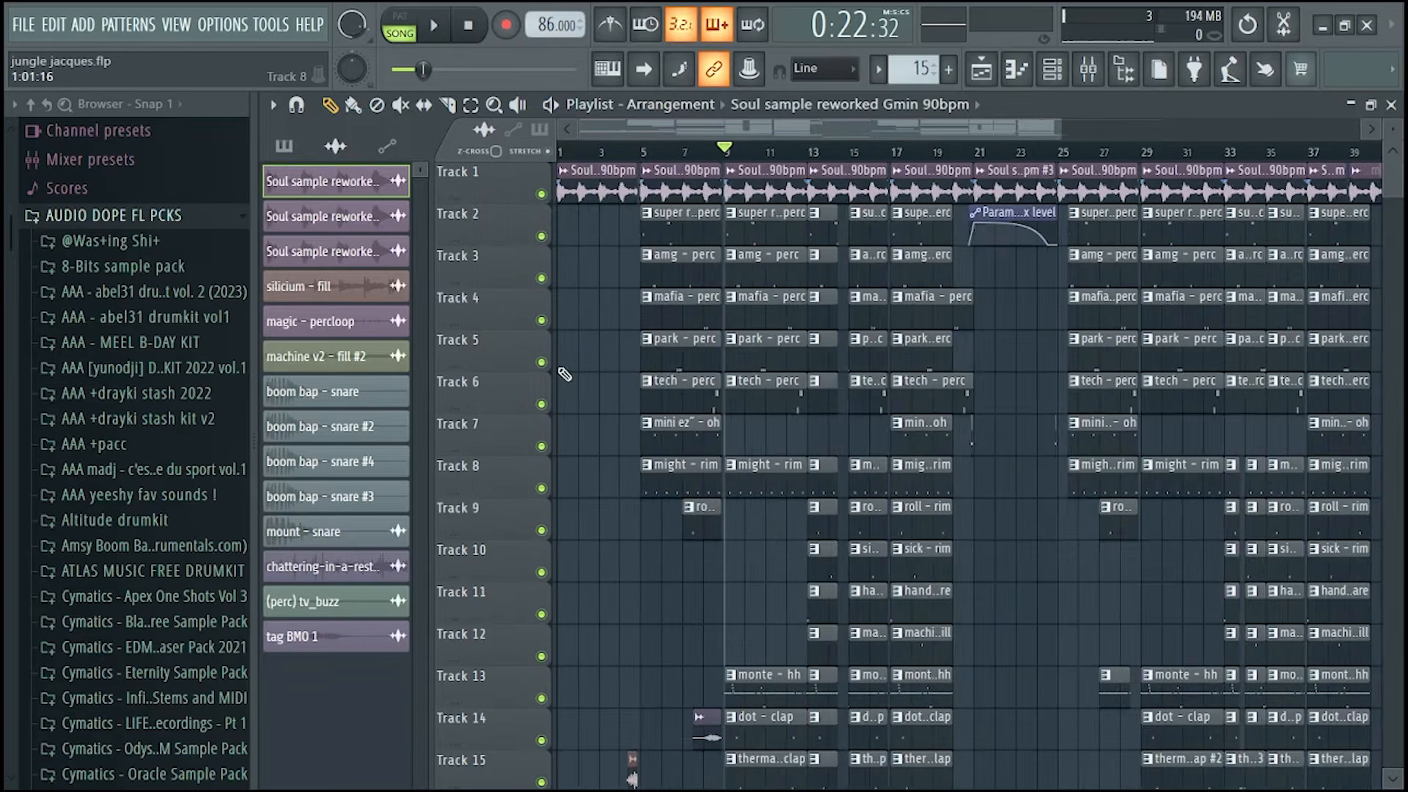
- Solo Track 8 with the might rim, and unmute Tracks 13, 17 and 18 for the hi-hat, kick and 808
right_click(541, 488)
scroll(547, 491, down, 4)
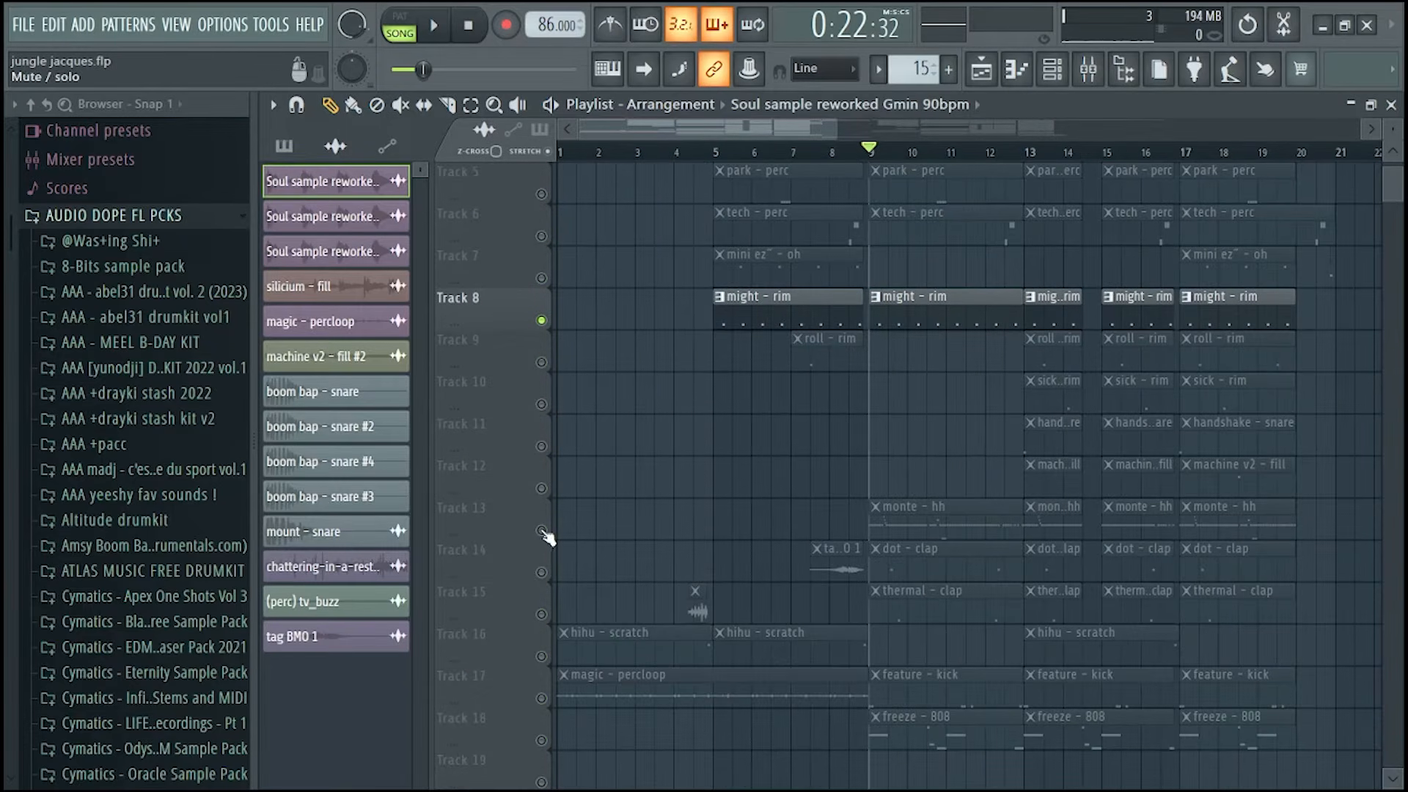
click(541, 530)
scroll(587, 640, down, 1)
click(541, 656)
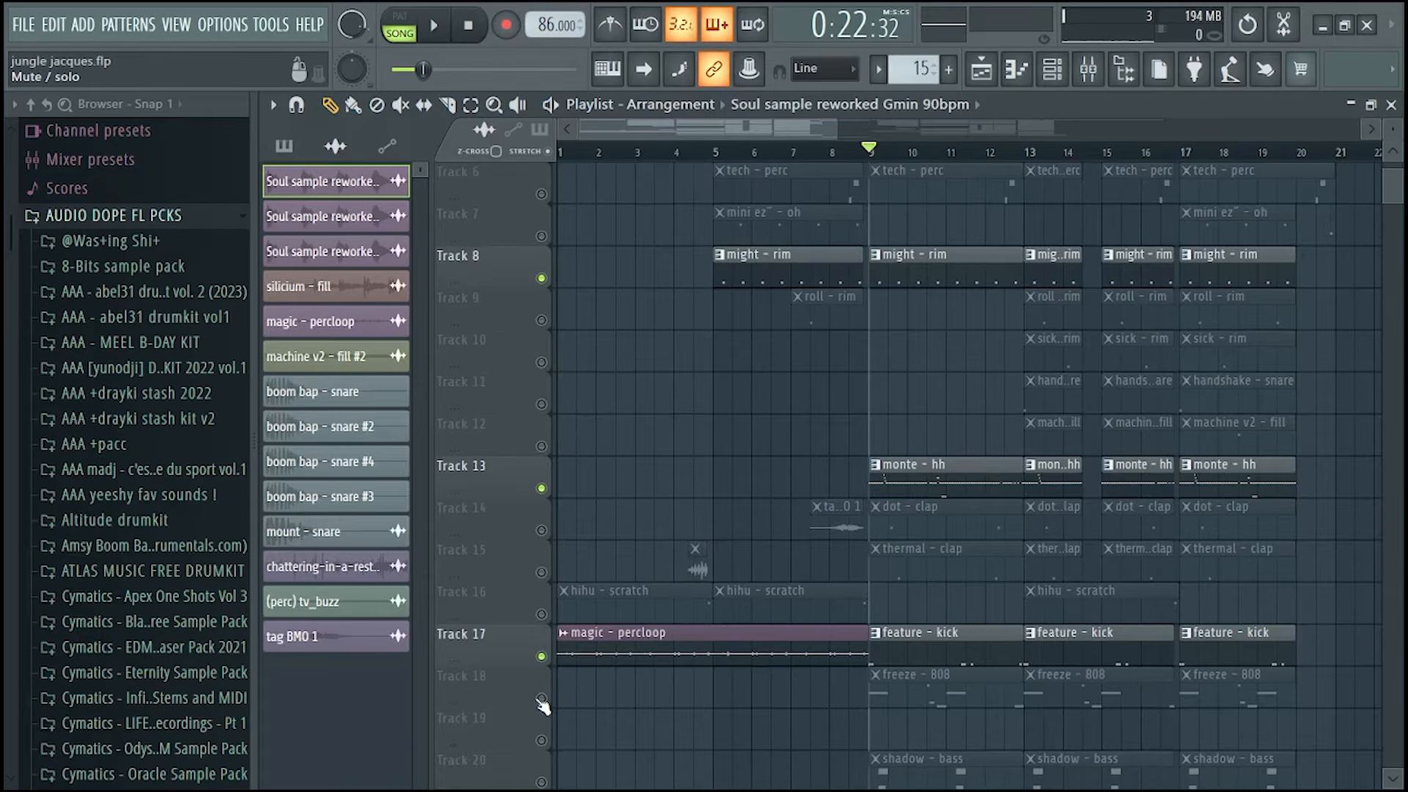
click(541, 698)
- Play the isolated rim, hi-hat, kick and 808 tracks from bar 9 of the arrangement
scroll(574, 591, down, 3)
scroll(853, 525, up, 3)
scroll(854, 525, down, 3)
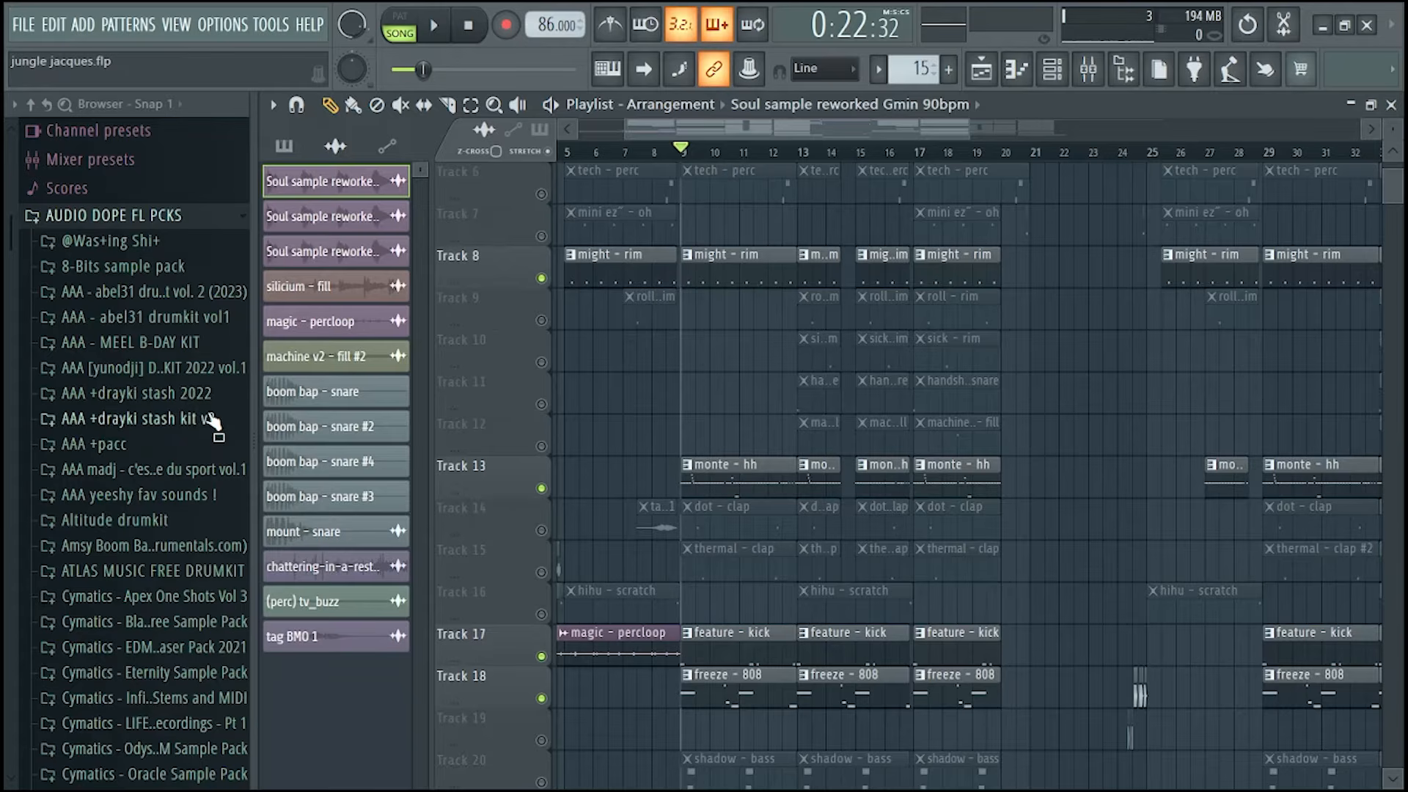
scroll(610, 378, up, 5)
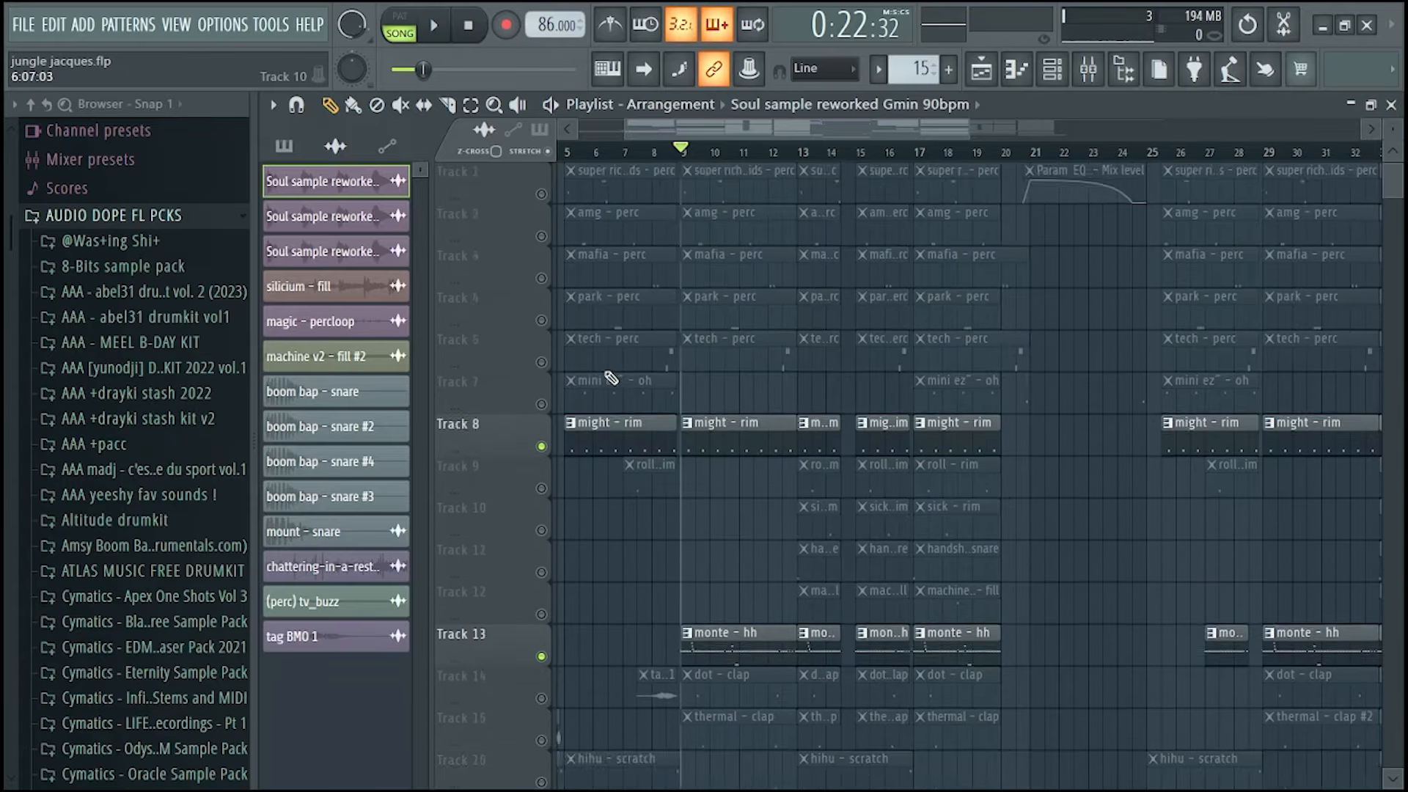
scroll(610, 378, down, 6)
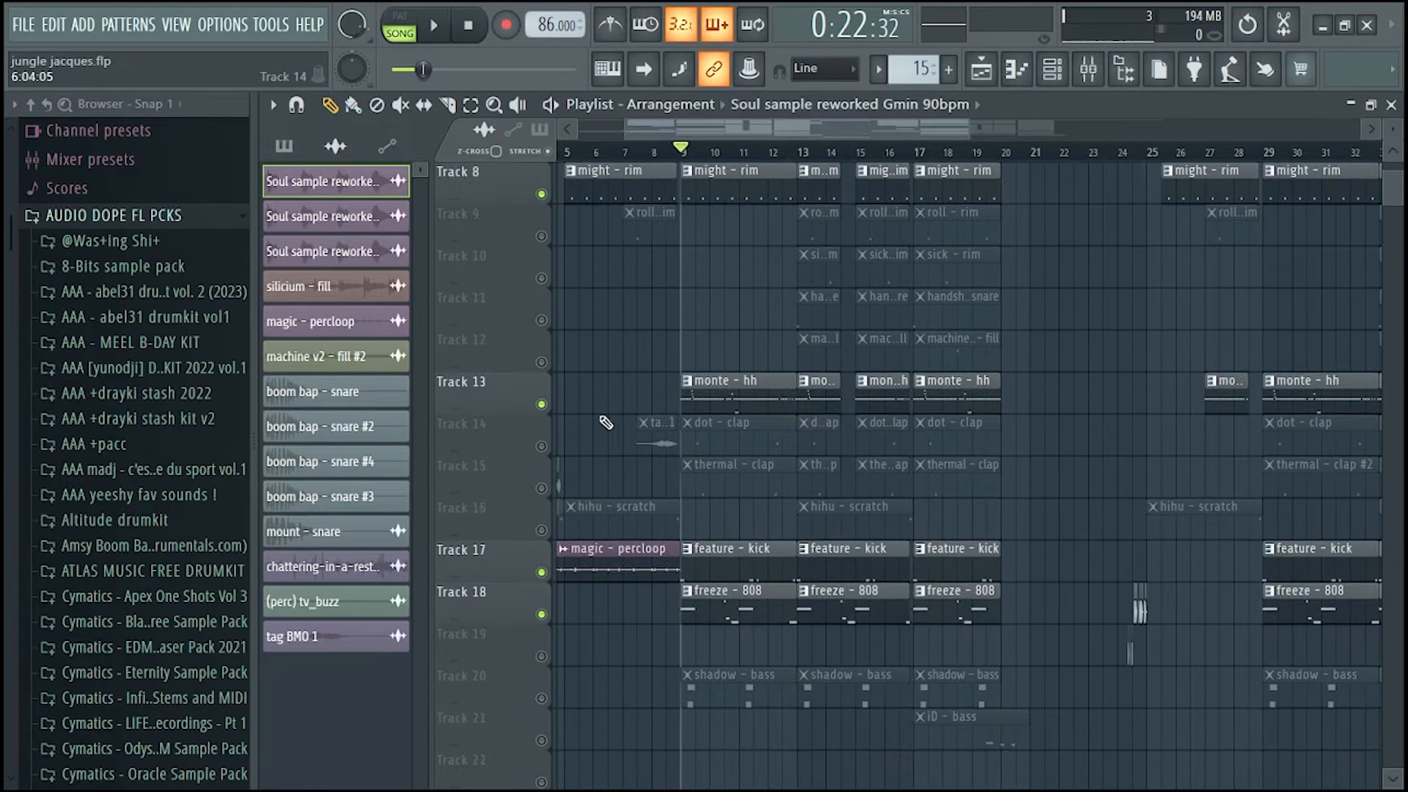
scroll(597, 427, up, 1)
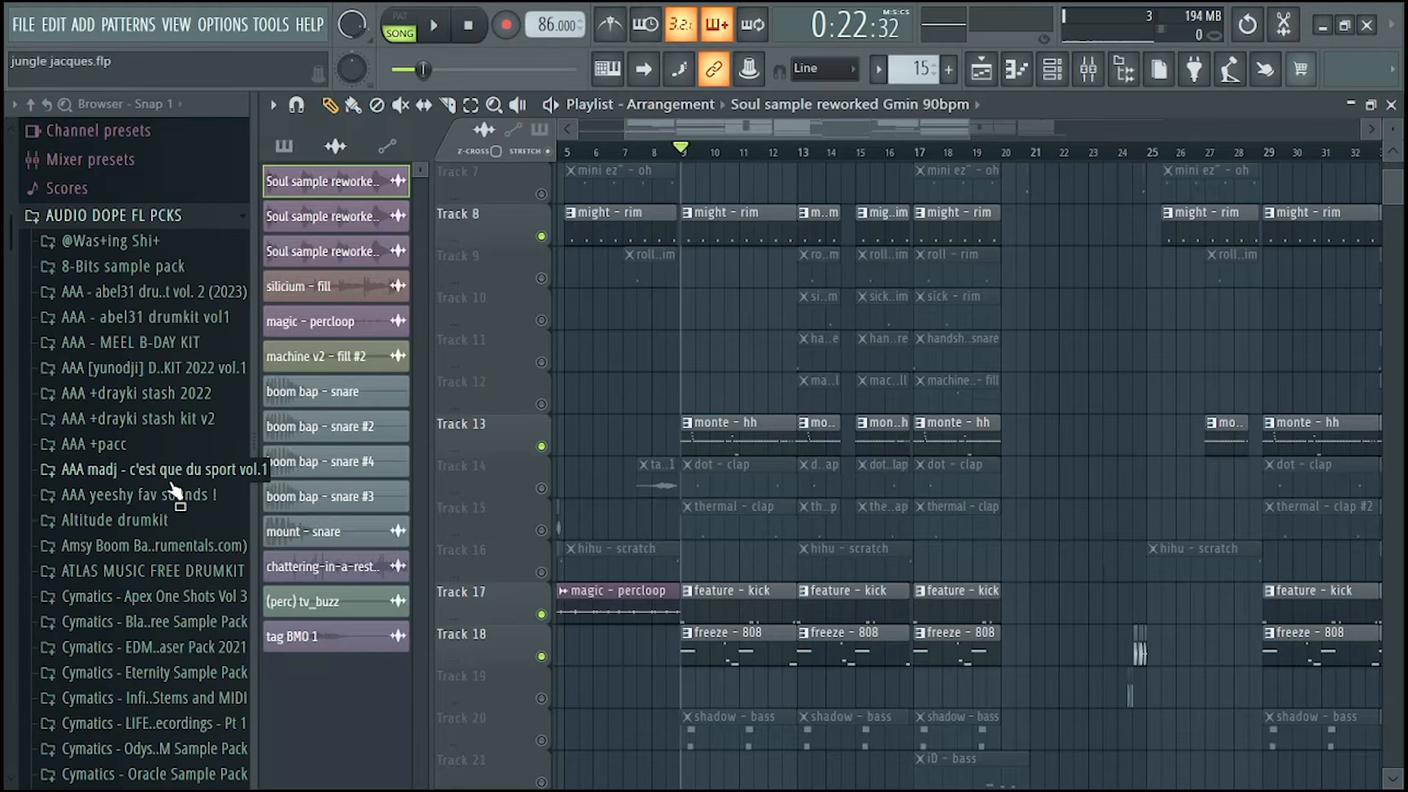
ctrl+scroll(628, 283, up, 3)
scroll(802, 277, up, 2)
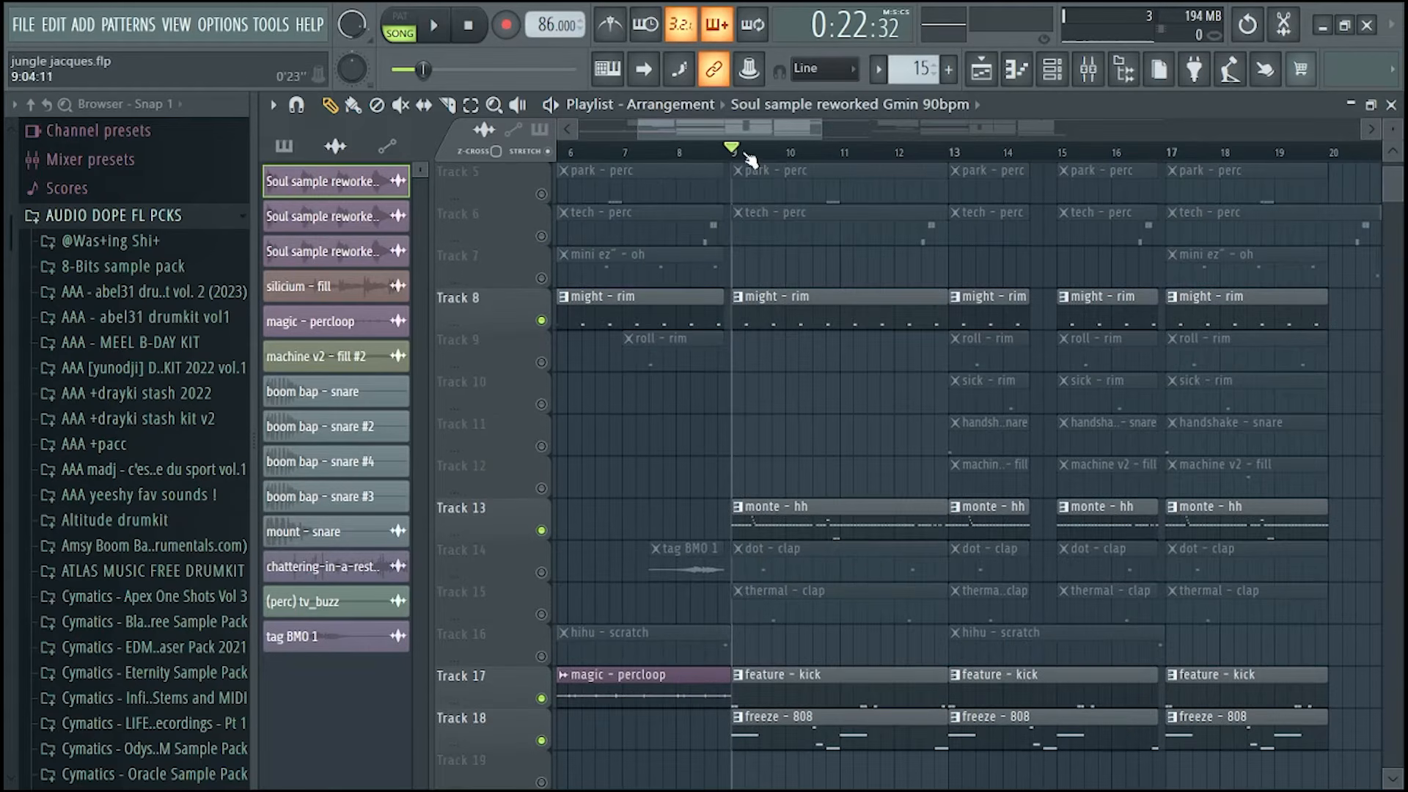
key(space)
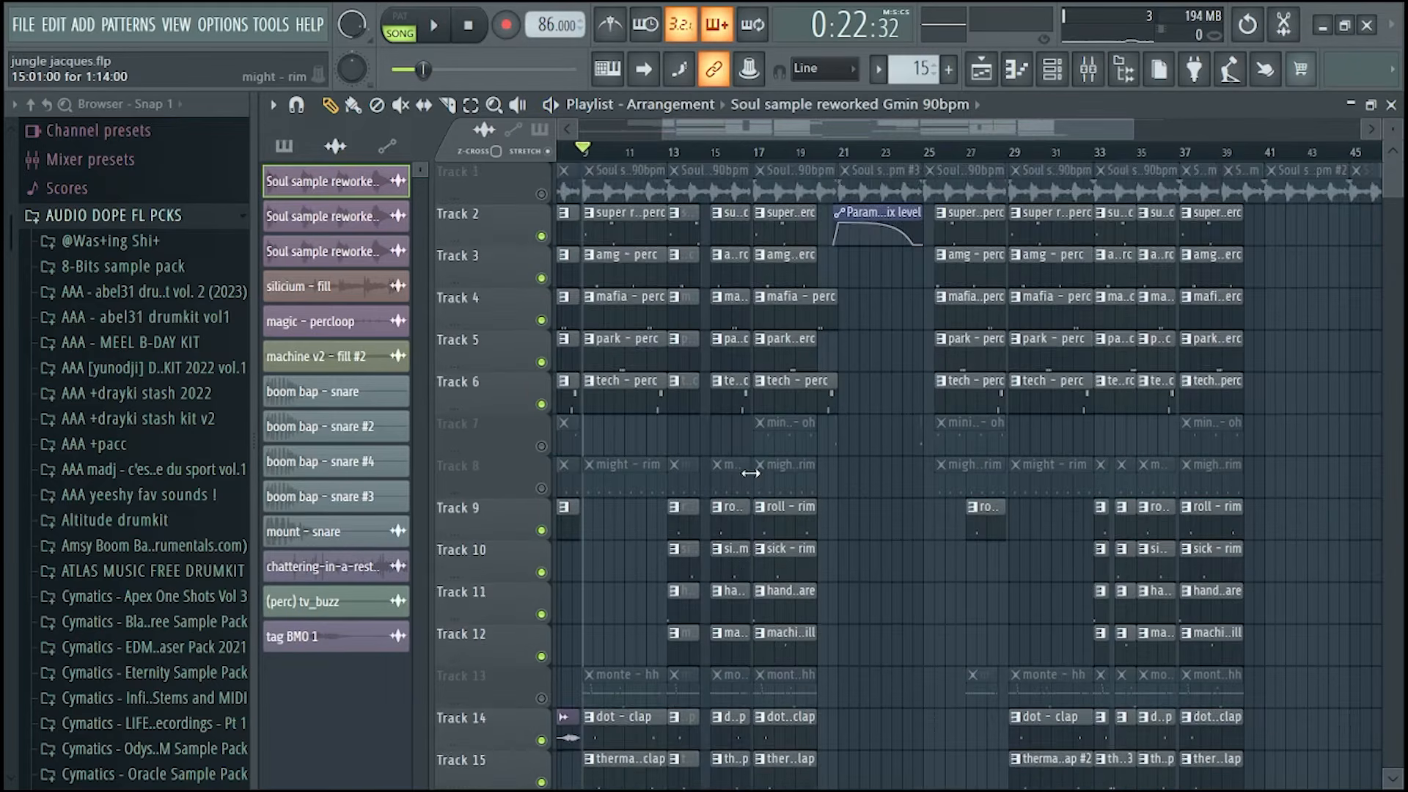
- Place the playhead at bar 17, play the percussion into the break after bar 20, and stop playback
scroll(742, 477, down, 1)
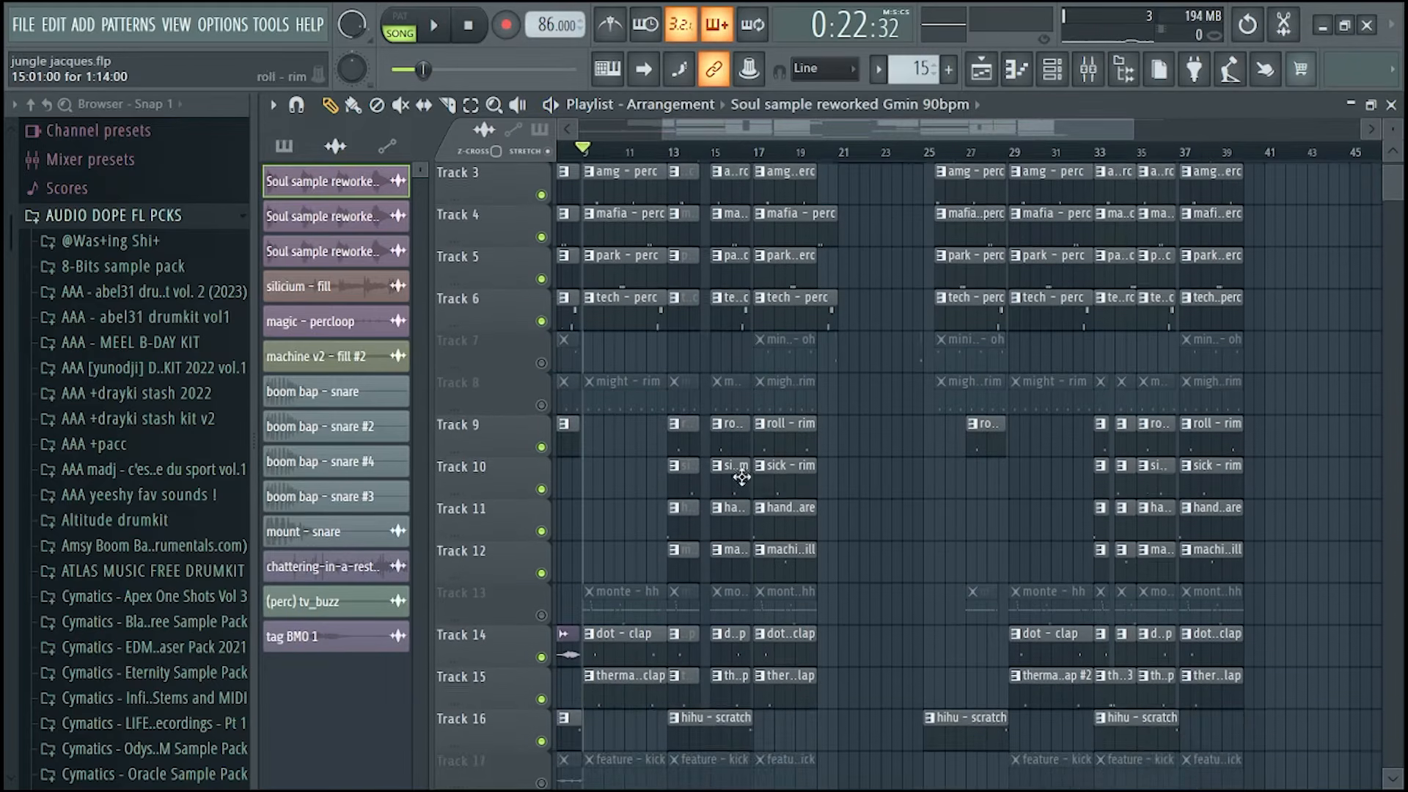
scroll(742, 477, up, 2)
click(756, 152)
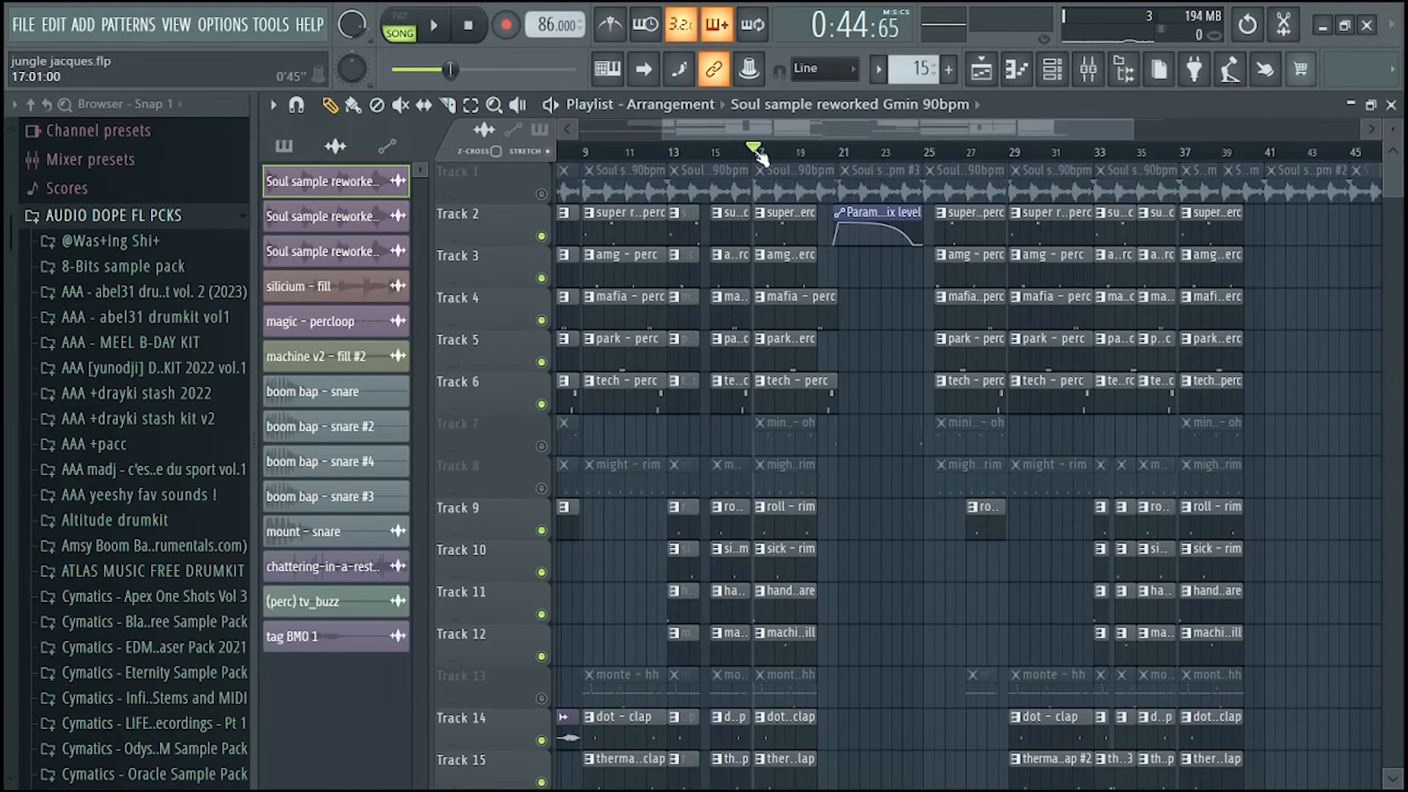
scroll(770, 278, down, 4)
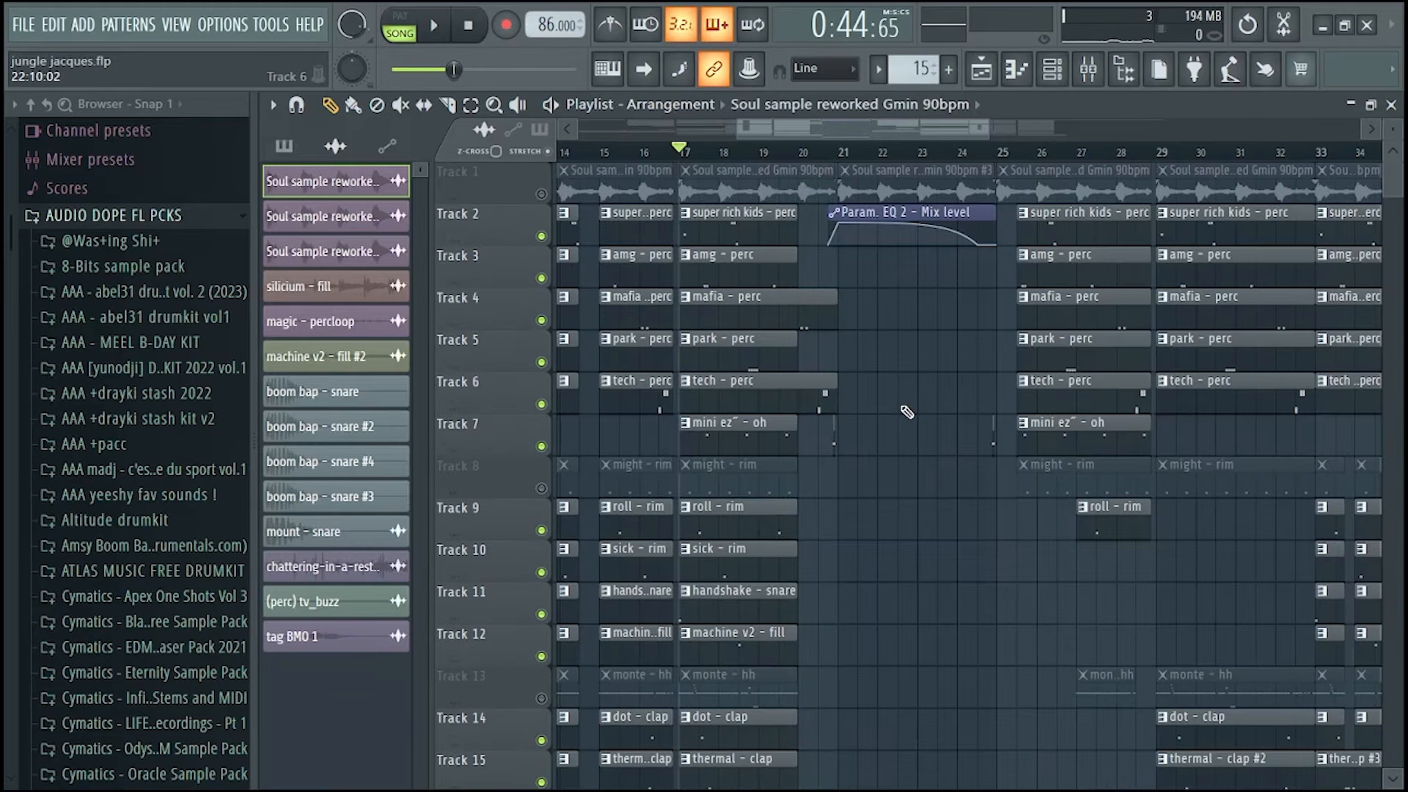
key(space)
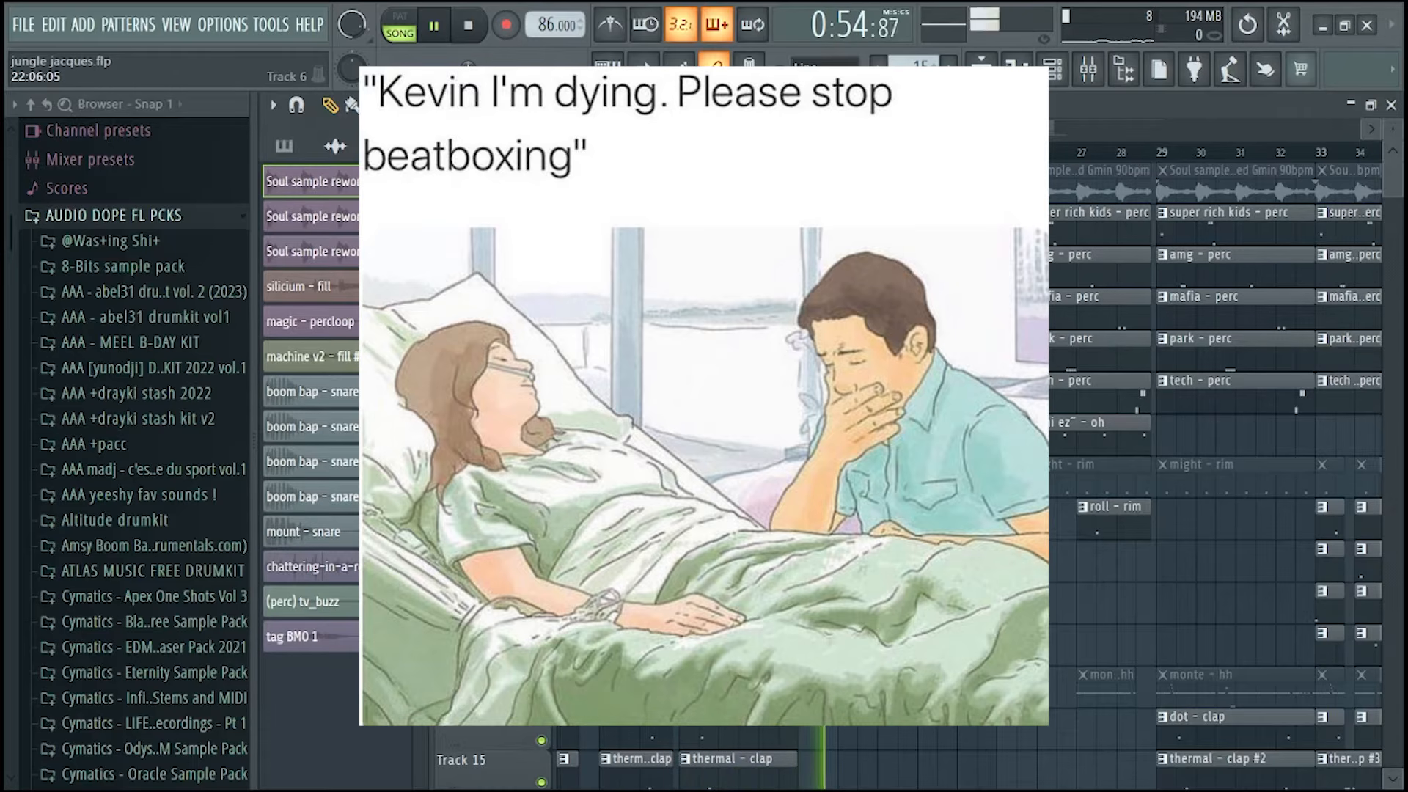
key(space)
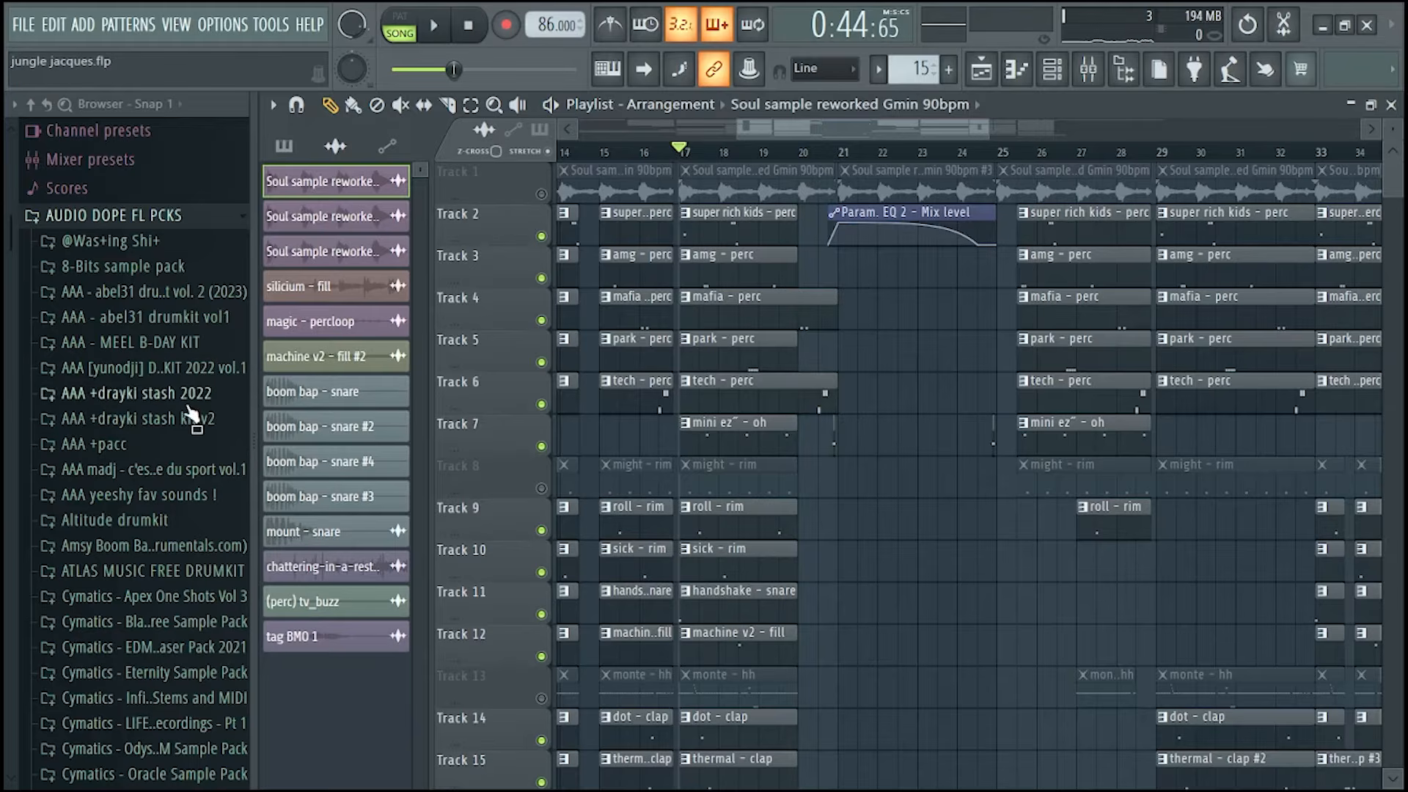
- Select the short (perc) tv_buzz clip on Track 7 just before bar 21
scroll(851, 472, up, 10)
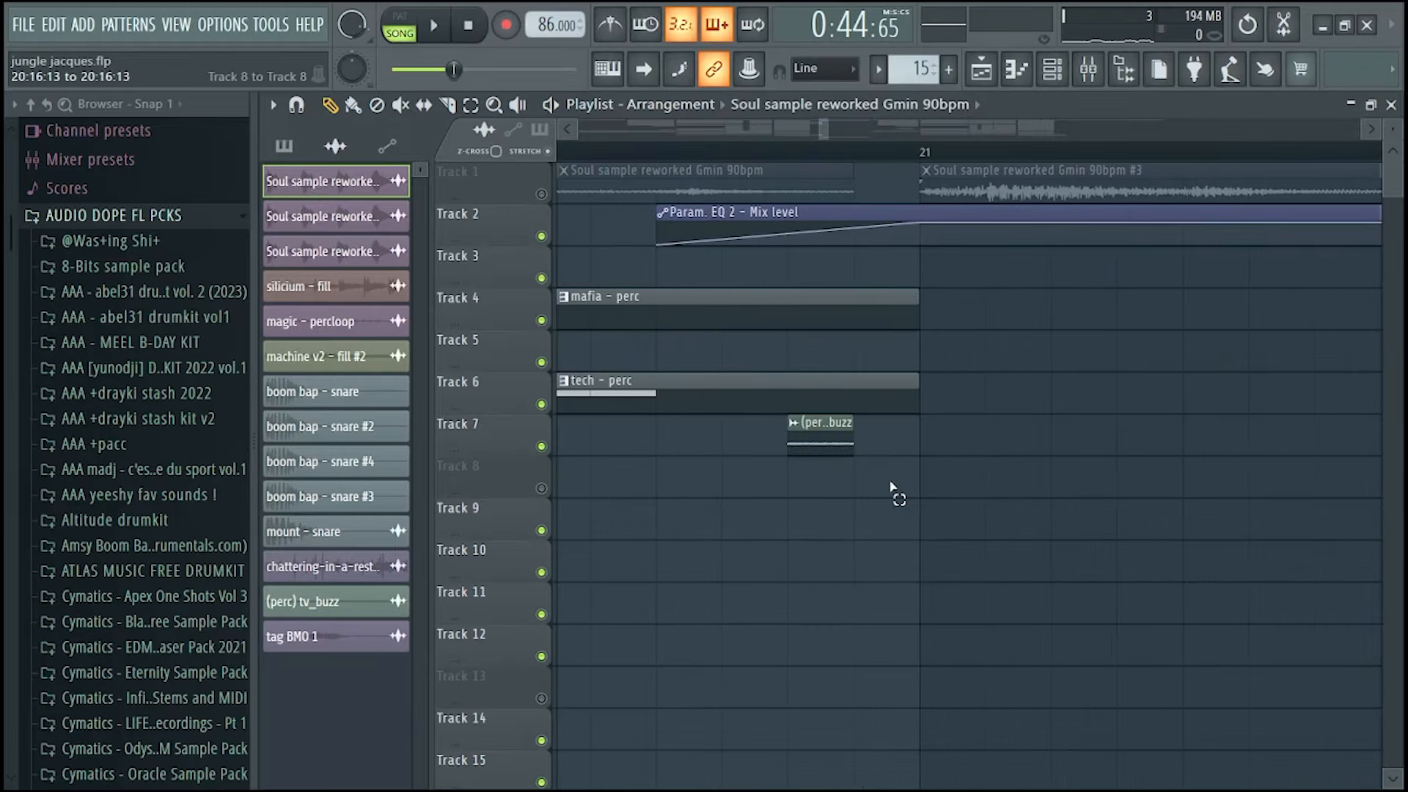
drag(889, 483, 789, 434)
scroll(788, 434, up, 2)
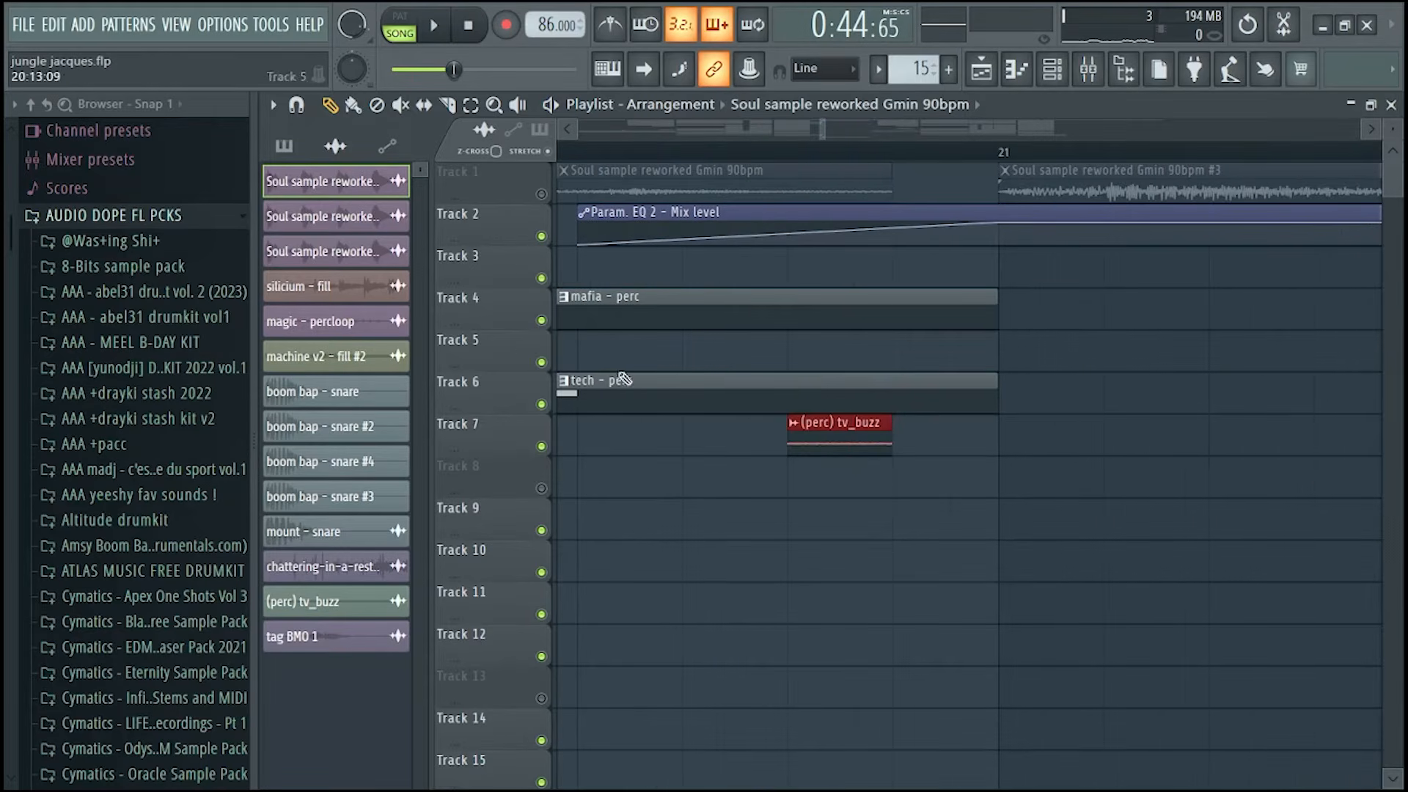
scroll(621, 378, down, 2)
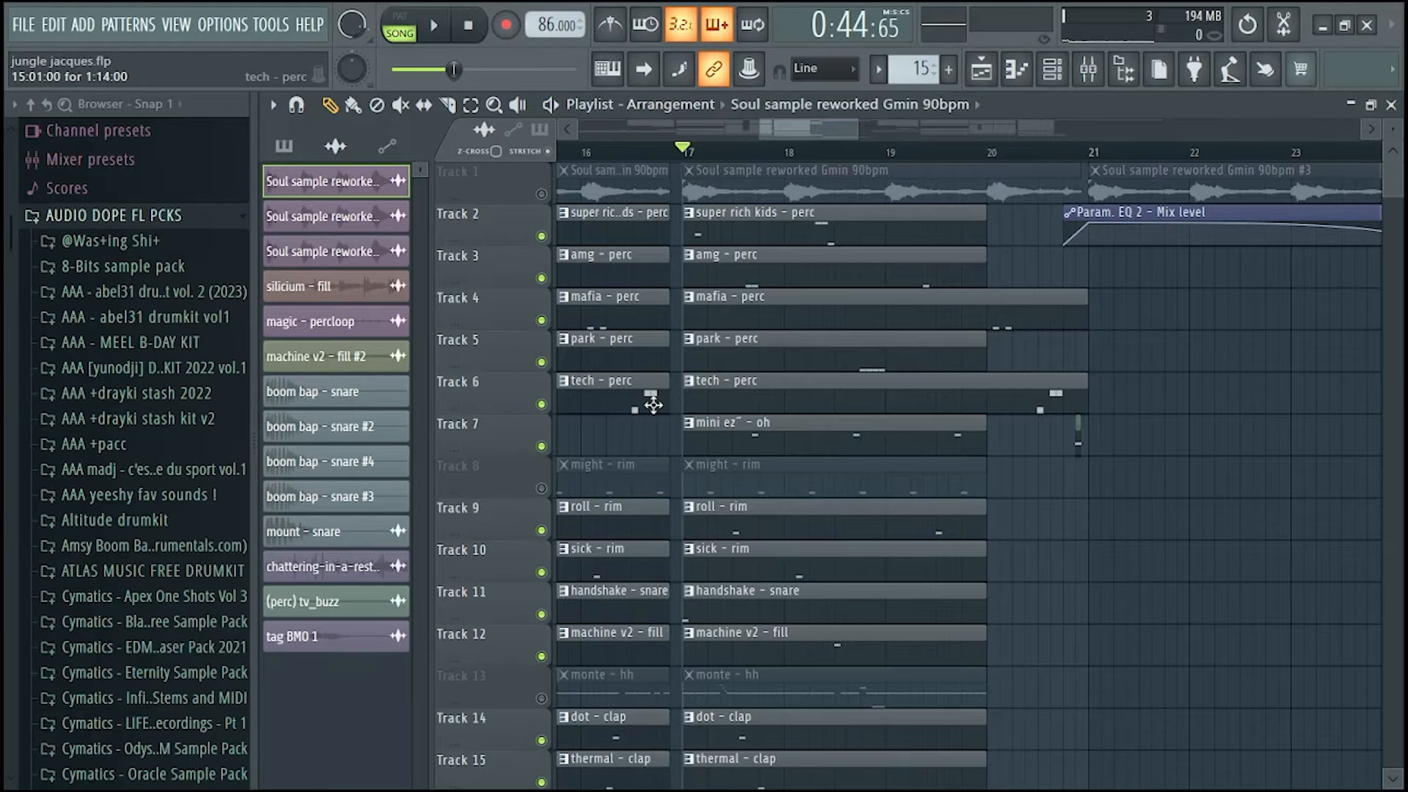
- Solo Track 21, which holds the iD bass pattern starting at bar 17
scroll(969, 515, down, 4)
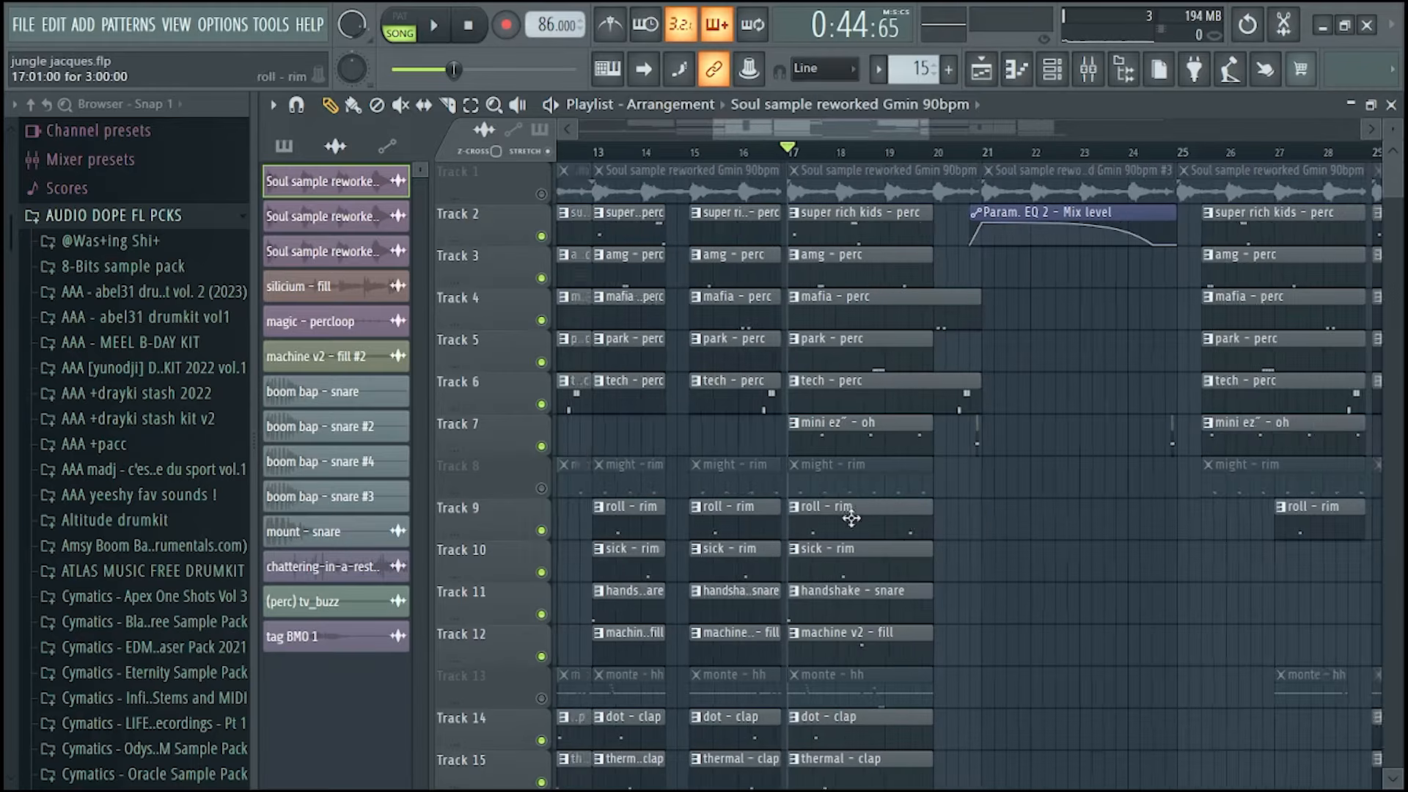
scroll(969, 515, down, 1)
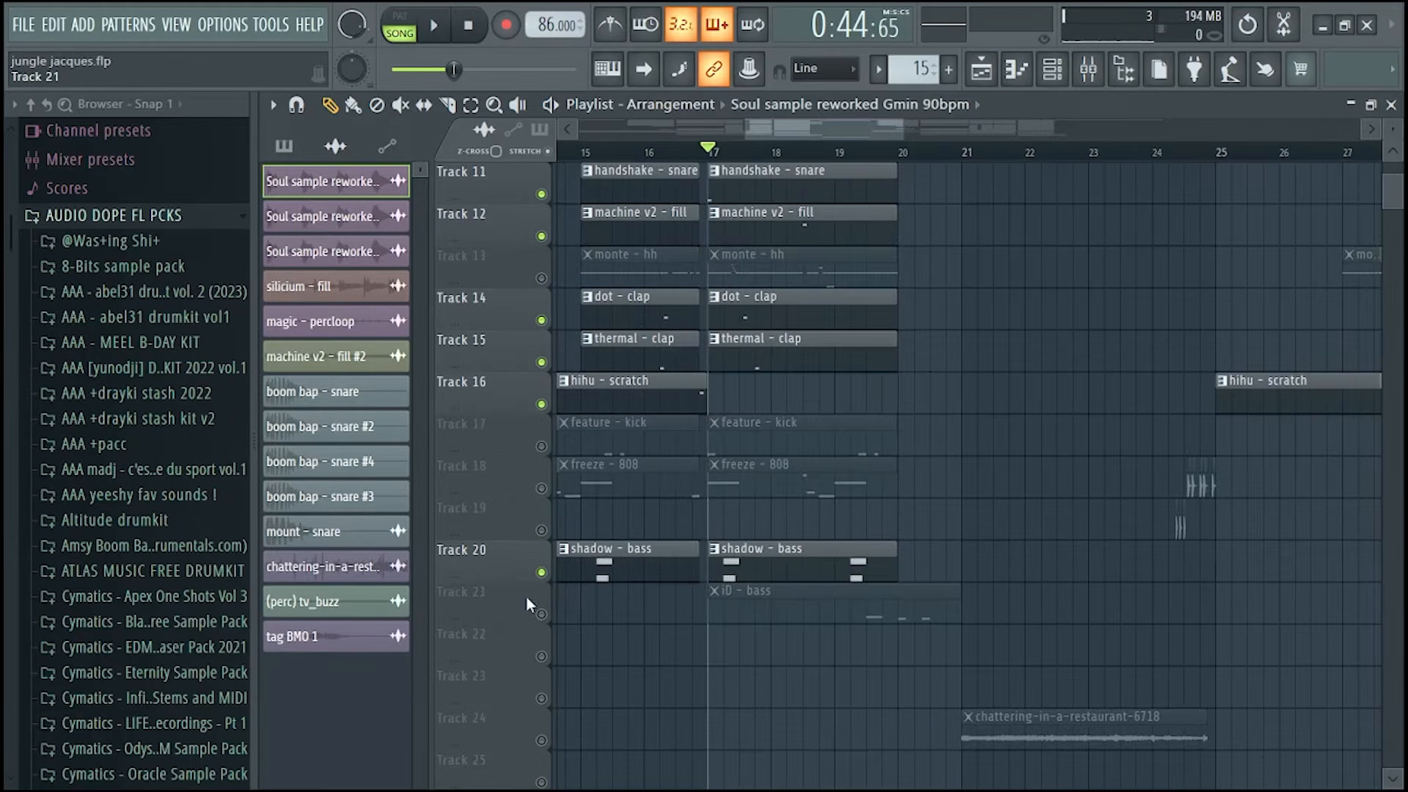
right_click(549, 607)
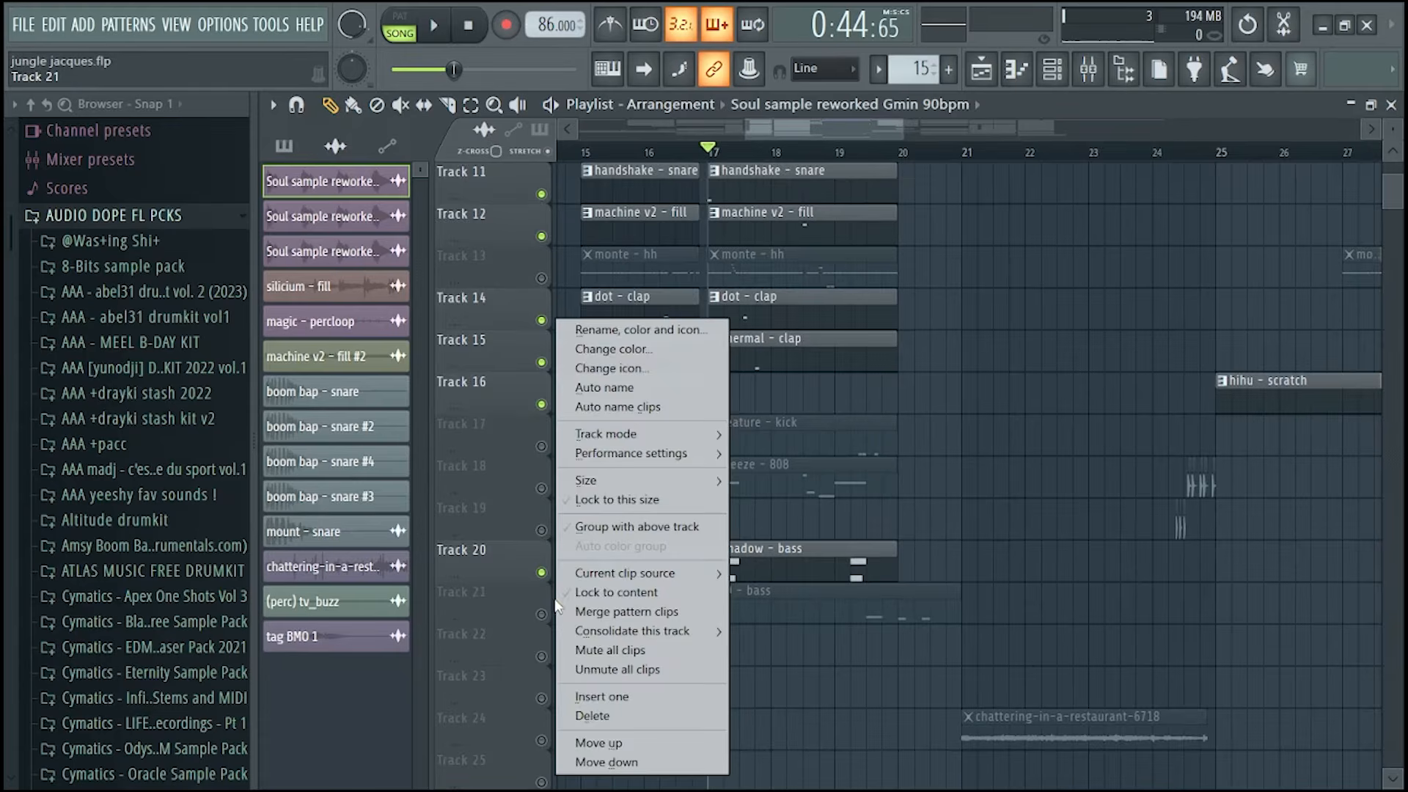
right_click(541, 615)
scroll(633, 541, down, 3)
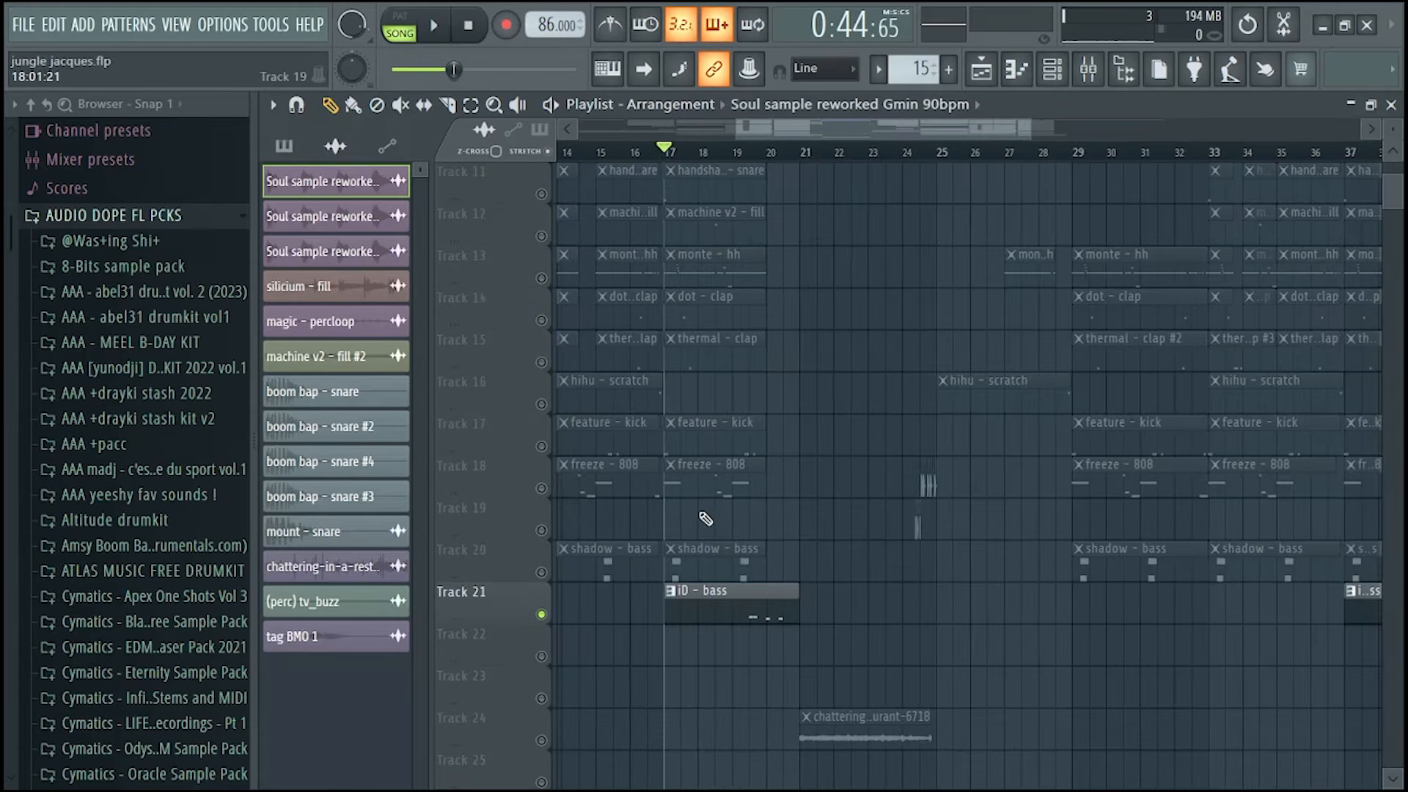
scroll(745, 539, up, 4)
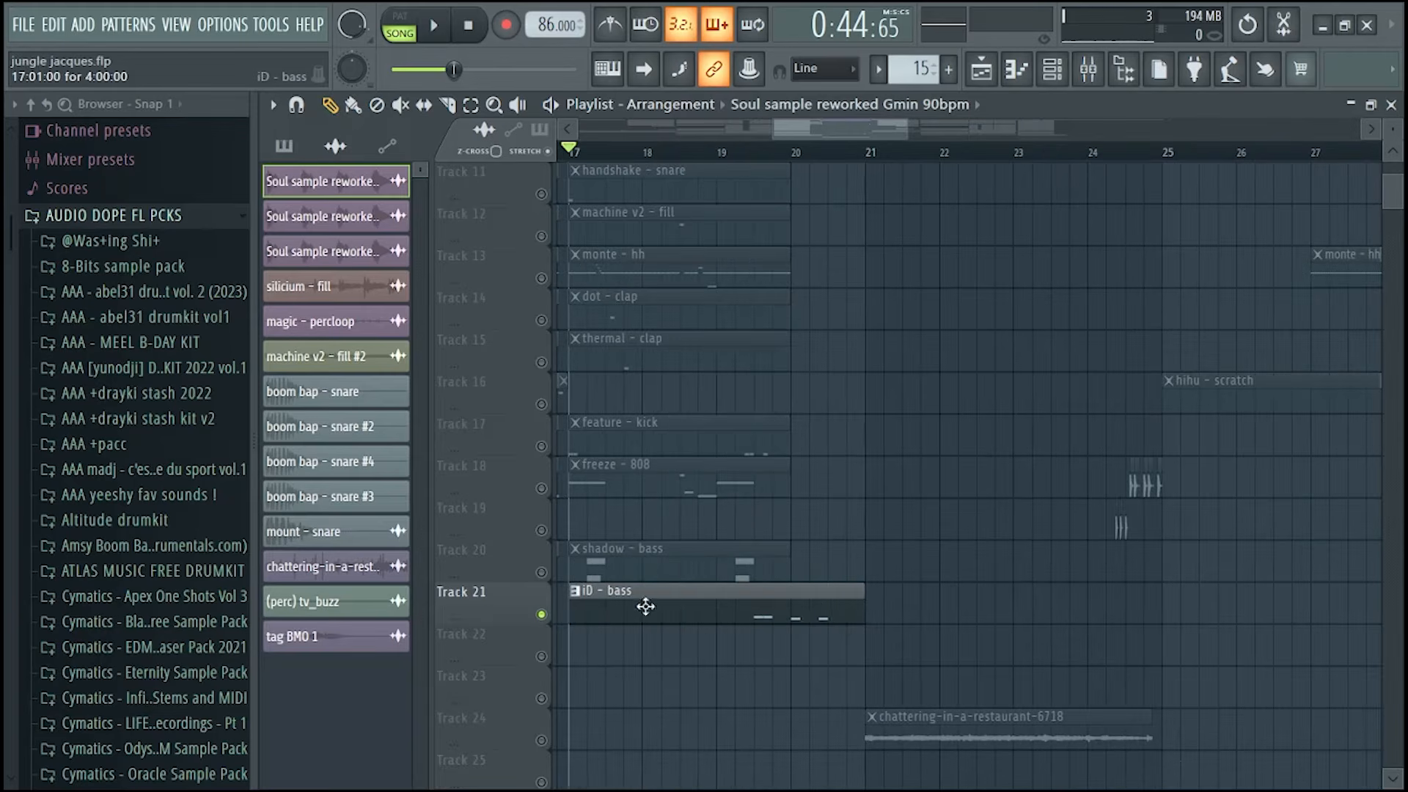
scroll(645, 604, down, 6)
scroll(646, 579, up, 6)
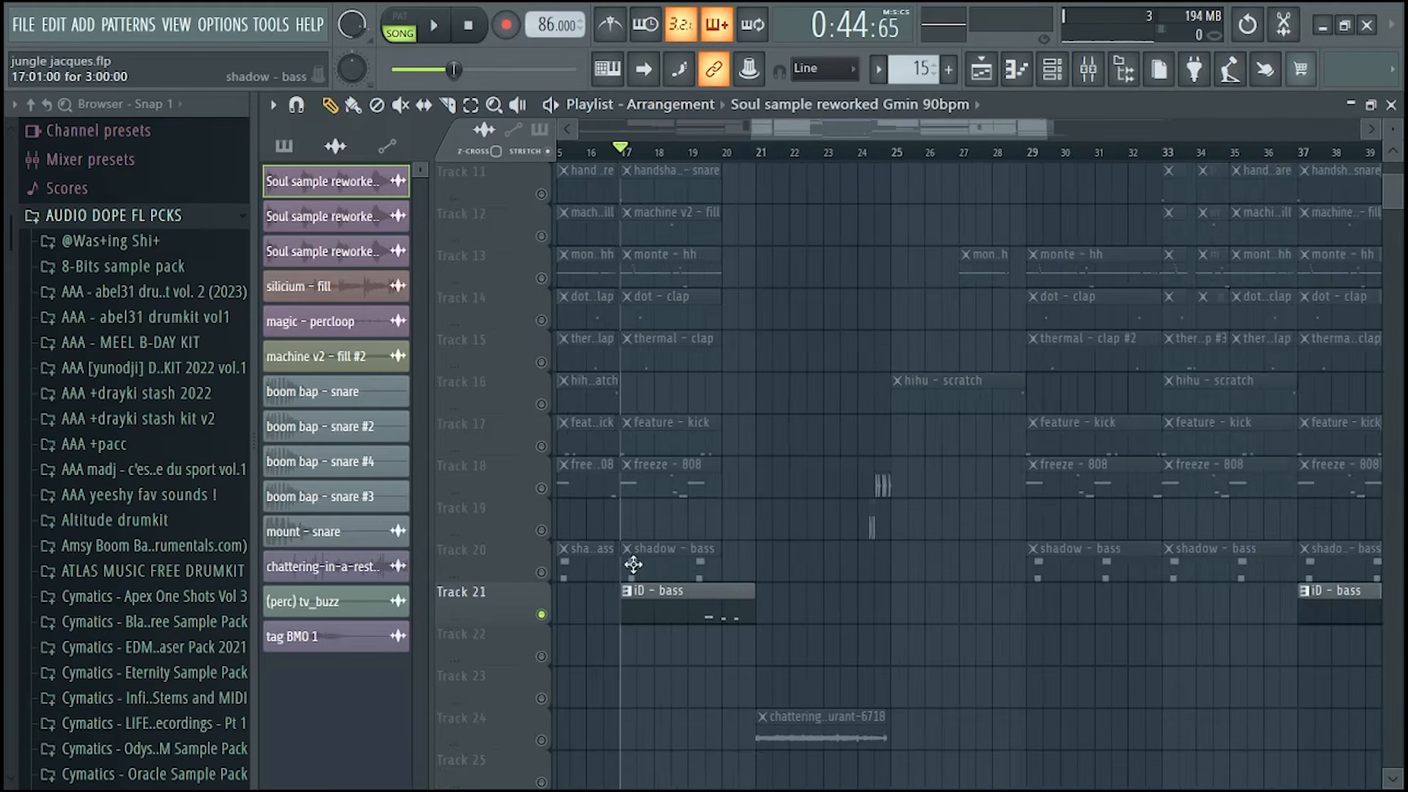
- Place the playhead at the first iD bass note past bar 19, play the bass fill, and stop playback
click(761, 154)
scroll(620, 540, down, 6)
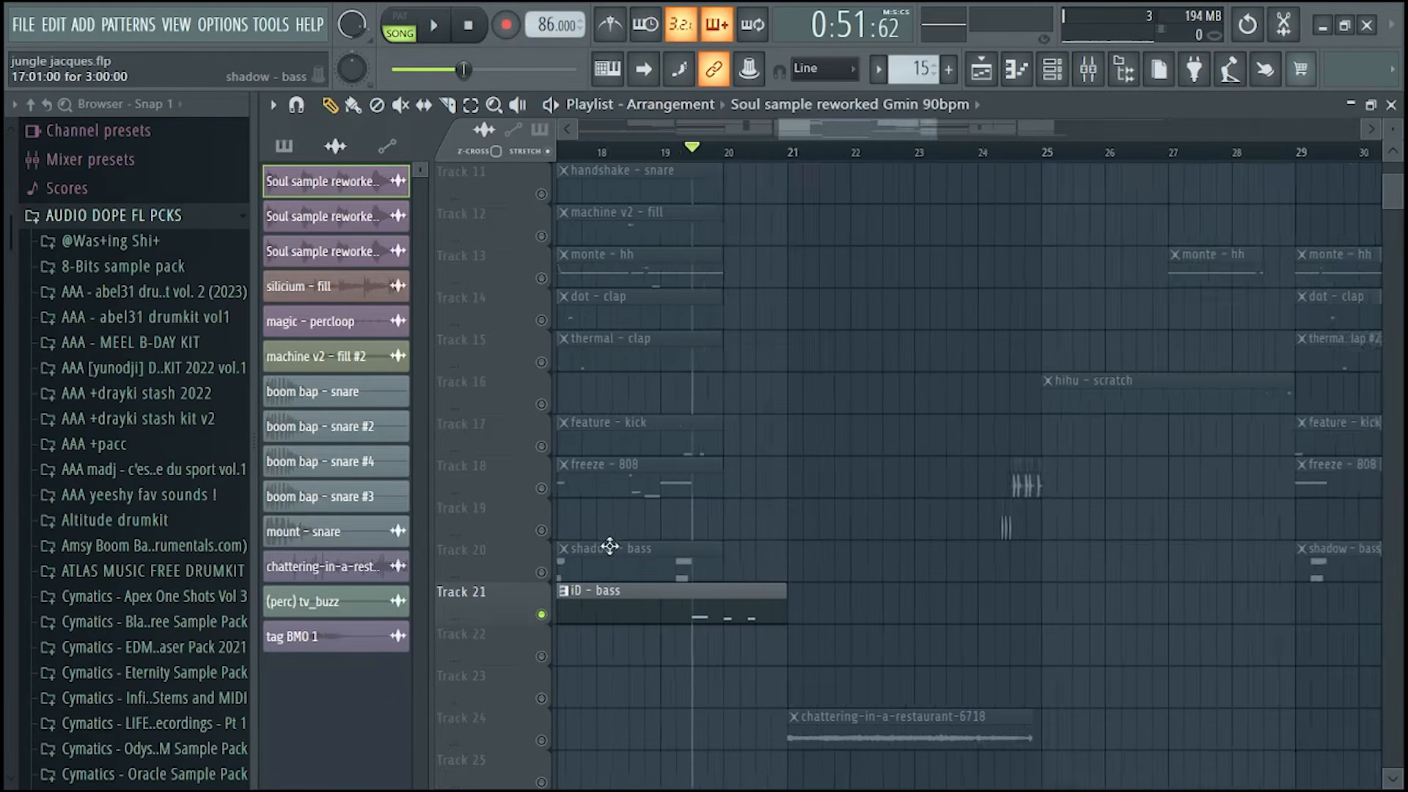
scroll(620, 541, up, 1)
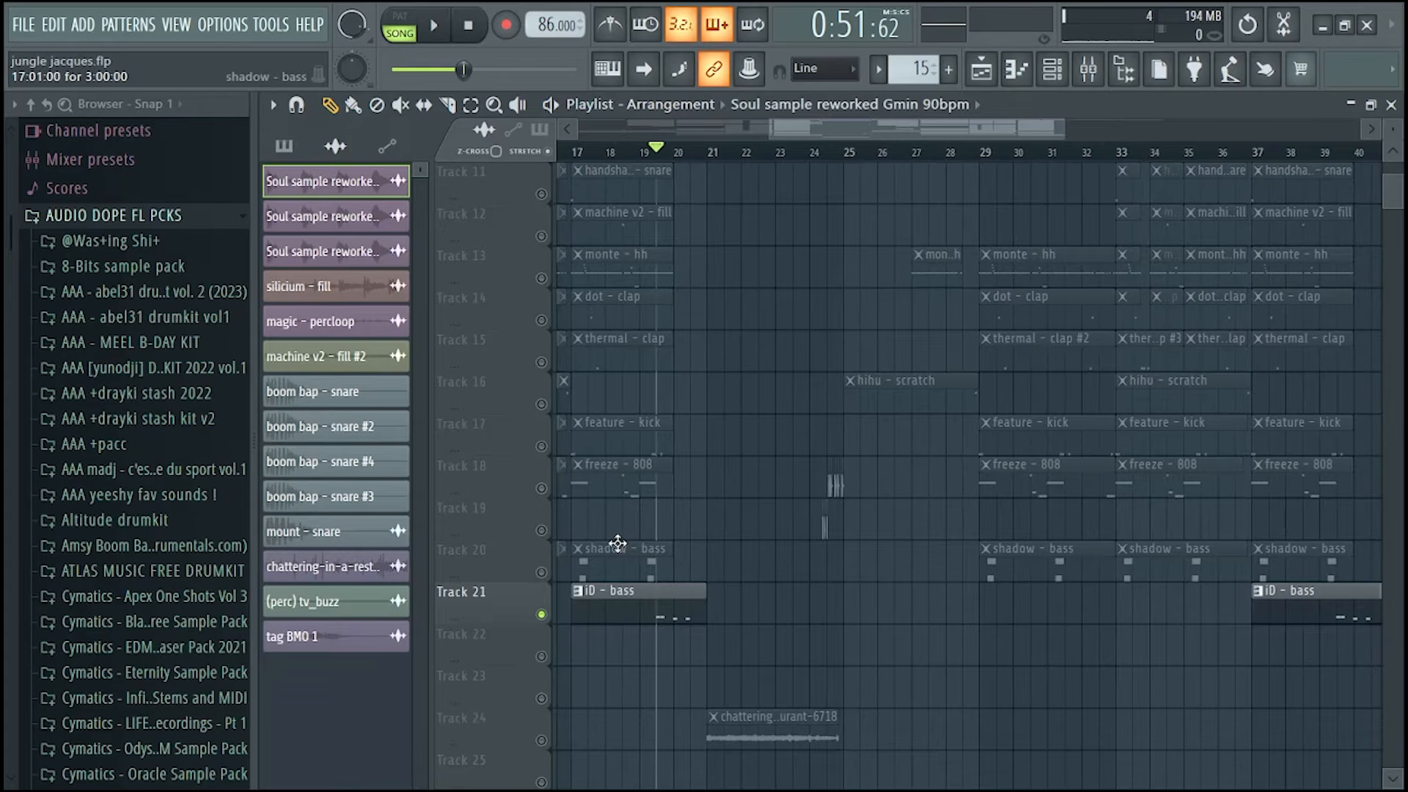
scroll(586, 547, up, 5)
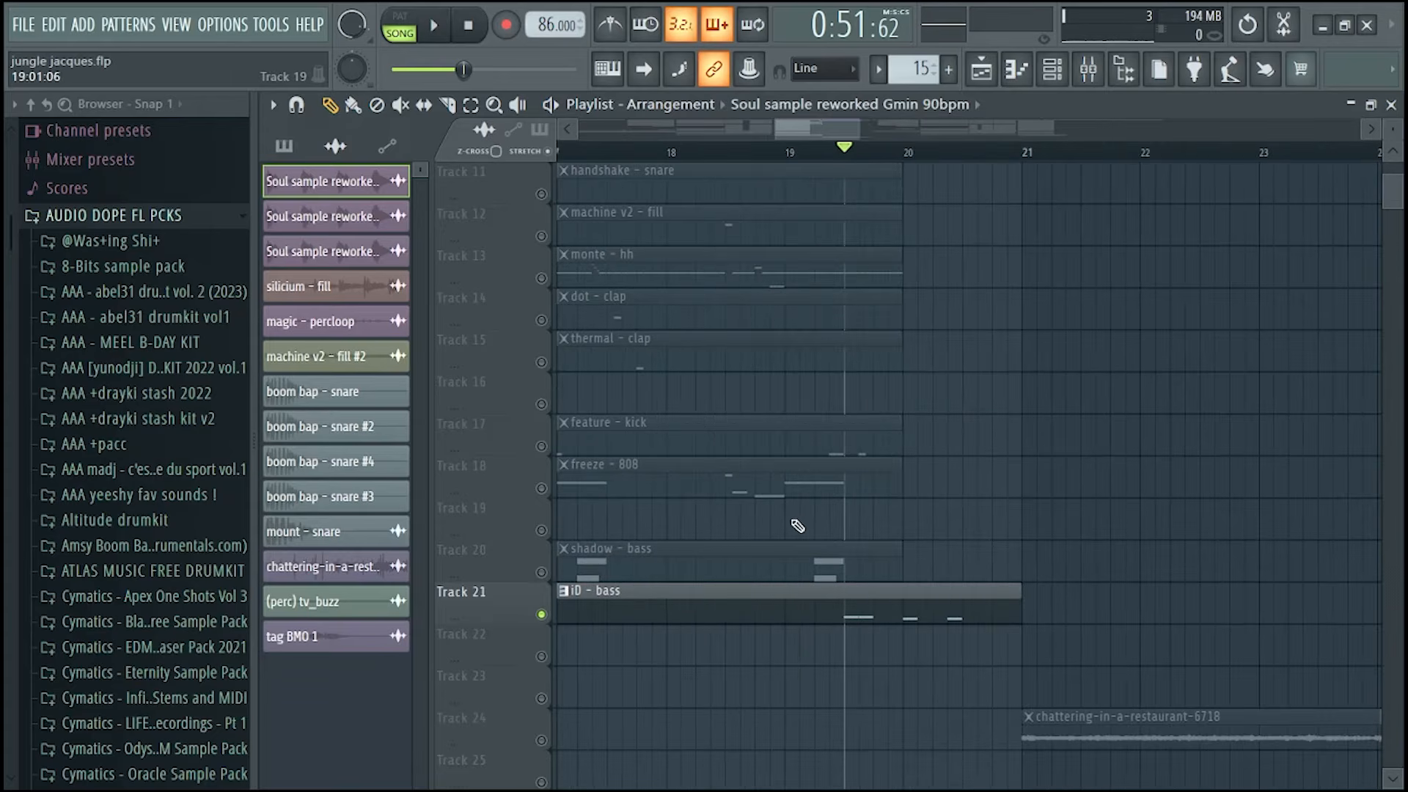
scroll(711, 528, up, 1)
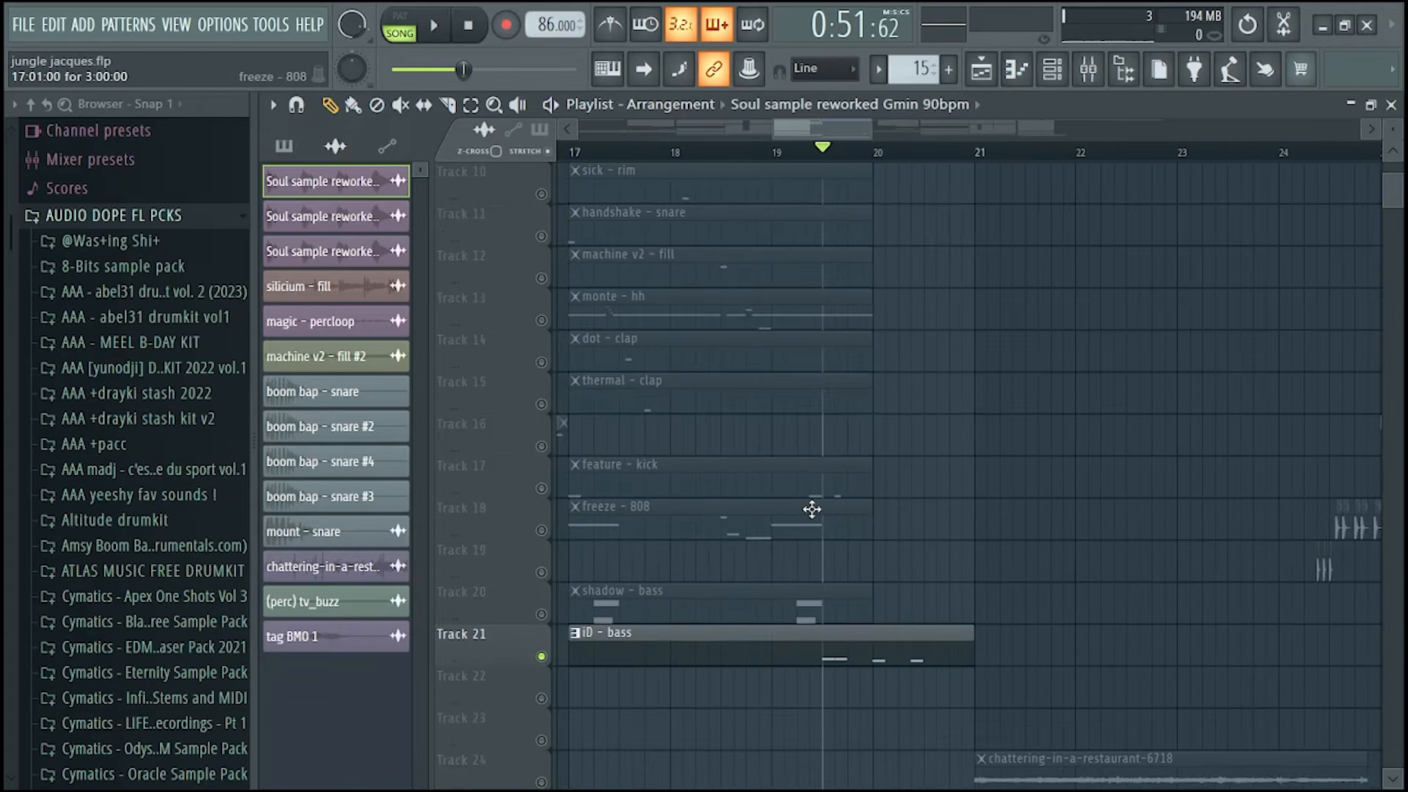
key(space)
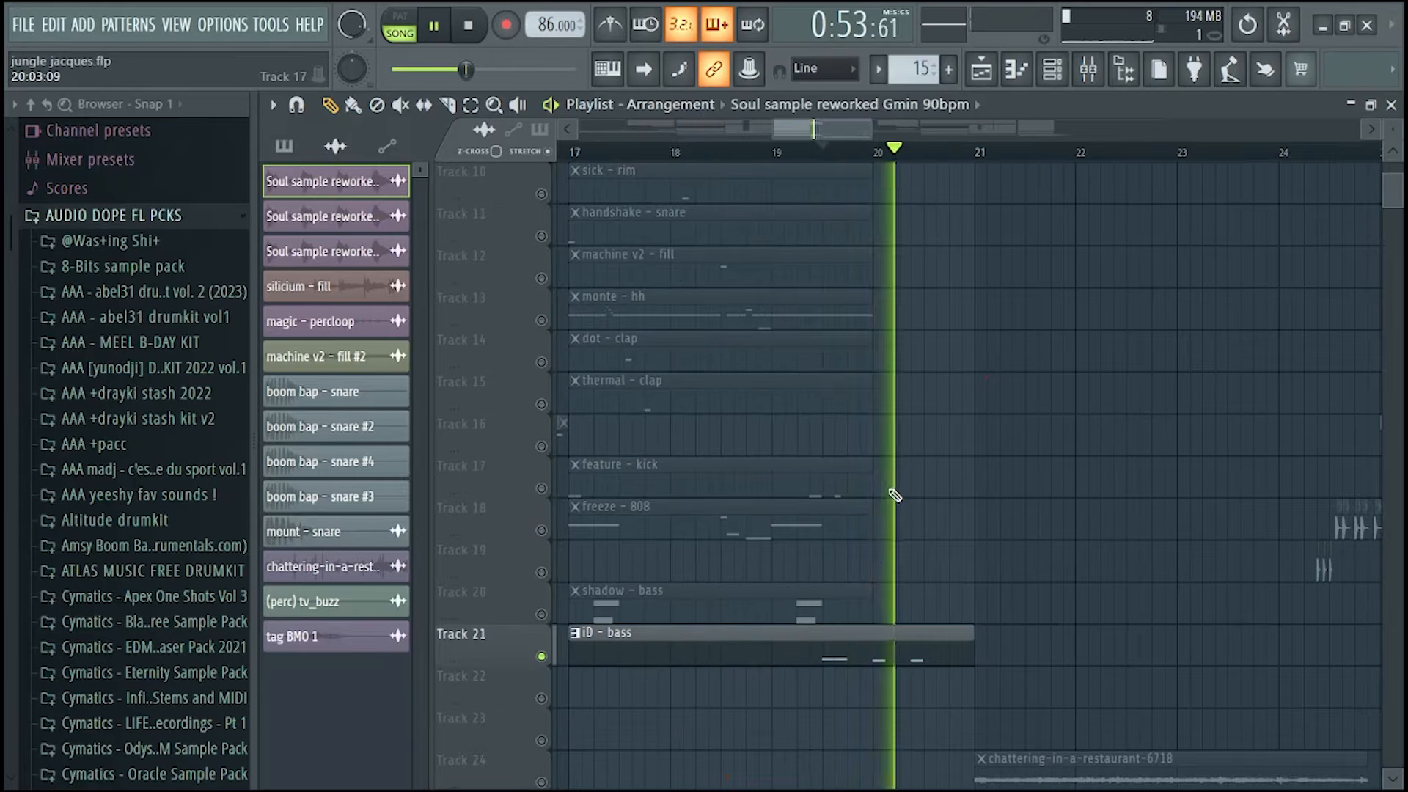
key(space)
scroll(896, 496, down, 3)
scroll(917, 529, up, 9)
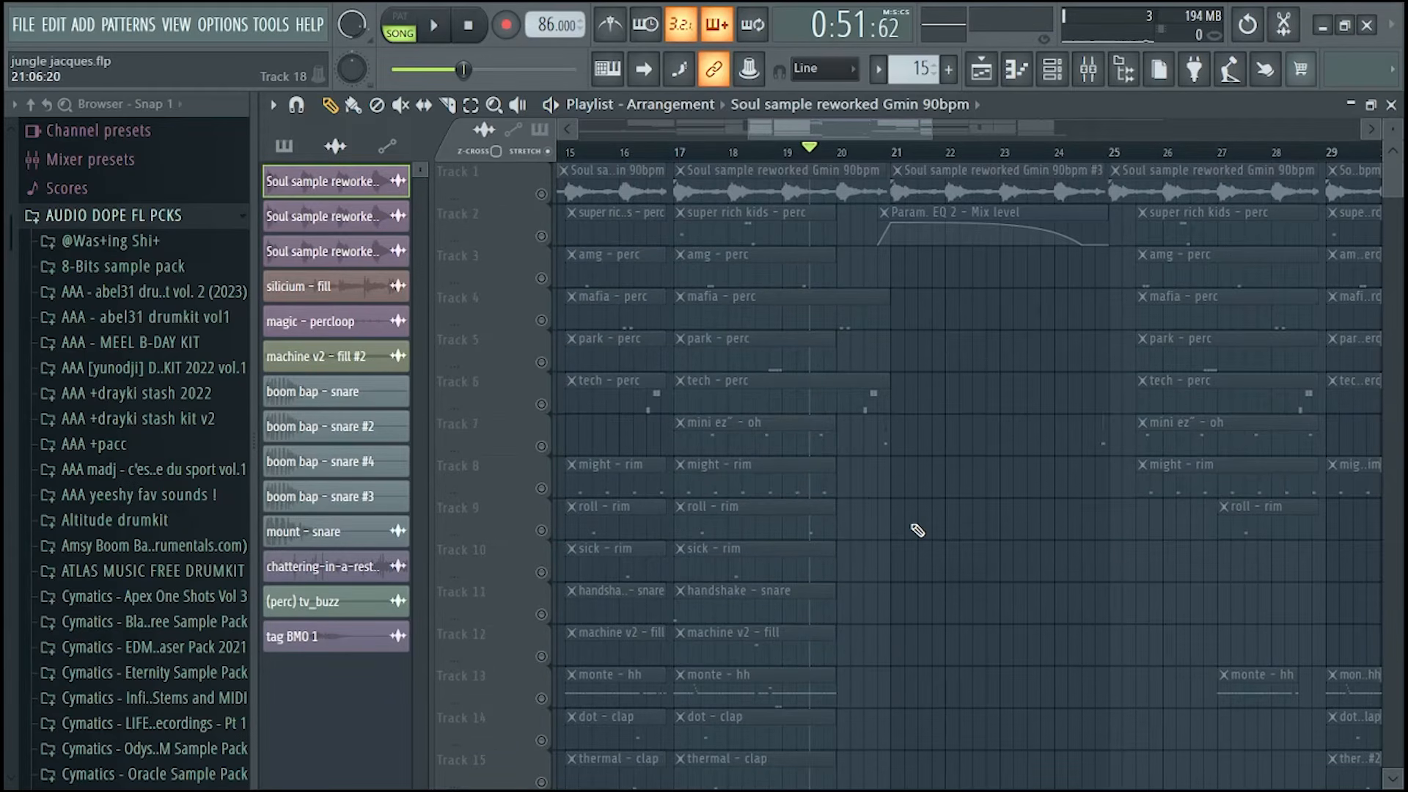
scroll(917, 529, down, 10)
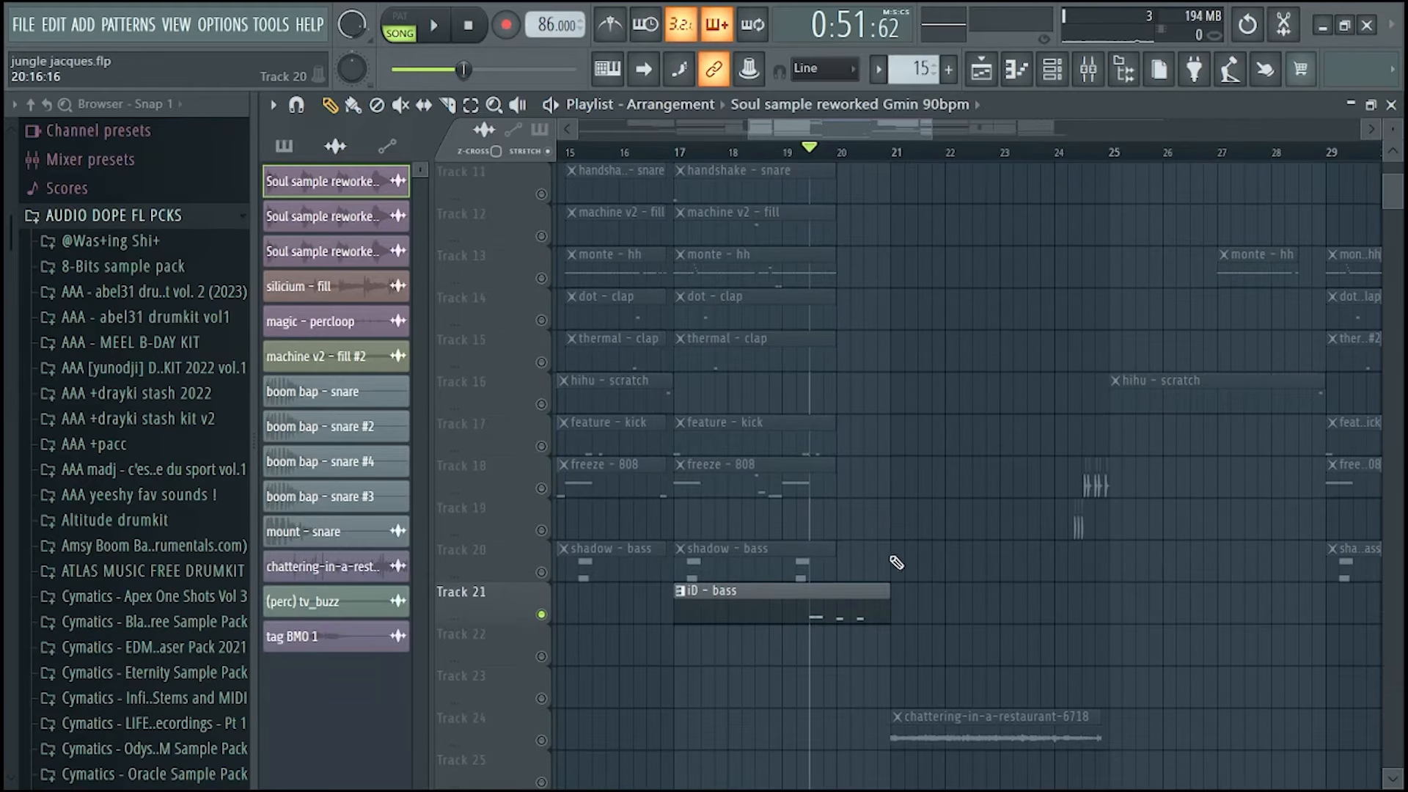
click(891, 556)
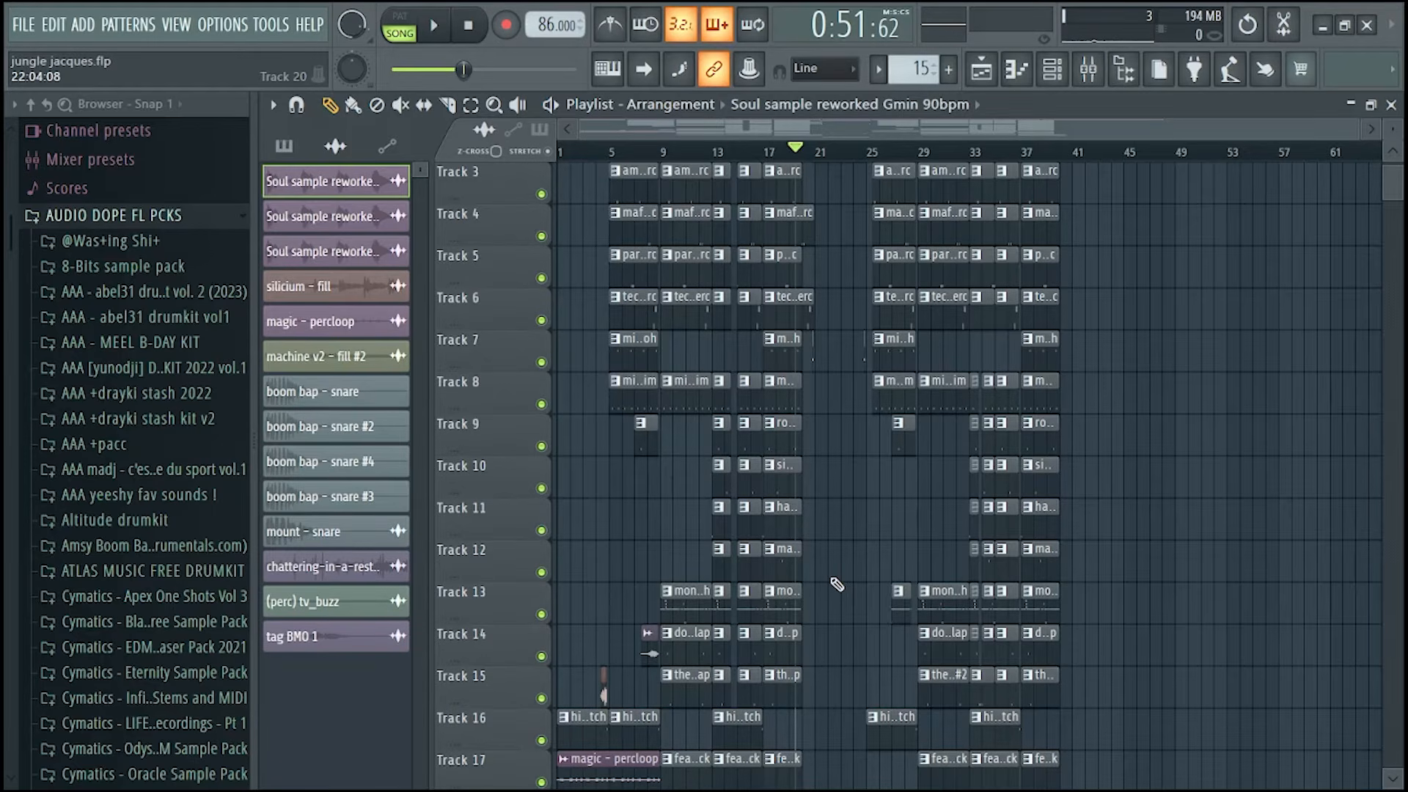
- Select the intro in the playlist timeline from bar 1 to bar 5, then extend the selection to bar 9
scroll(659, 462, up, 3)
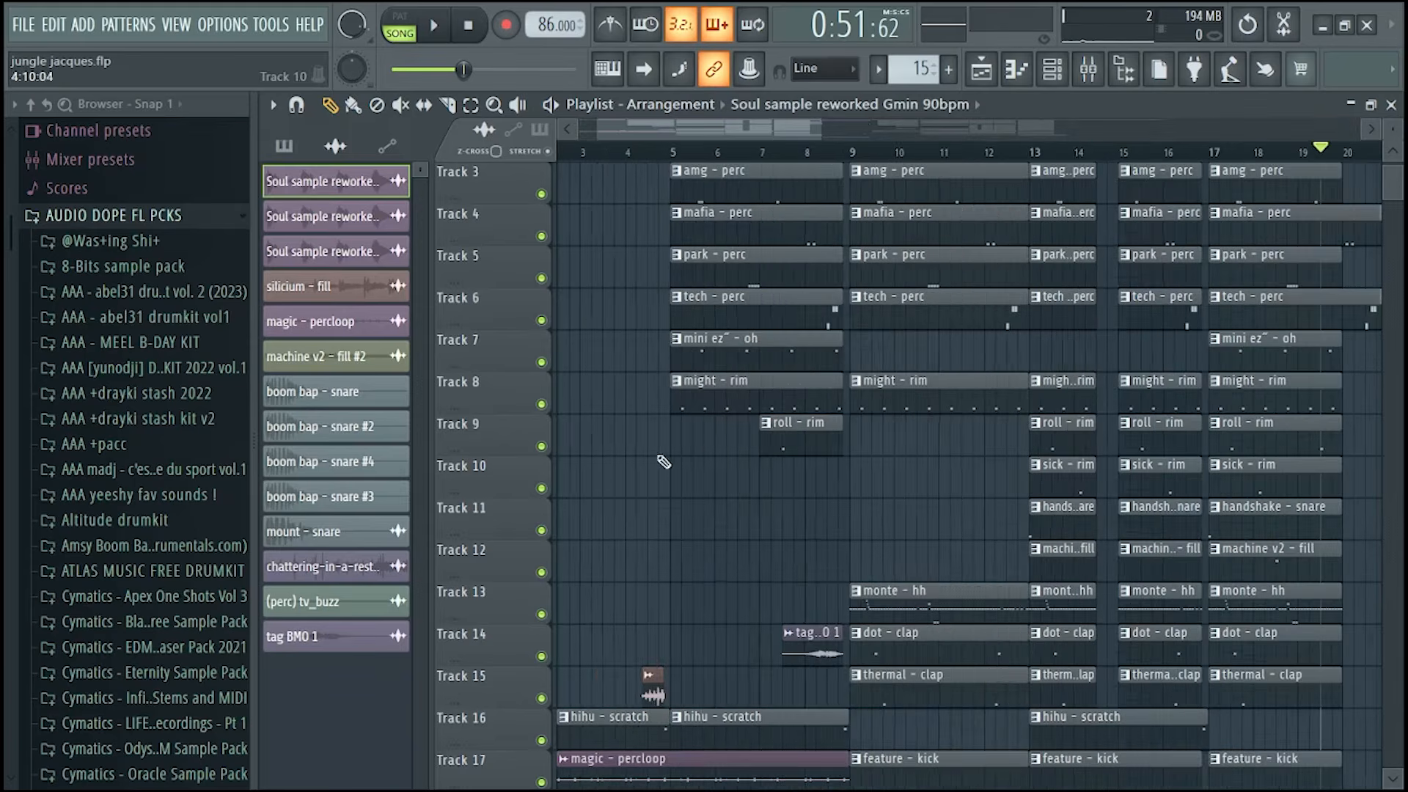
scroll(557, 421, down, 1)
scroll(546, 416, up, 2)
scroll(481, 299, up, 2)
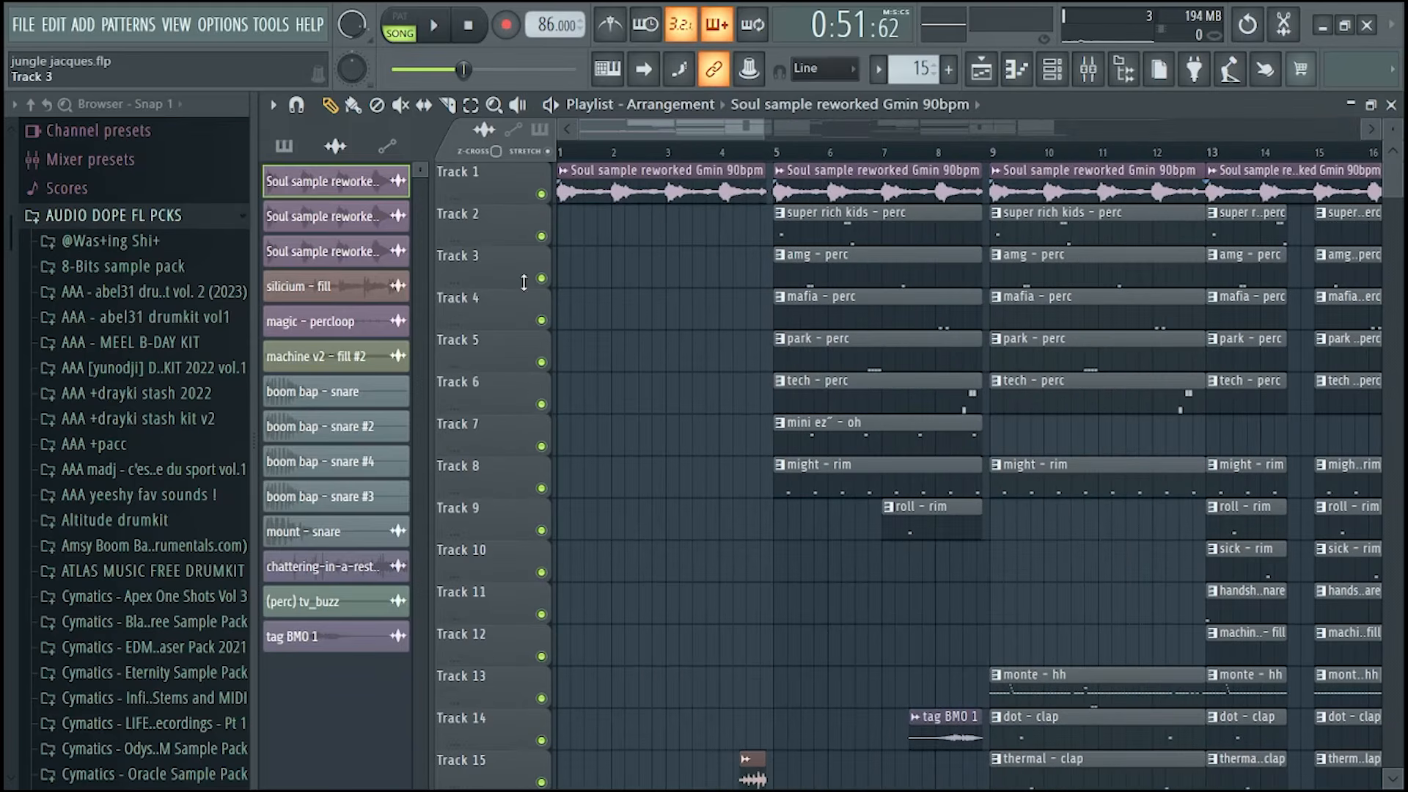
drag(777, 154, 367, 151)
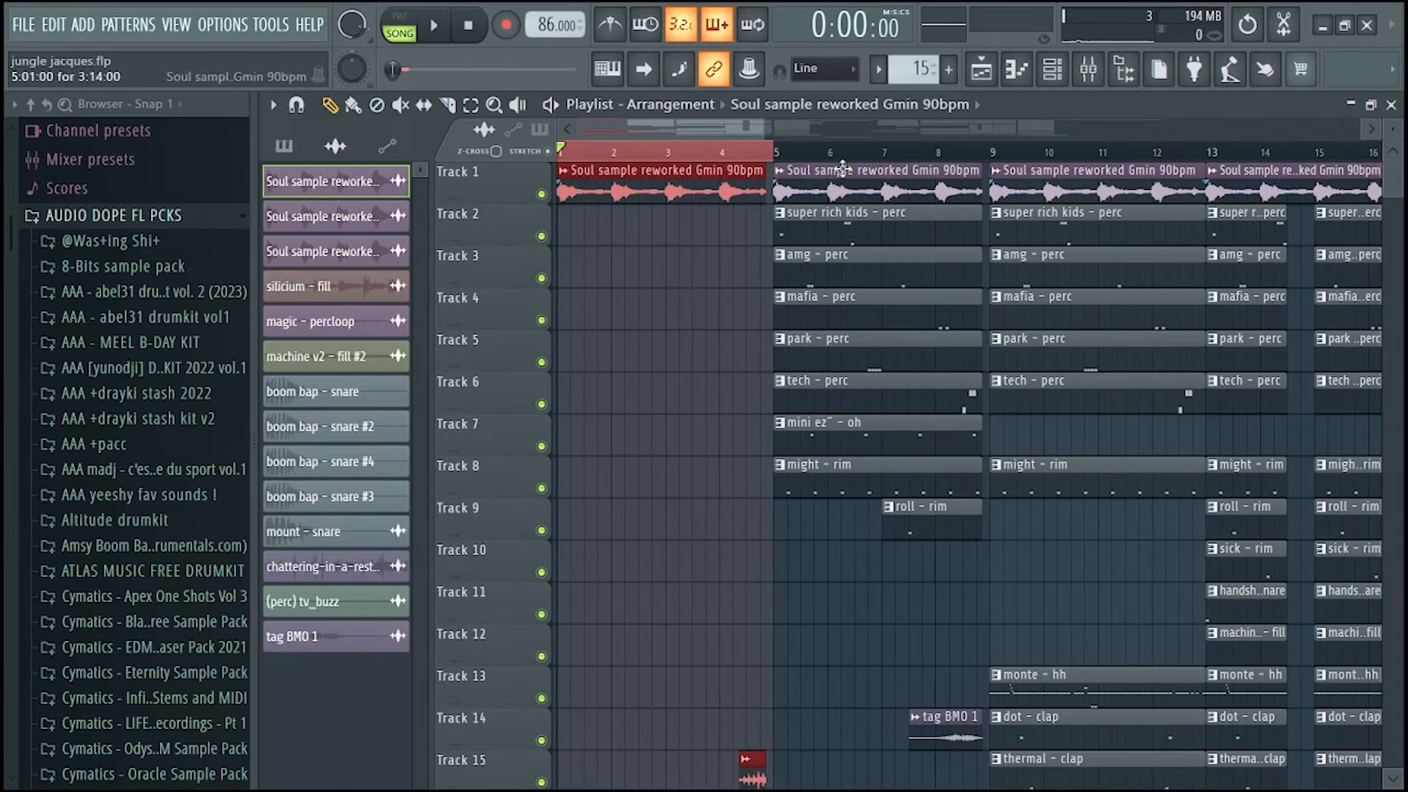
drag(996, 153, 477, 169)
- Examine the intro clips before bar 9, including the percussion, the silicium fill, the hihu scratch and the magic percloop
scroll(620, 286, down, 6)
scroll(621, 292, up, 3)
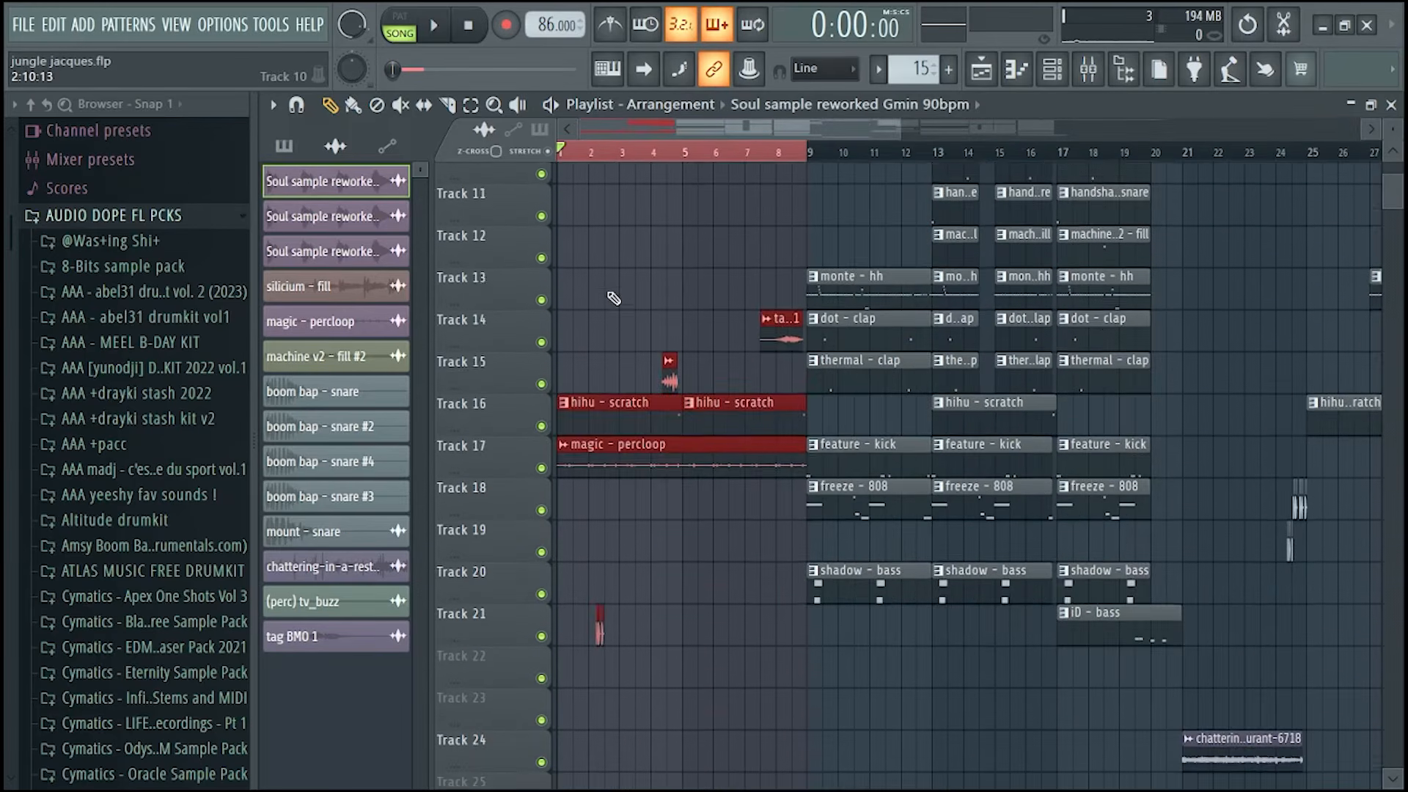
scroll(618, 291, up, 2)
scroll(616, 290, up, 1)
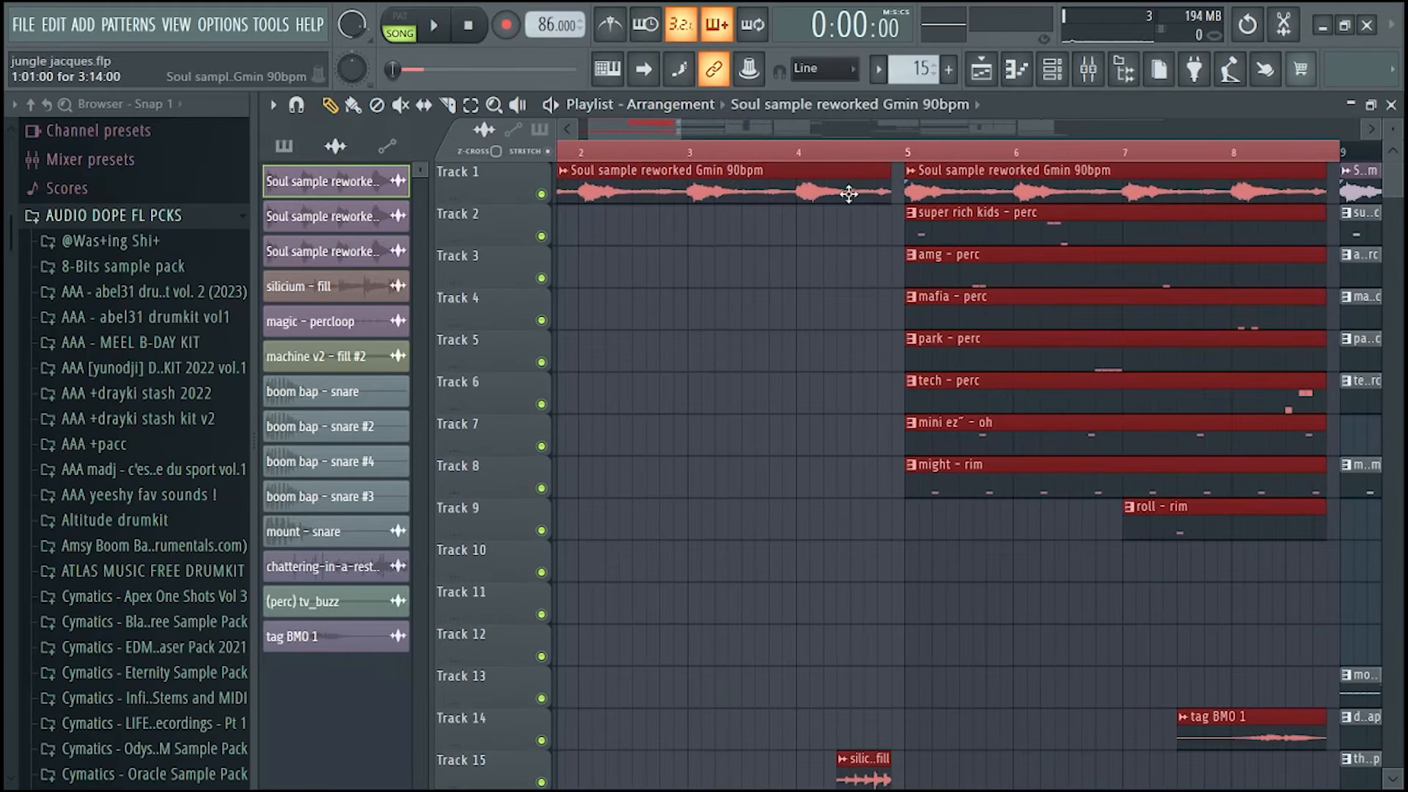
scroll(810, 198, up, 3)
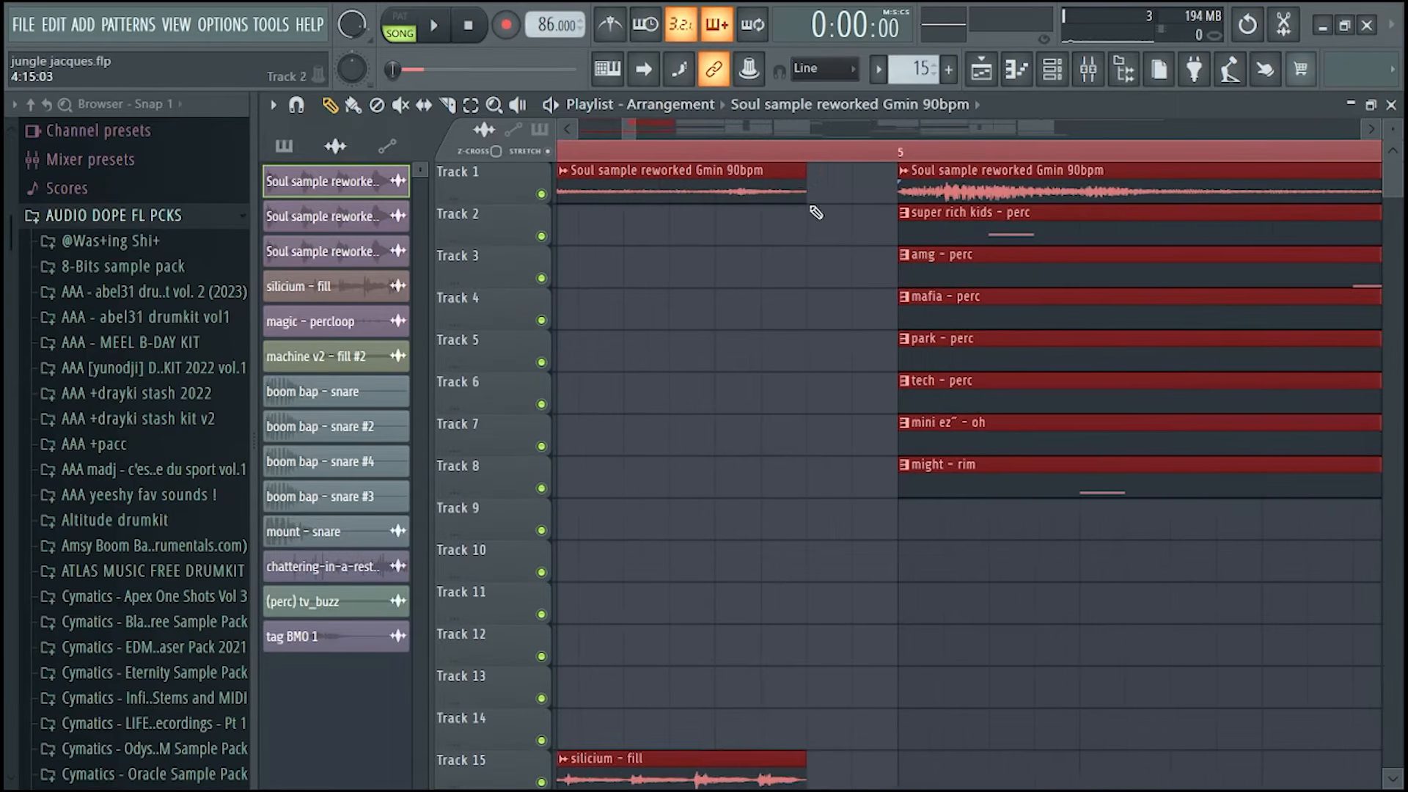
scroll(822, 220, down, 2)
scroll(813, 308, down, 5)
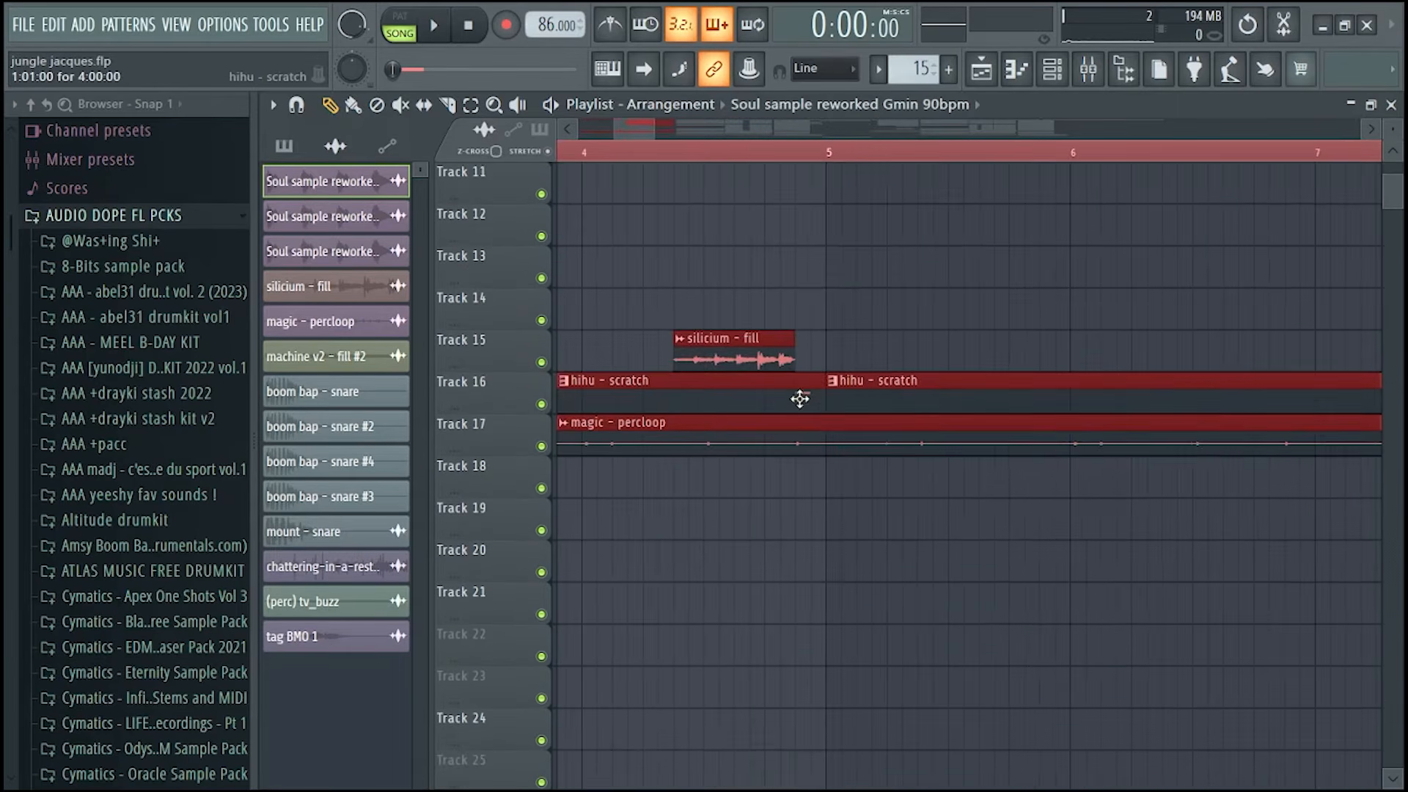
scroll(770, 398, down, 2)
scroll(733, 400, up, 4)
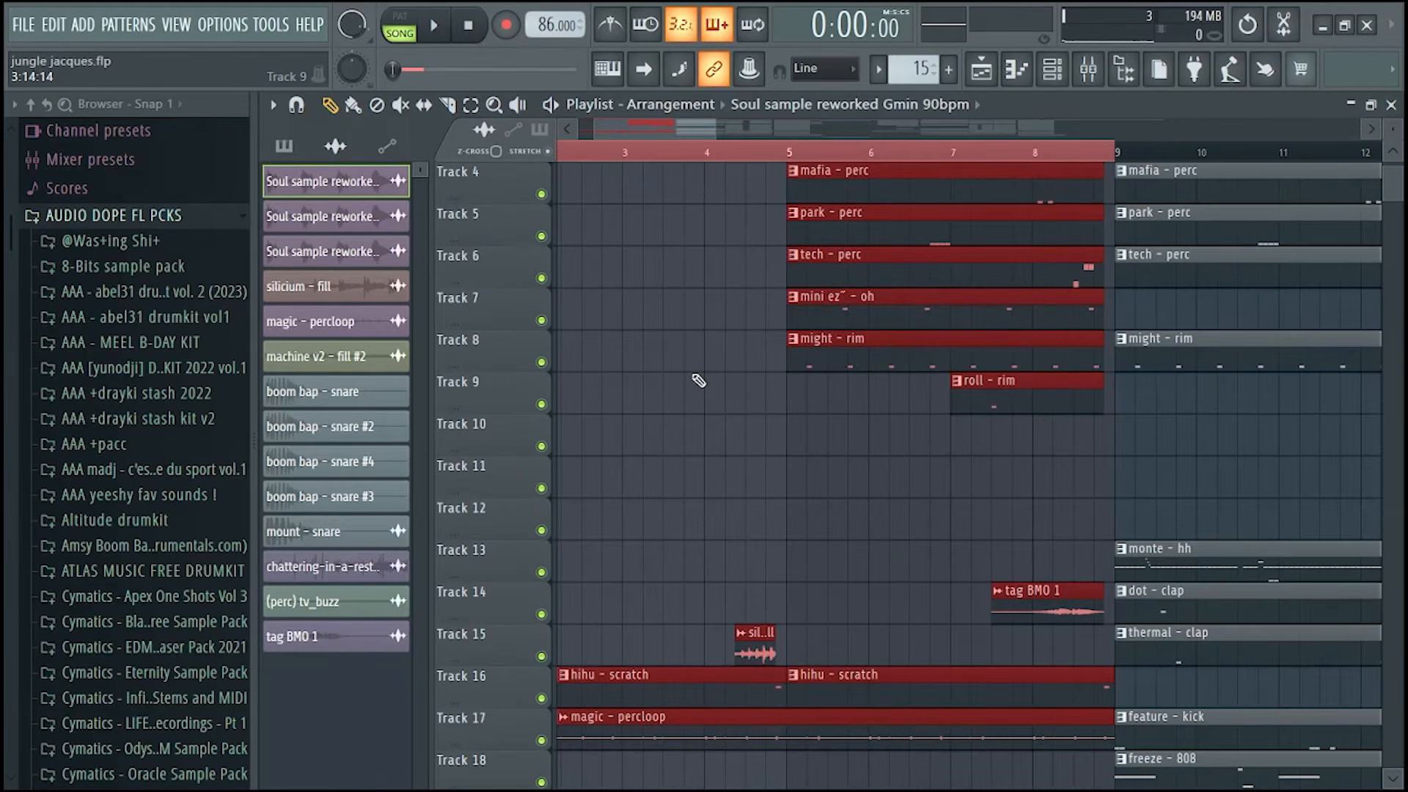
- Clear the intro selection, play the transition from bar 8 towards bar 9, and stop playback
ctrl+click(746, 439)
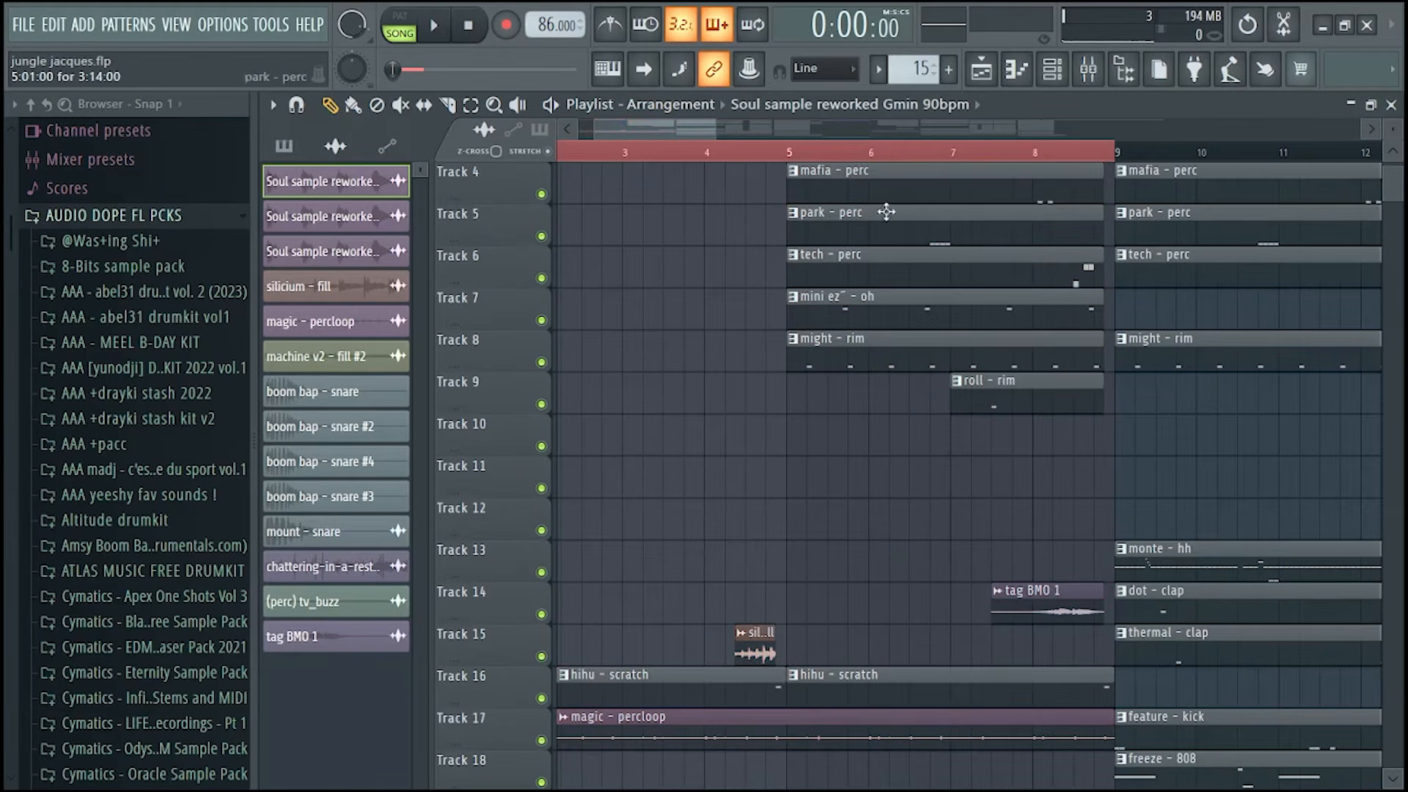
ctrl+click(918, 149)
scroll(628, 354, down, 2)
scroll(873, 355, up, 2)
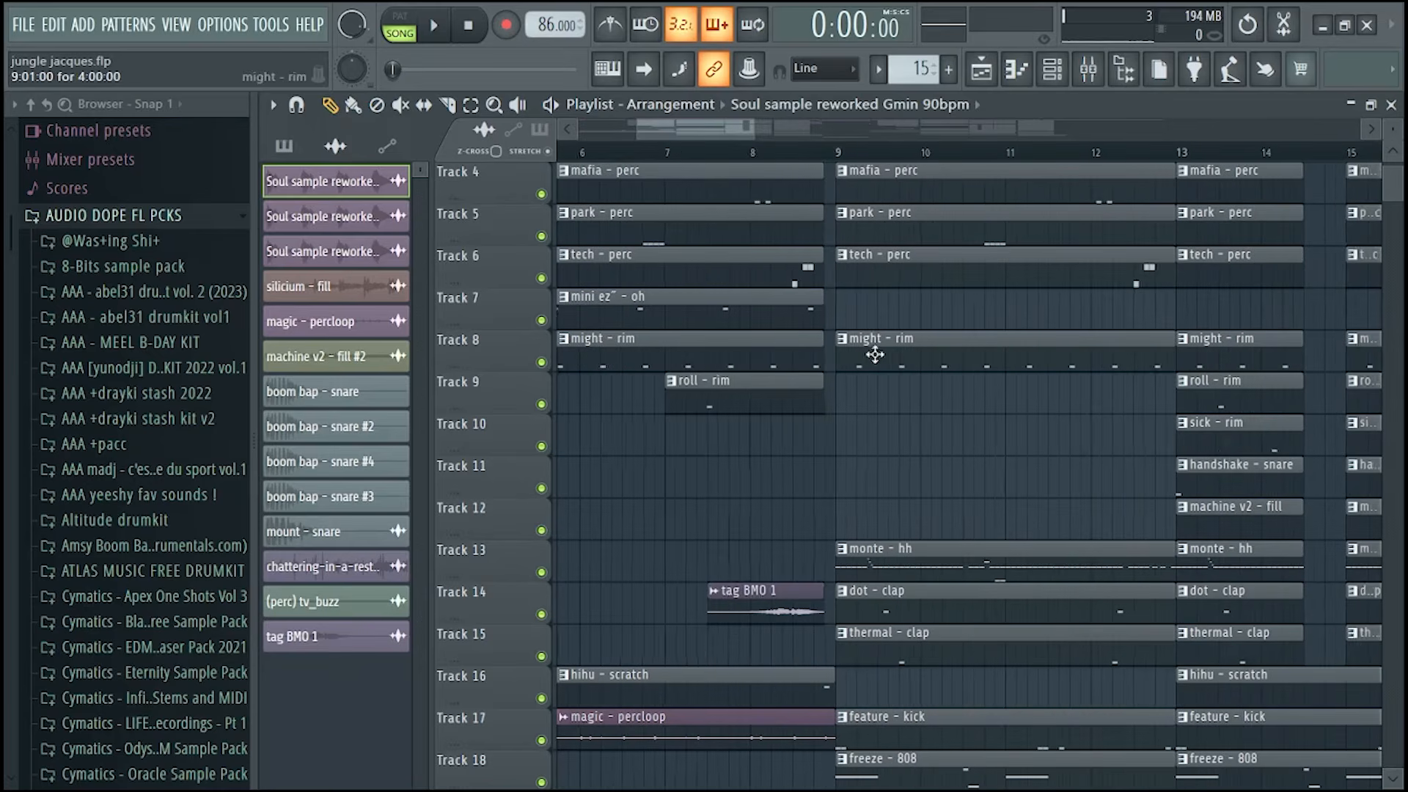
click(752, 154)
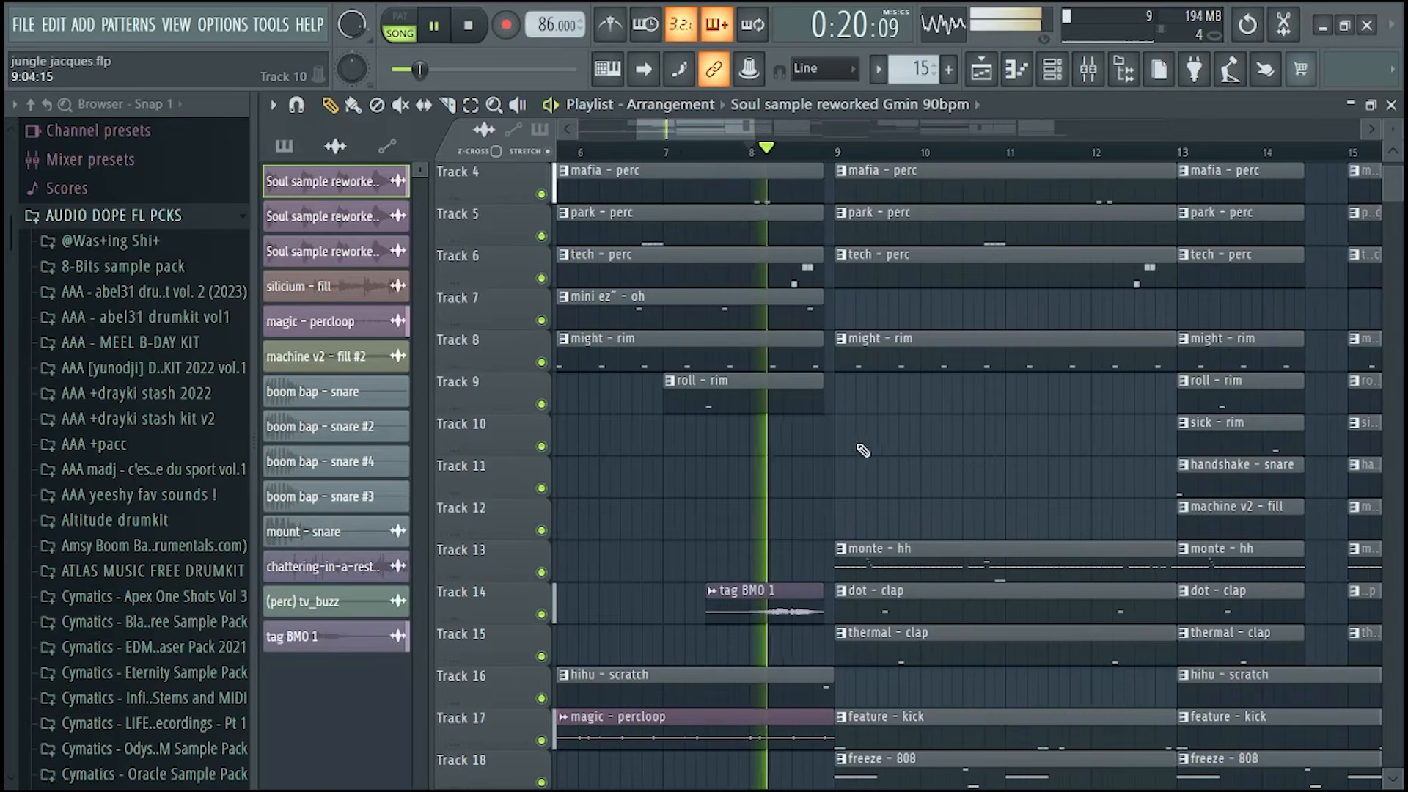
scroll(790, 453, up, 2)
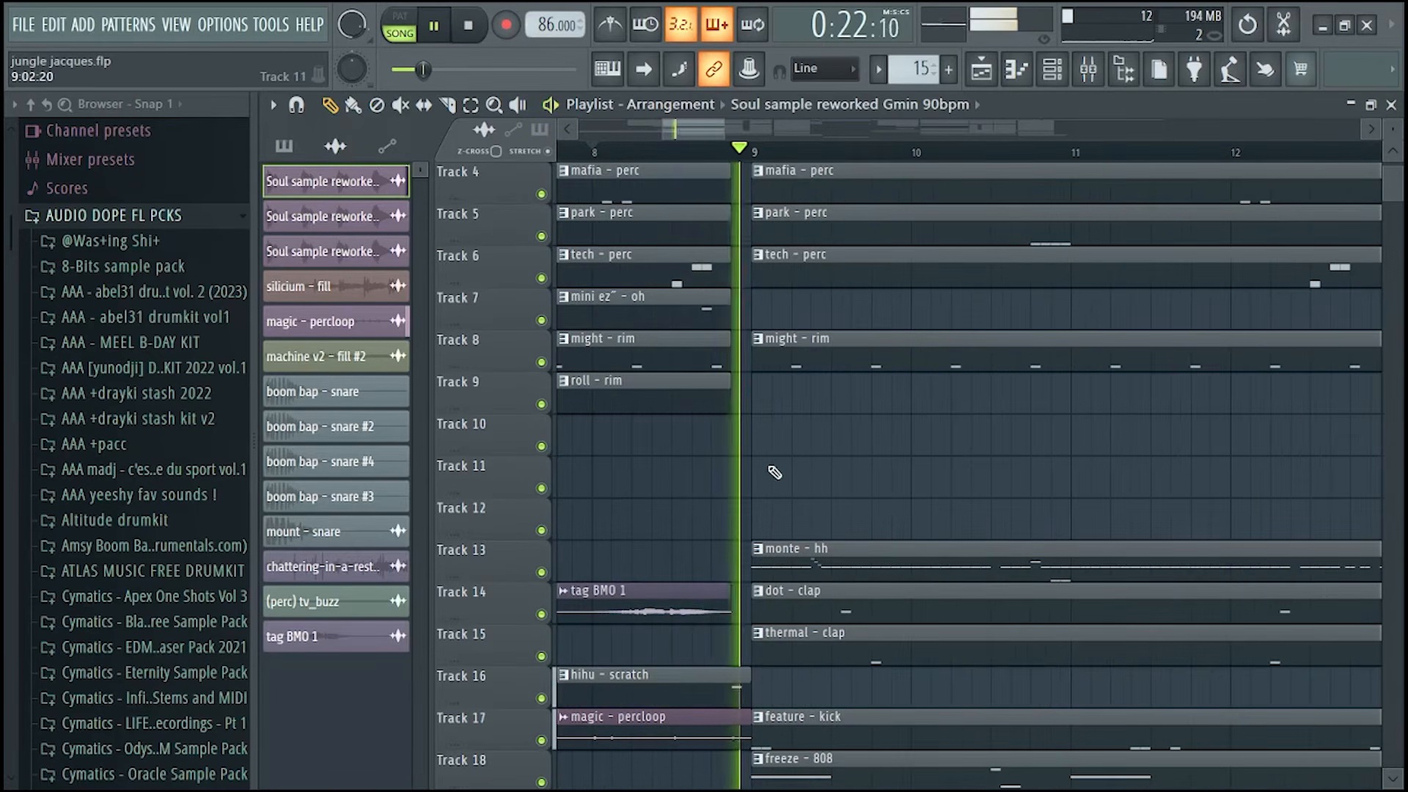
key(space)
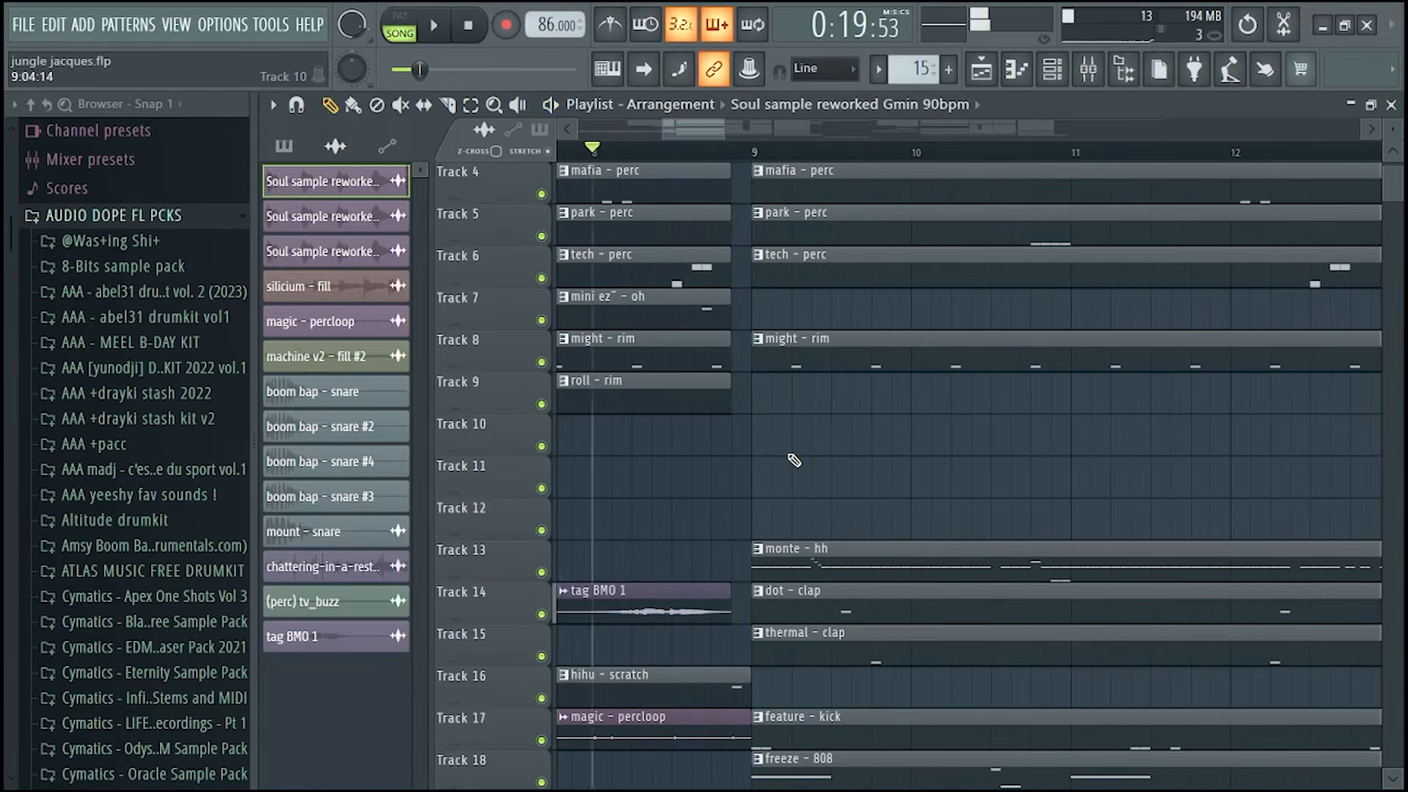
- Open the mixer, load Fruity Parametric EQ 2 into the Master track's fourth effect slot, and adjust one of its bands
scroll(798, 461, down, 3)
scroll(746, 460, up, 3)
scroll(746, 461, down, 3)
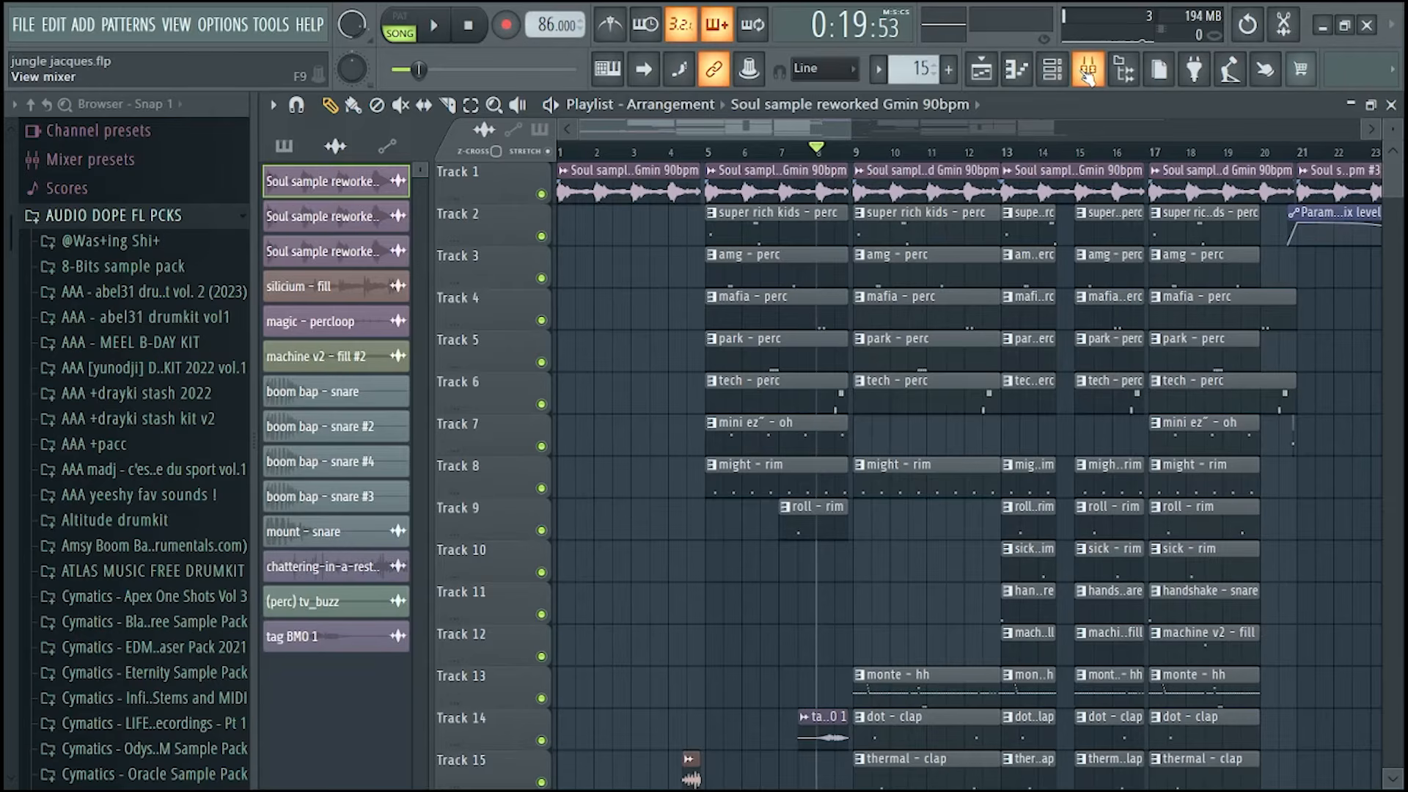
scroll(964, 223, down, 5)
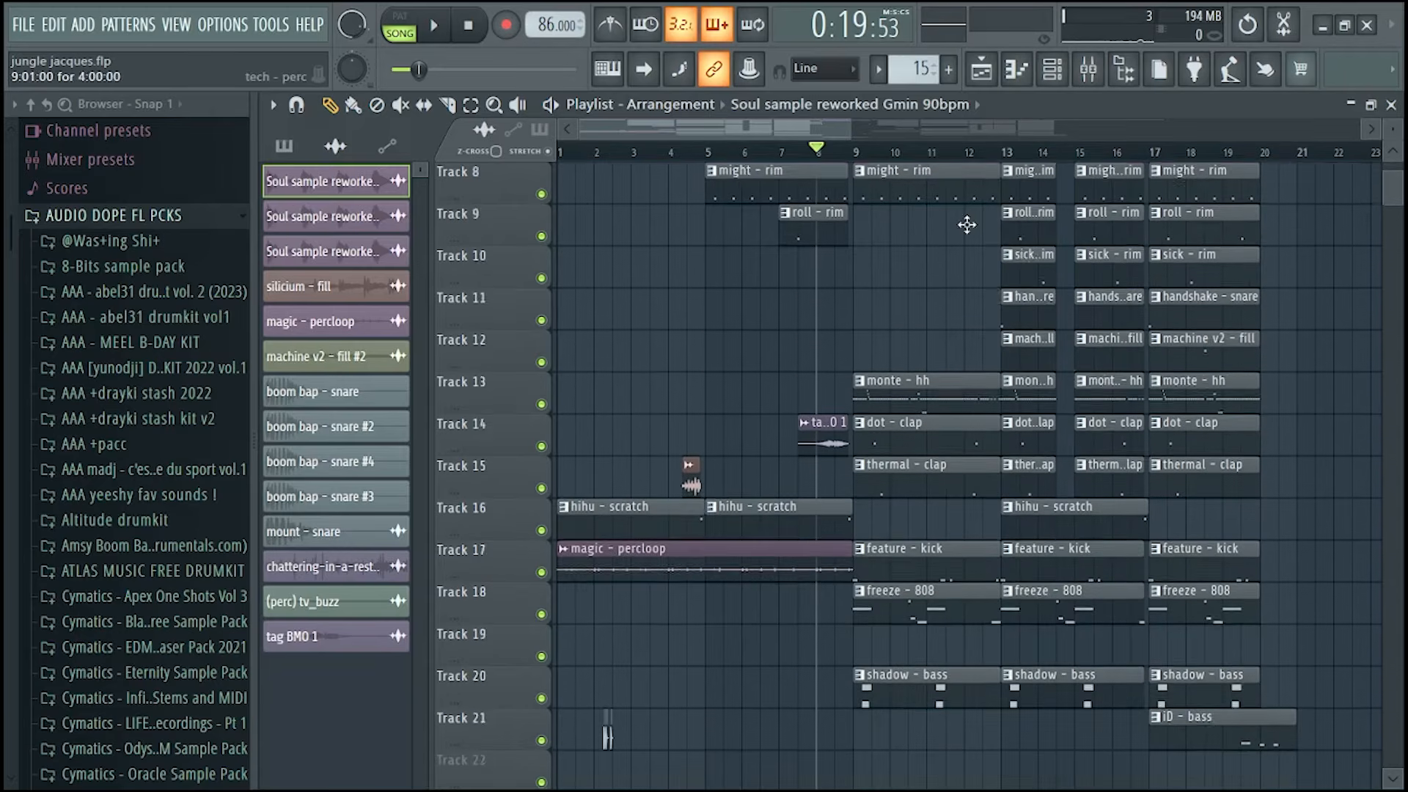
click(1088, 73)
click(1121, 236)
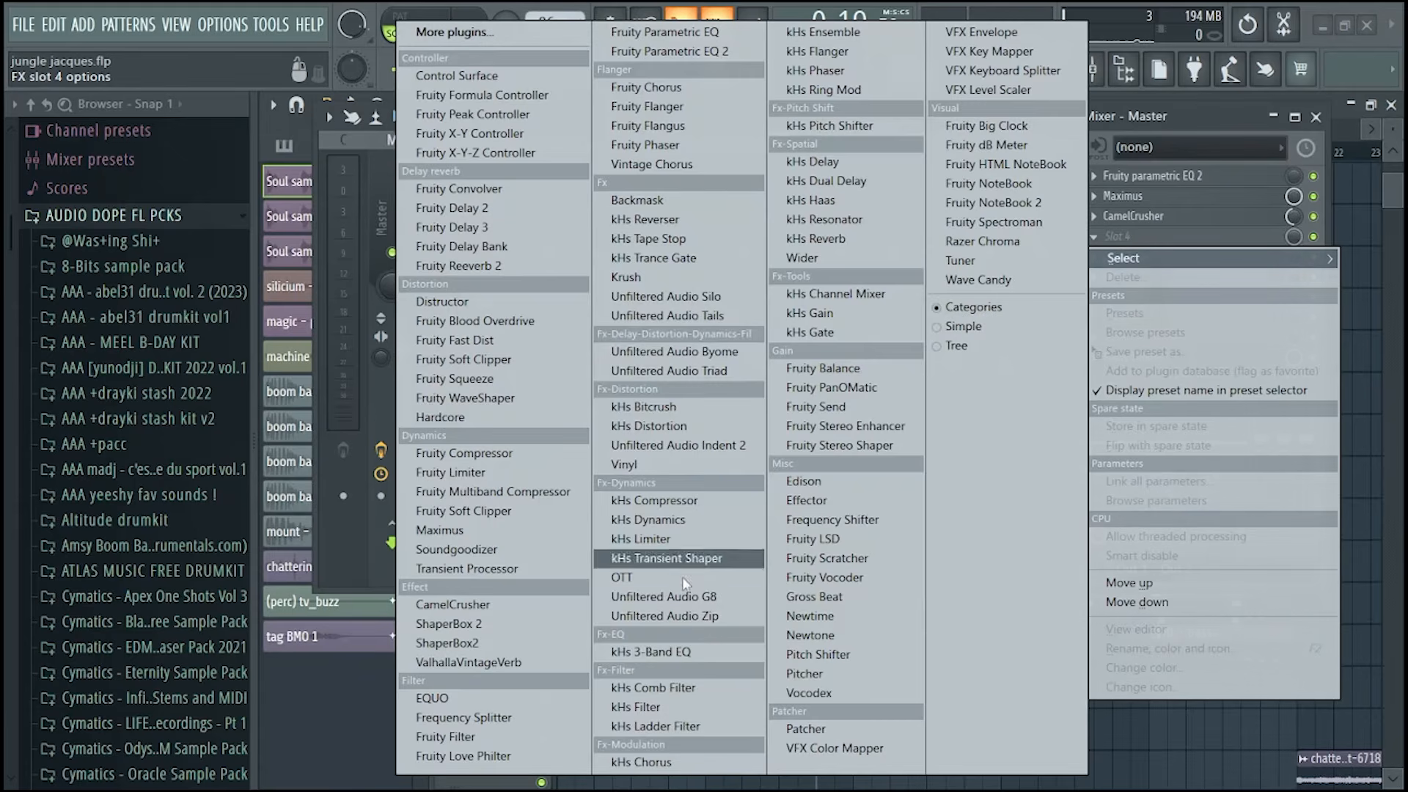
click(675, 51)
drag(472, 420, 411, 415)
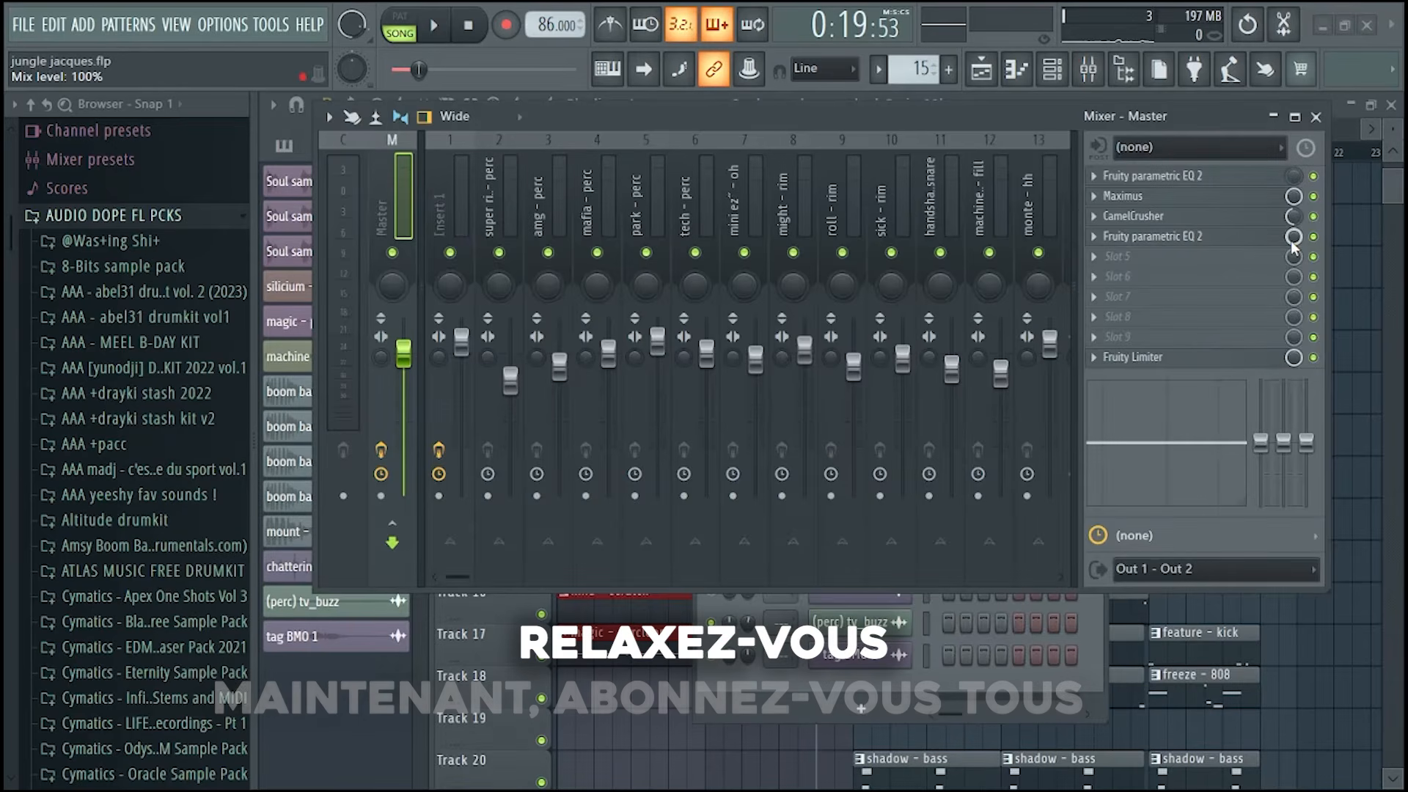
- Create an automation clip for the new EQ's mix level over bars 1 to 9 and curve it down to 0% at bar 9
right_click(1293, 237)
click(1300, 394)
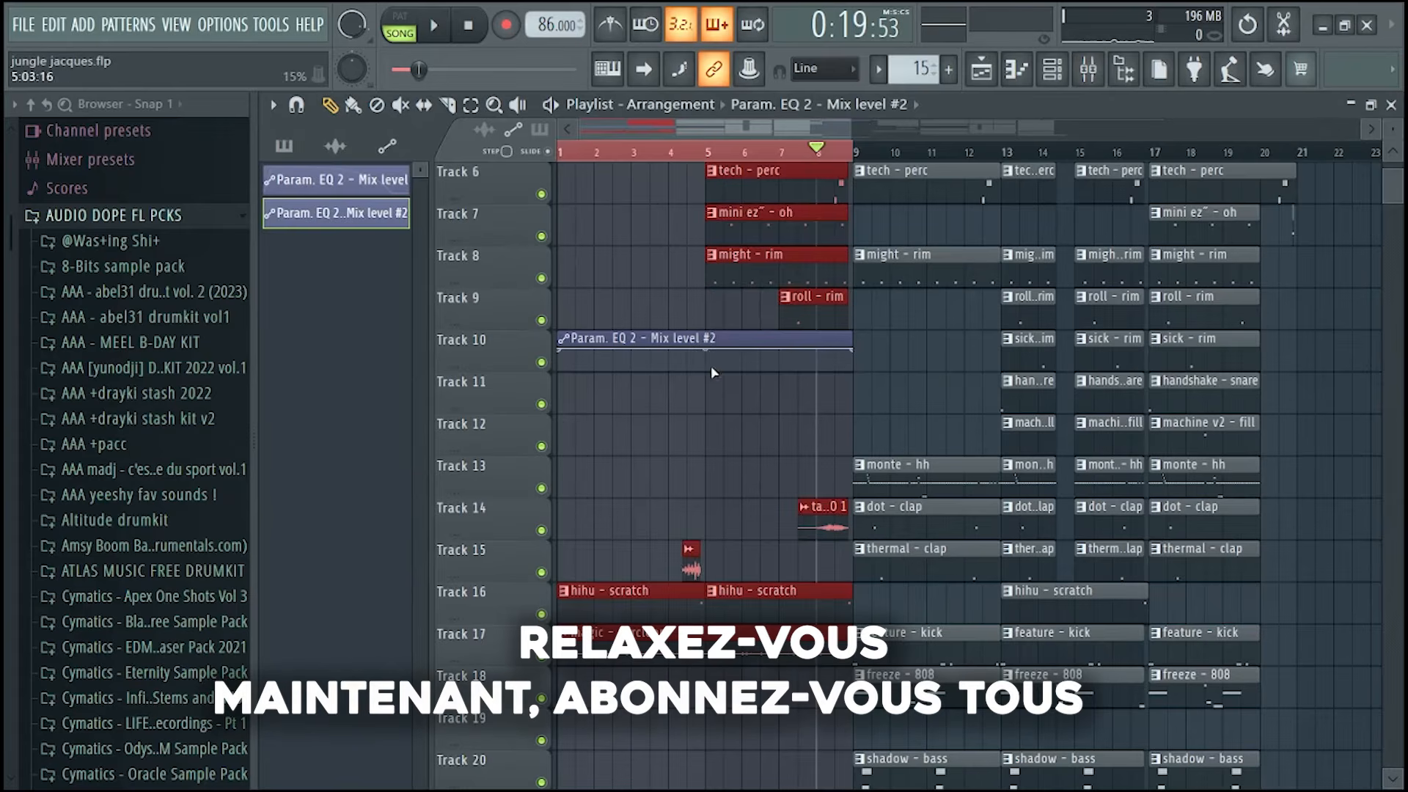
drag(853, 352, 858, 379)
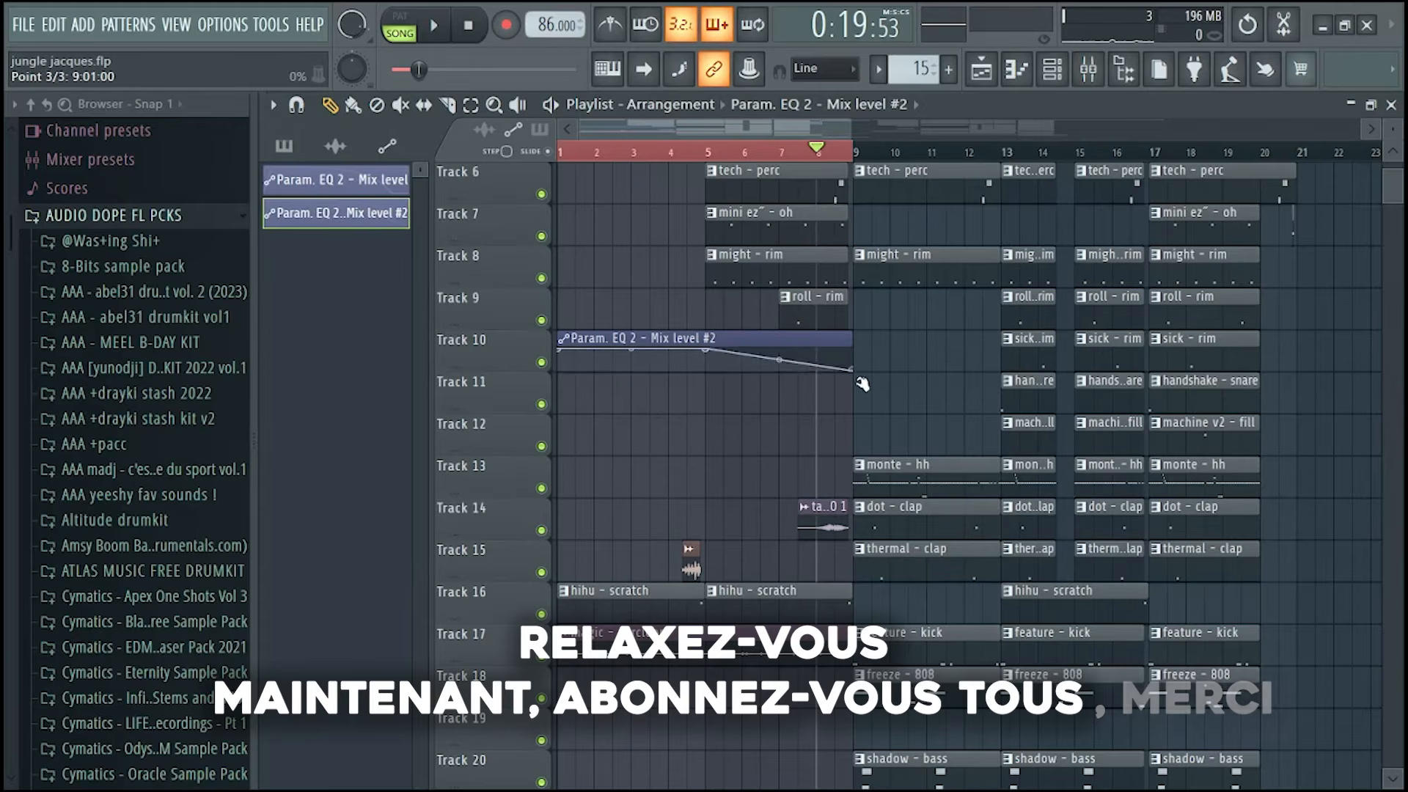
drag(779, 359, 779, 353)
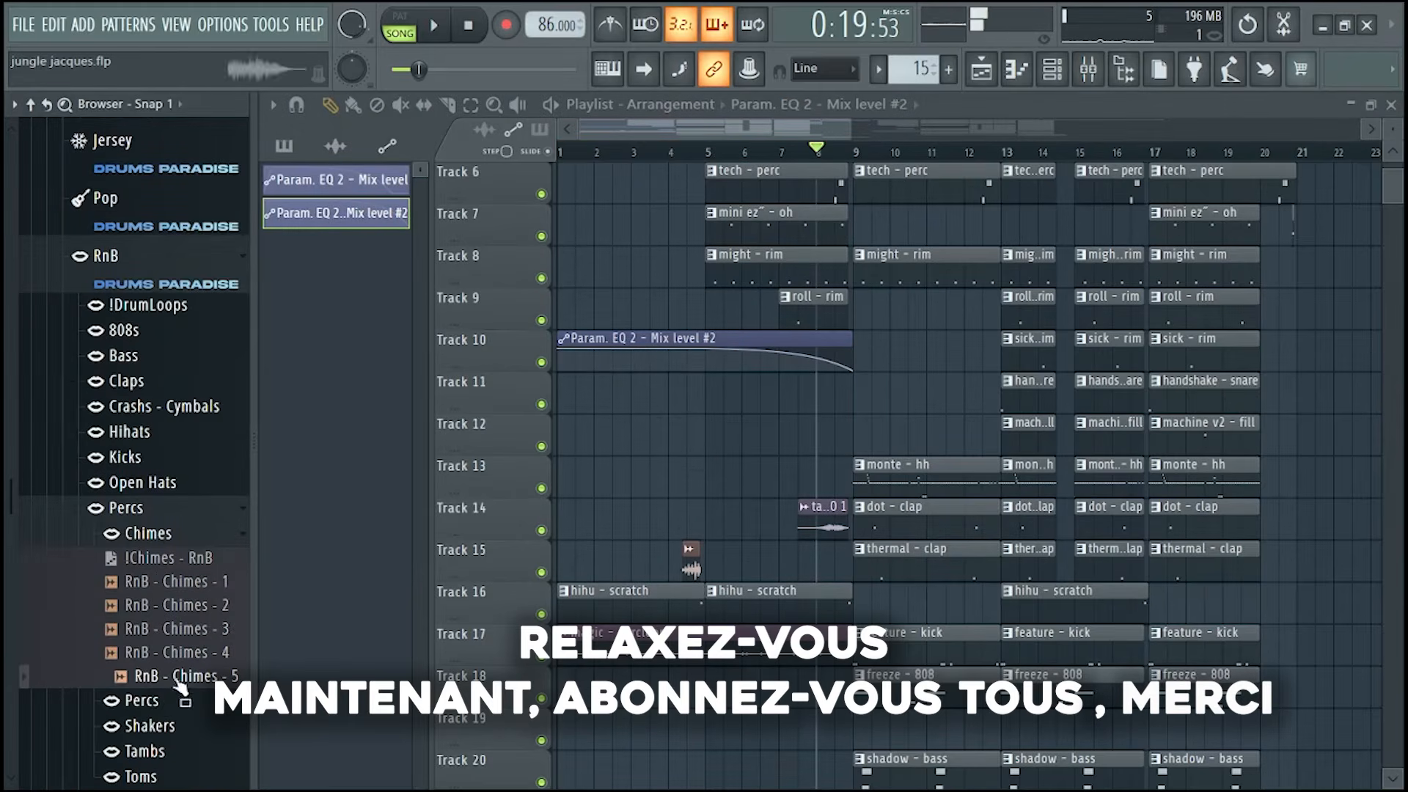
- Place the RnB - Chimes - 5 sample on Track 11 shortly before bar 5 and increase its fade-in
drag(185, 675, 627, 407)
drag(628, 407, 609, 404)
double_click(609, 405)
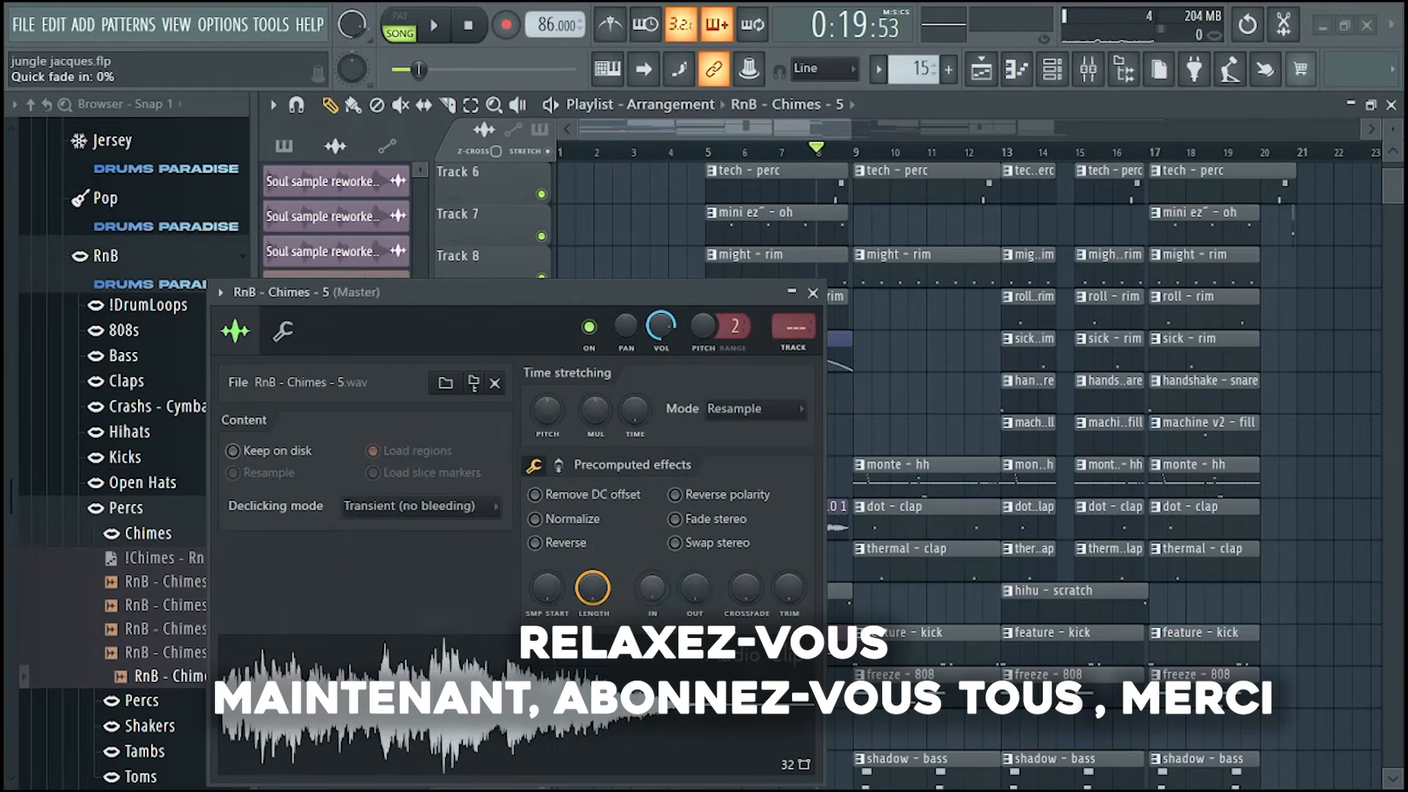
drag(651, 588, 695, 561)
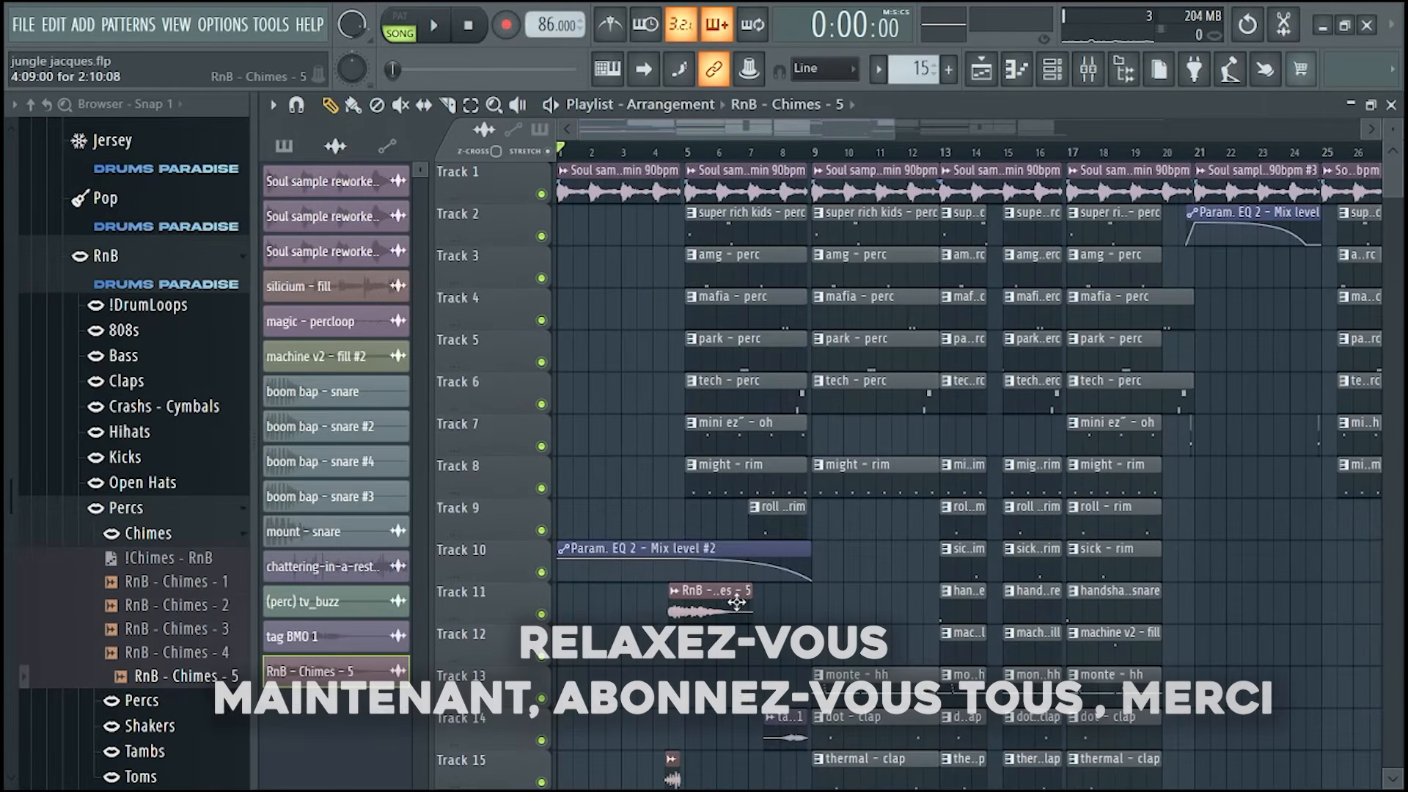
- Place the playhead at bar 5, play the chimes and EQ automation through to bar 9, and stop playback
click(671, 151)
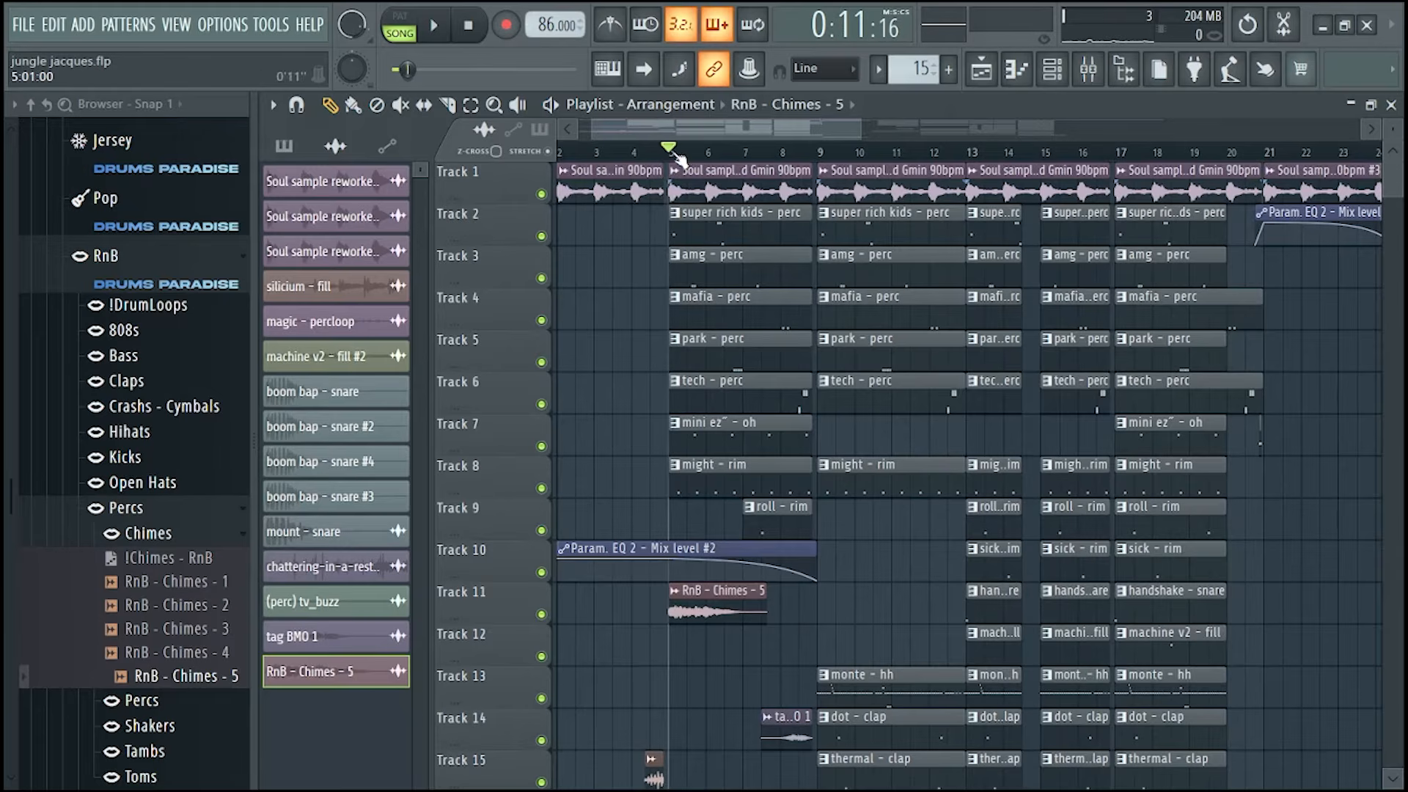
key(space)
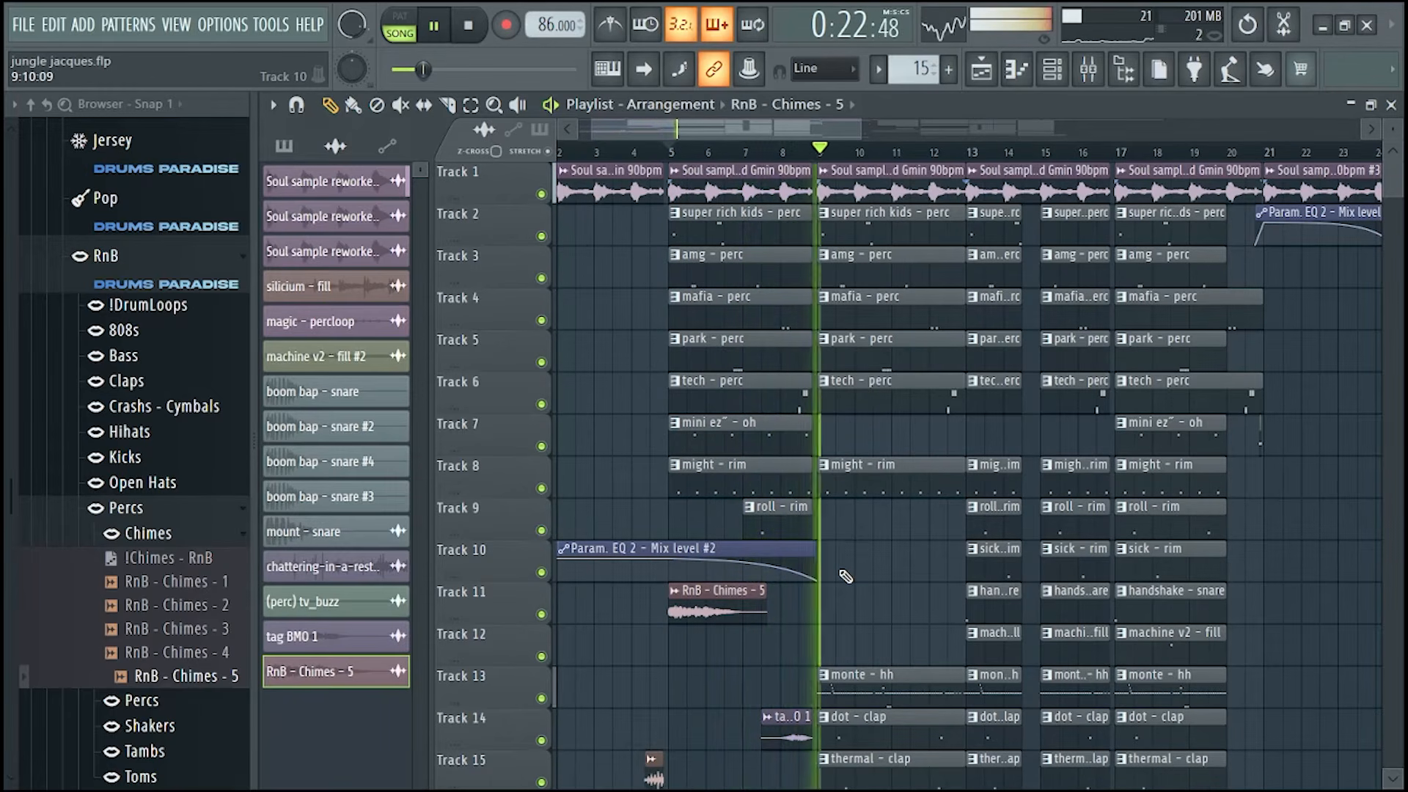
scroll(833, 646, down, 3)
key(space)
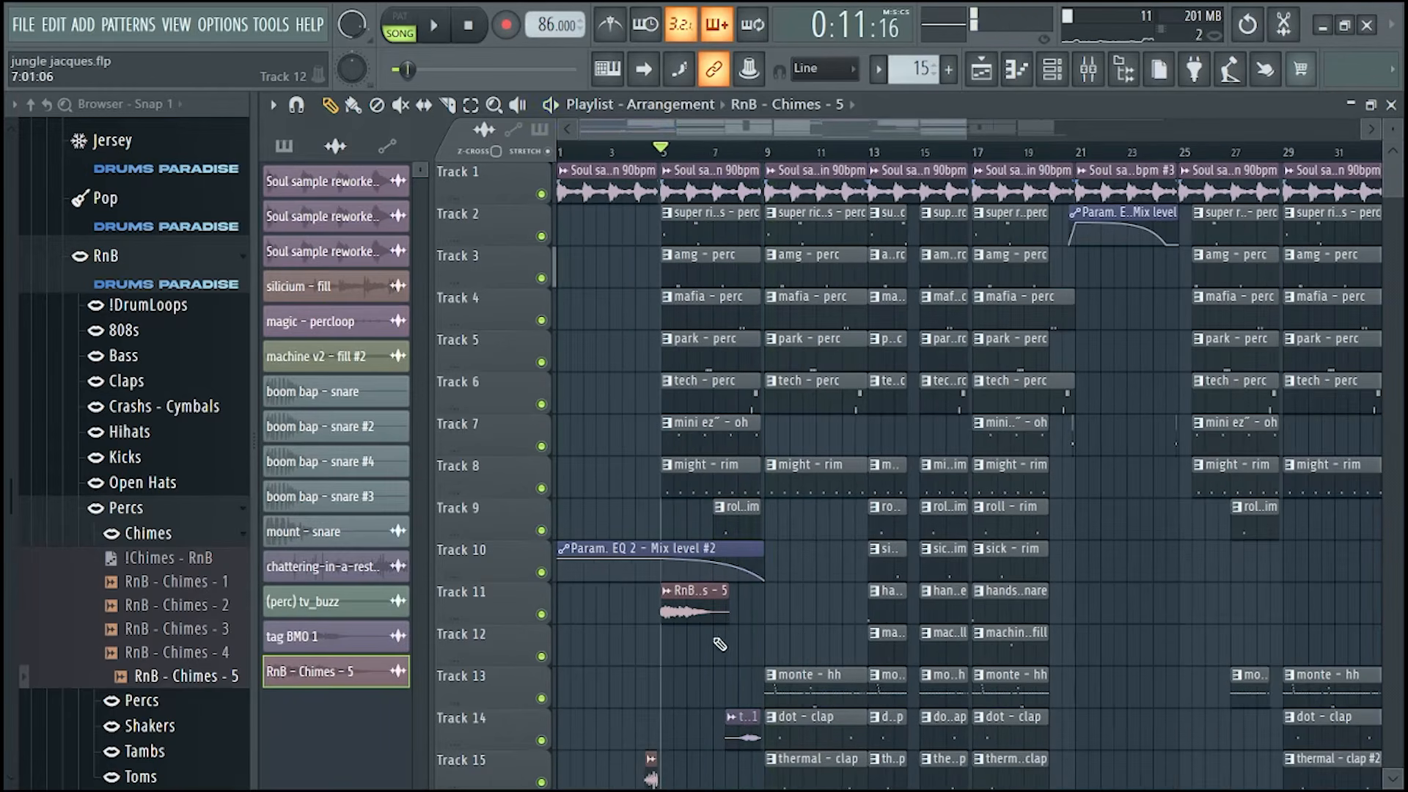
- Delete the chimes clip from Track 11 and the EQ mix-level automation clip from Track 10
right_click(691, 610)
right_click(671, 576)
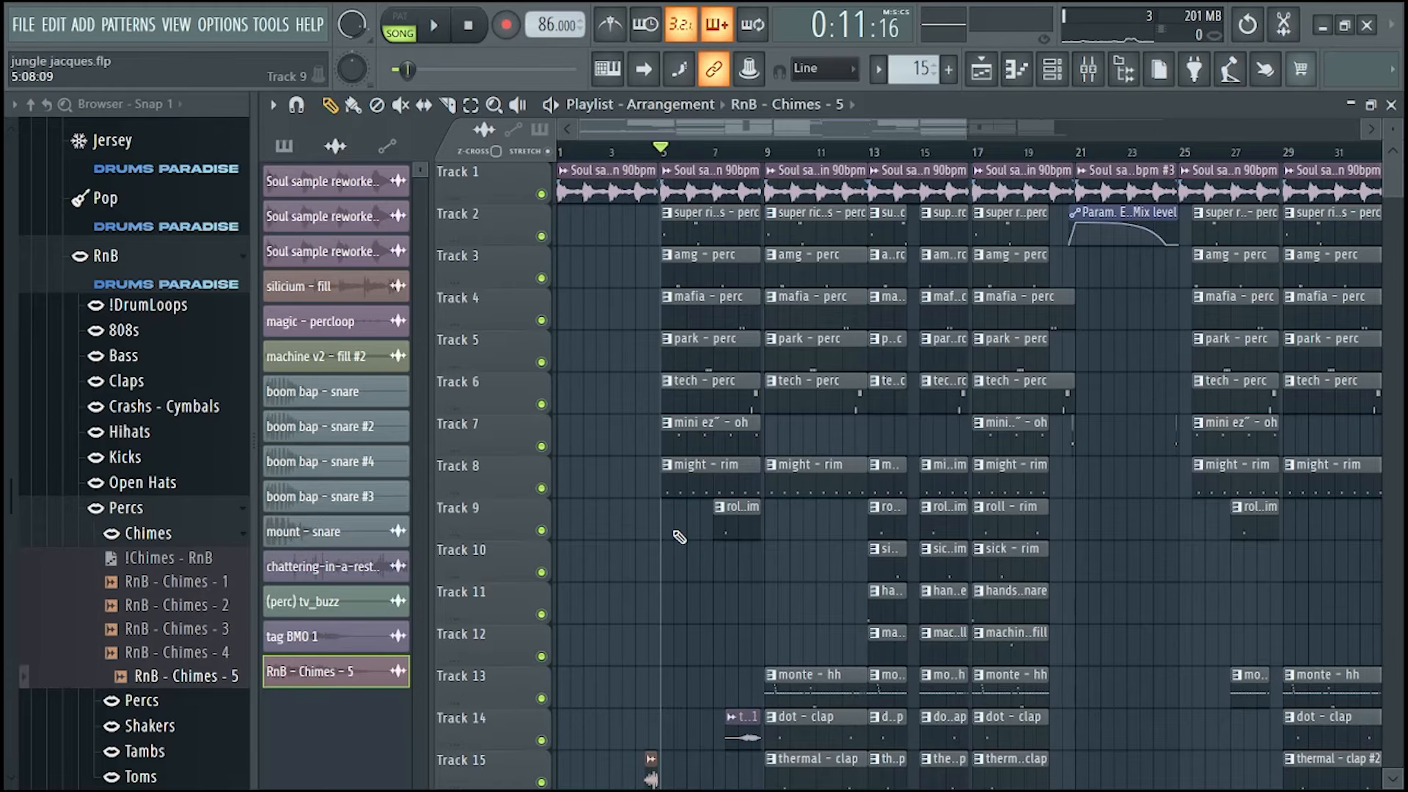
- Review the full arrangement across Tracks 1 to 21, including the second drum section from bar 25 to bar 40
scroll(739, 563, down, 7)
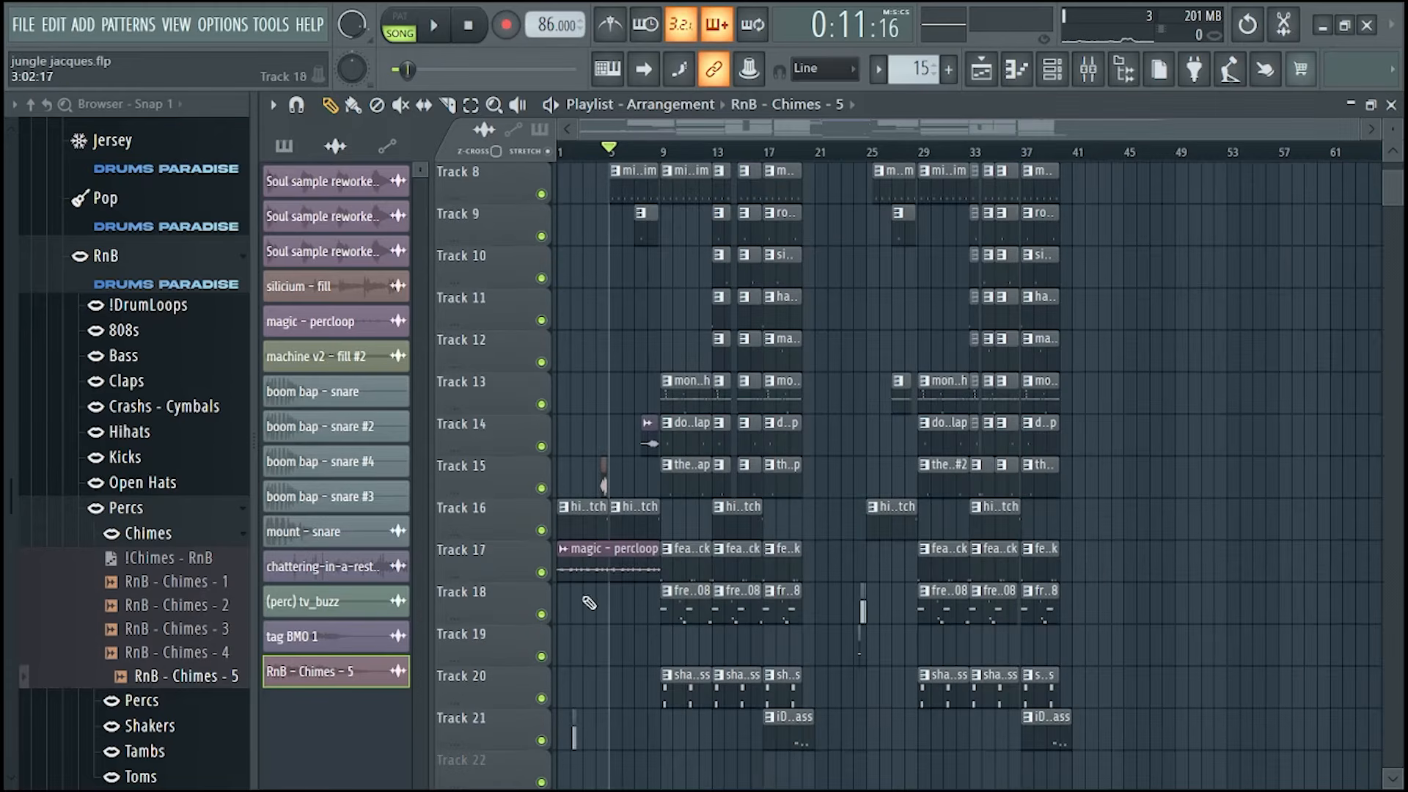
scroll(584, 601, up, 3)
scroll(769, 579, up, 3)
scroll(903, 559, up, 3)
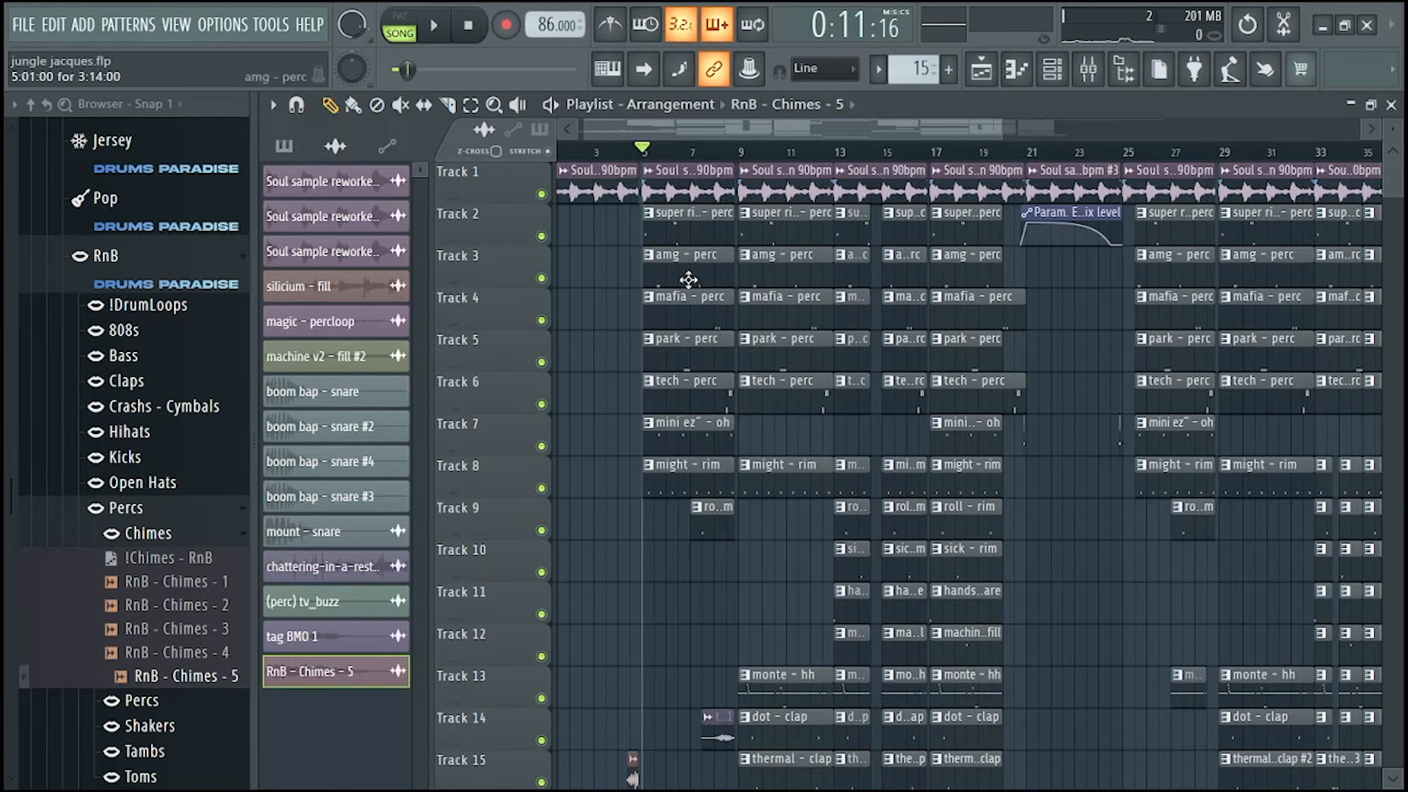
scroll(706, 402, down, 2)
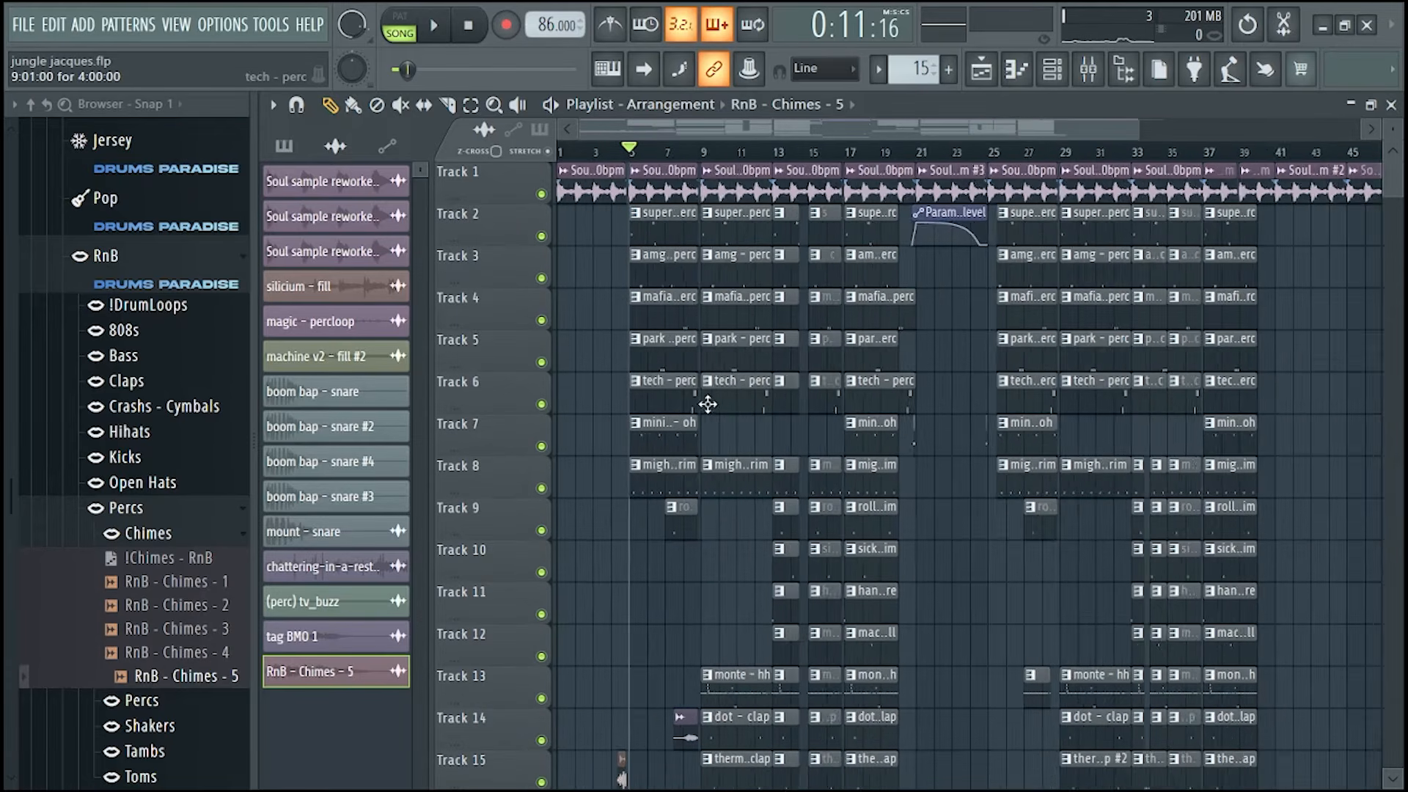
scroll(836, 733, down, 5)
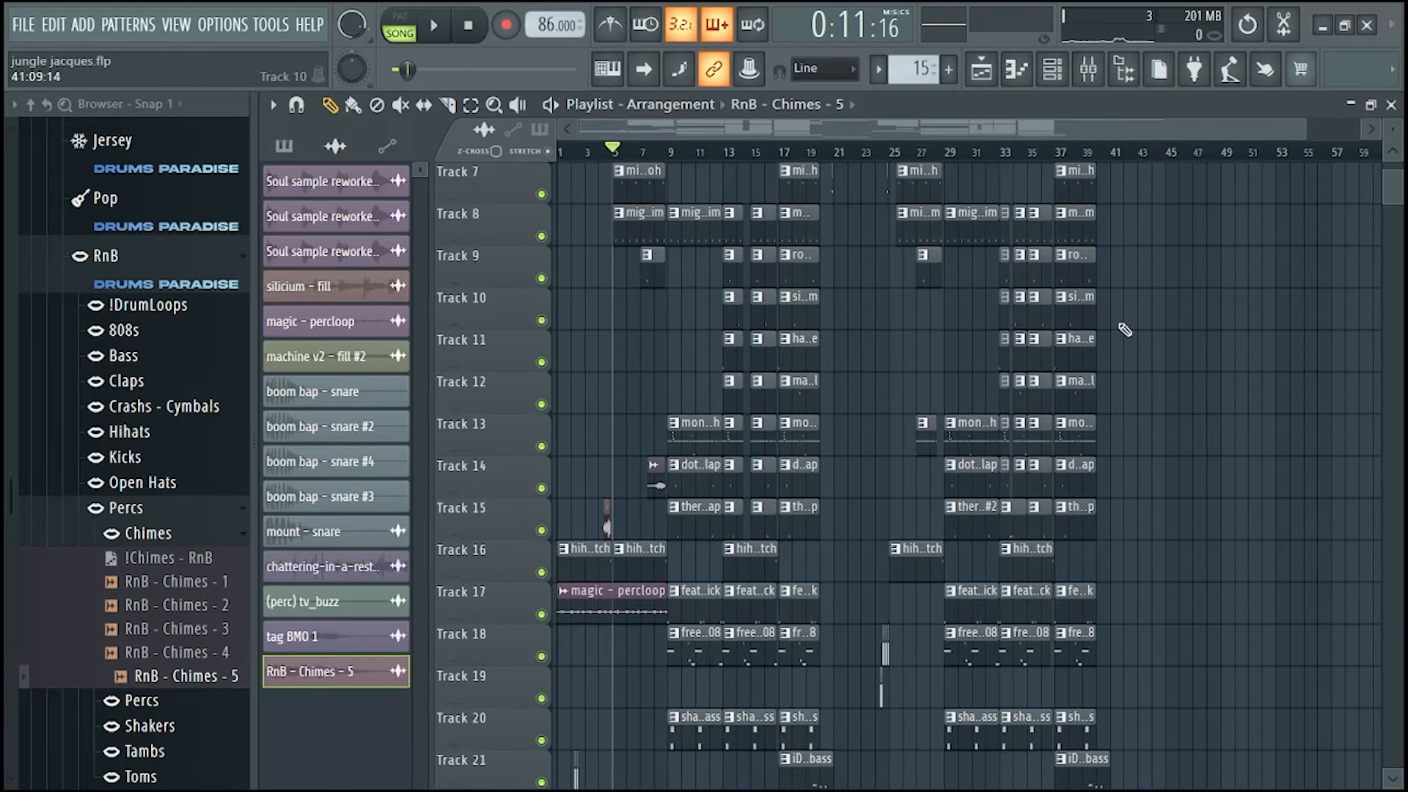
scroll(1084, 350, up, 1)
scroll(1084, 349, up, 5)
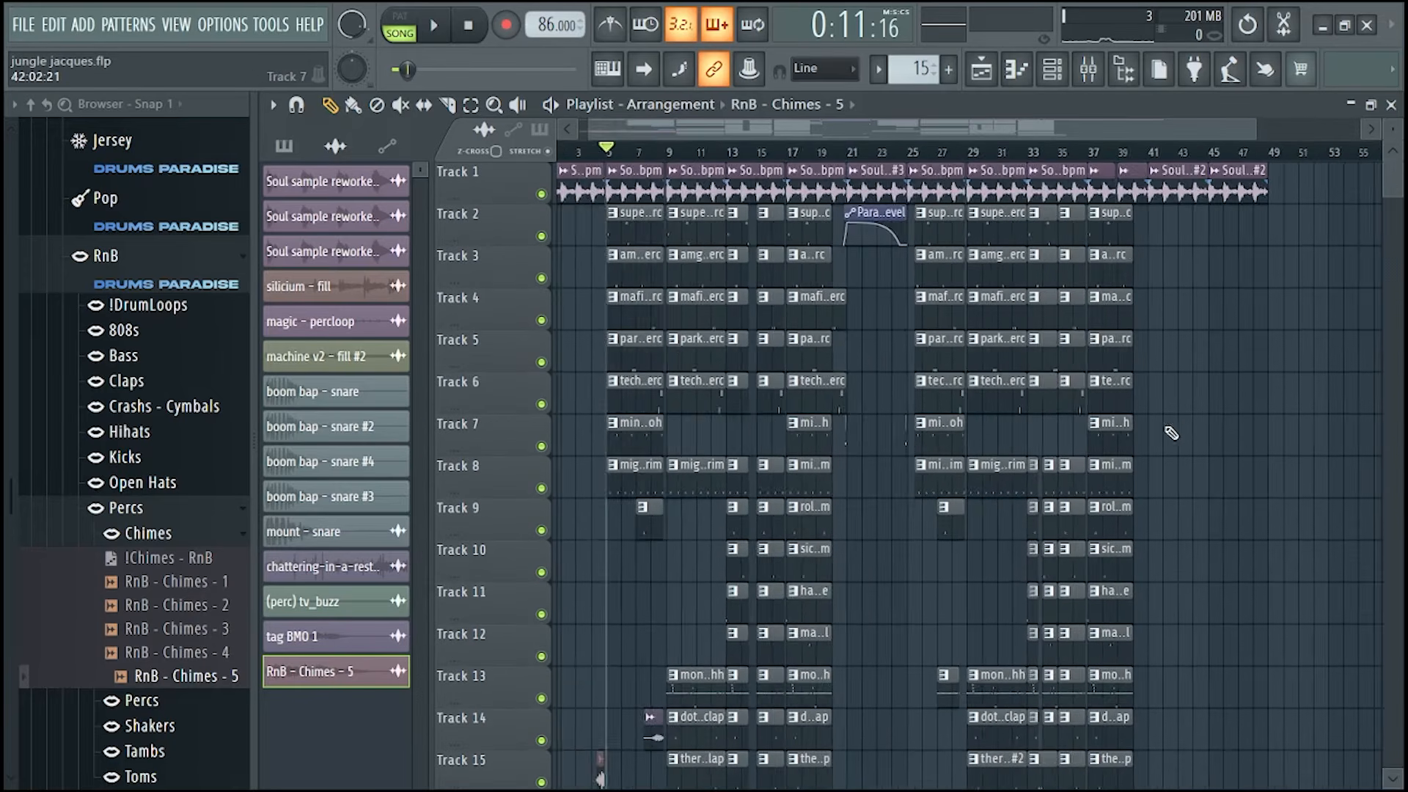
scroll(1120, 437, up, 1)
scroll(833, 315, up, 1)
scroll(930, 367, down, 5)
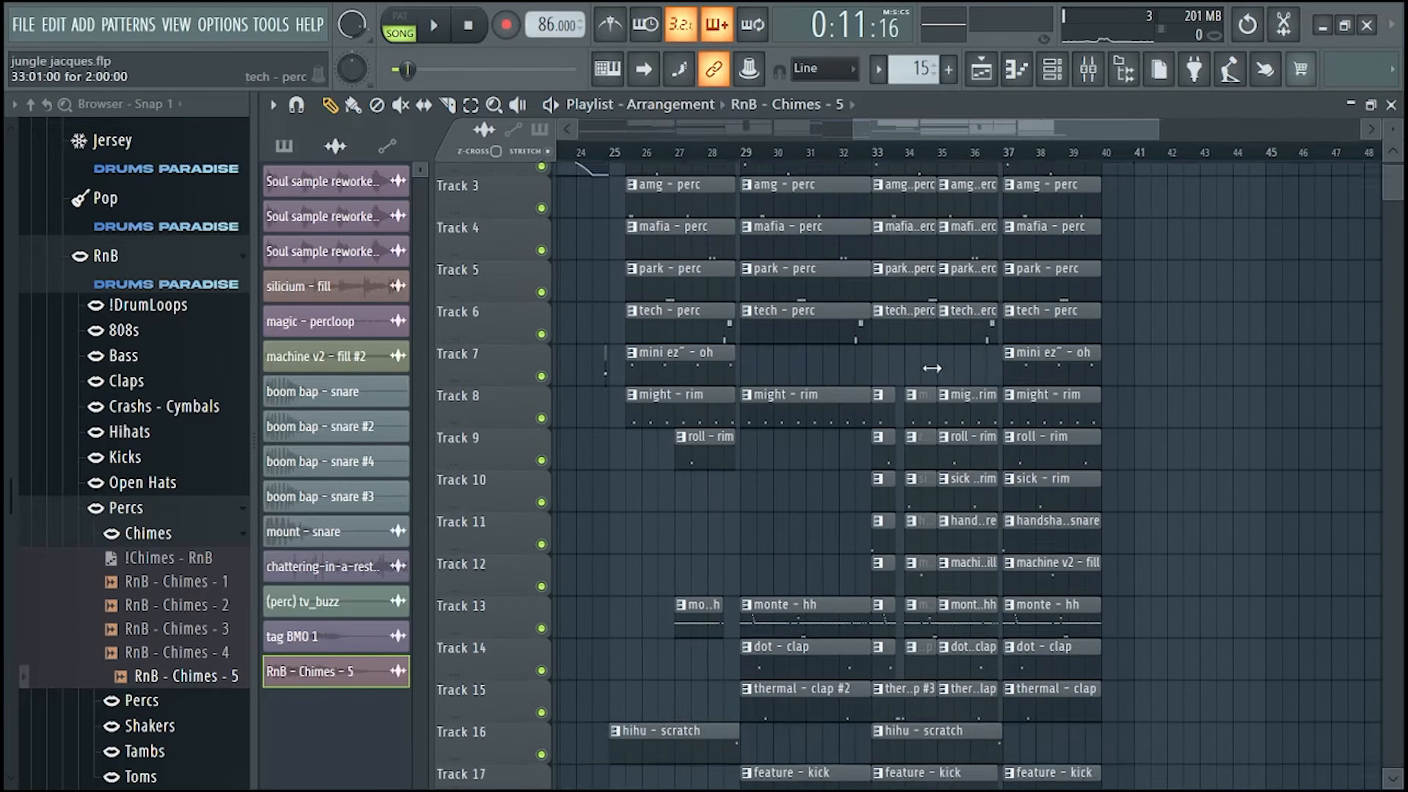
scroll(897, 448, down, 2)
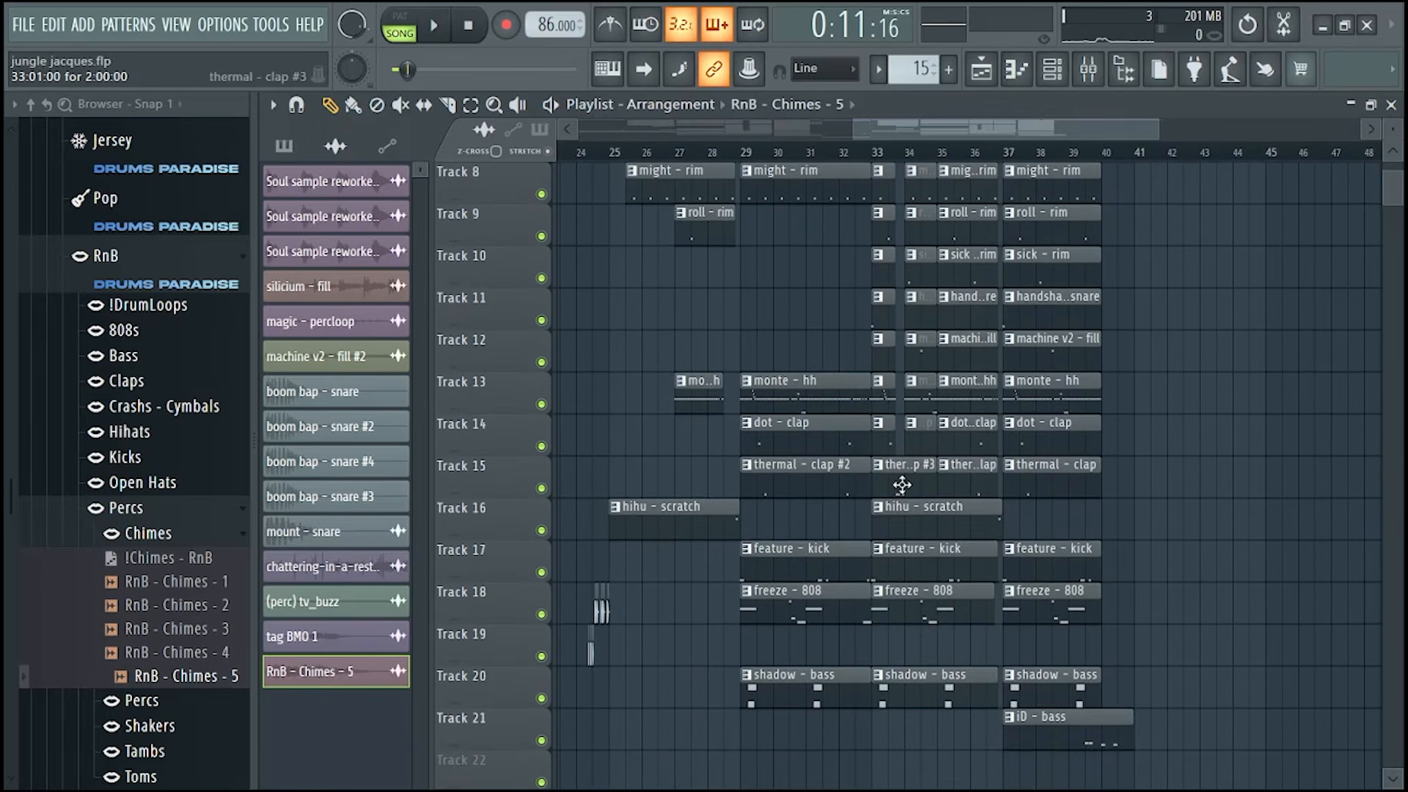
scroll(901, 485, up, 2)
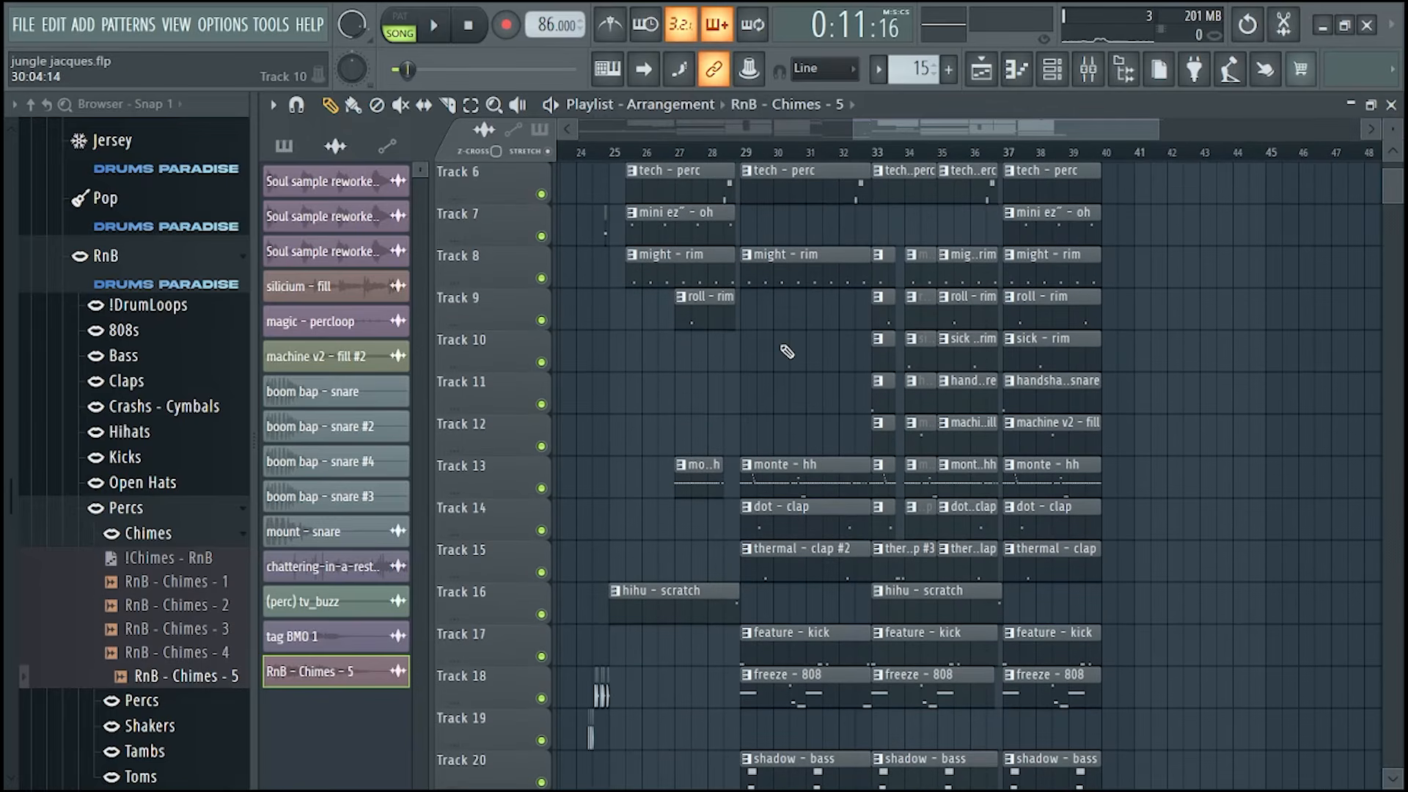
scroll(745, 368, up, 5)
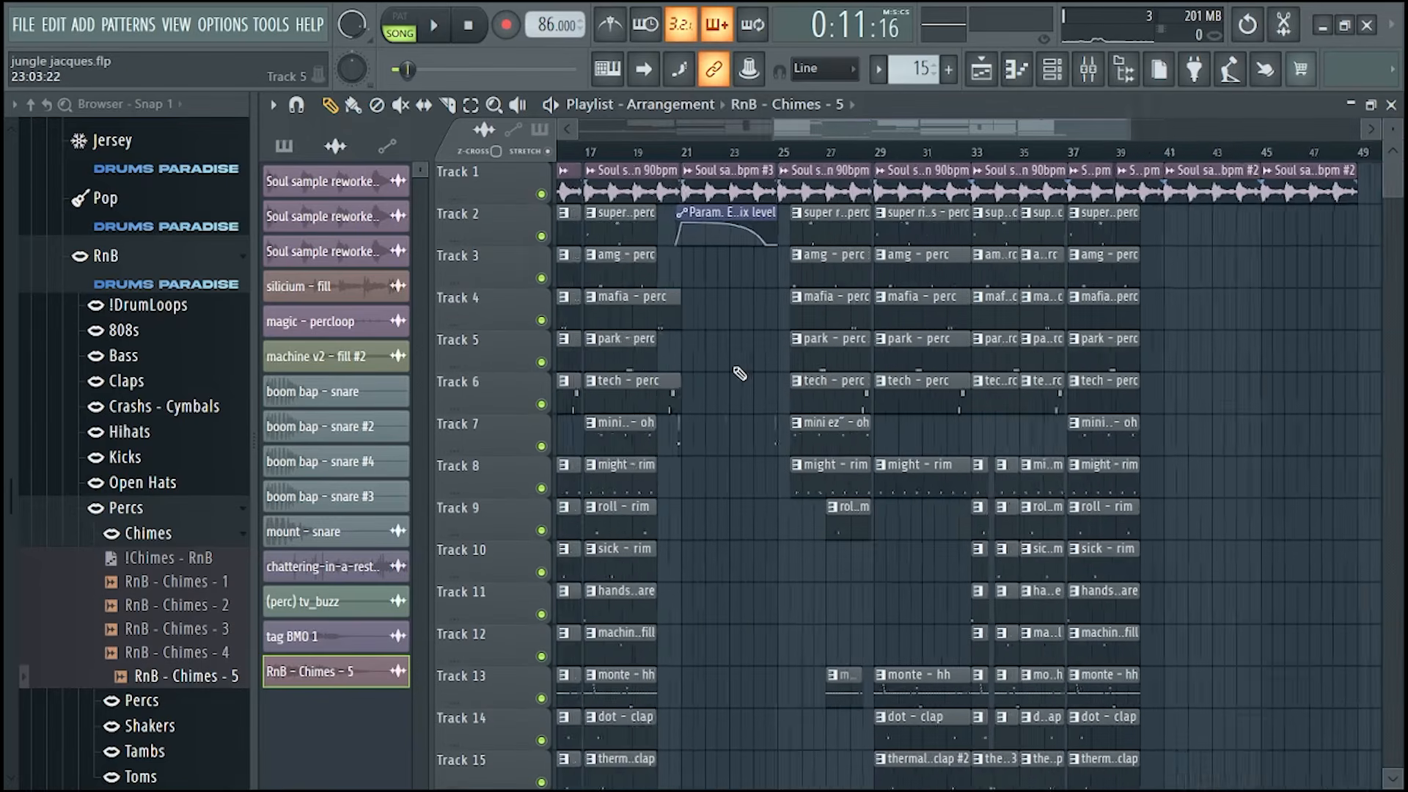
- Try to extend the start of the might - rim clip on Track 8 back to bar 25, and undo the extension
scroll(871, 368, up, 2)
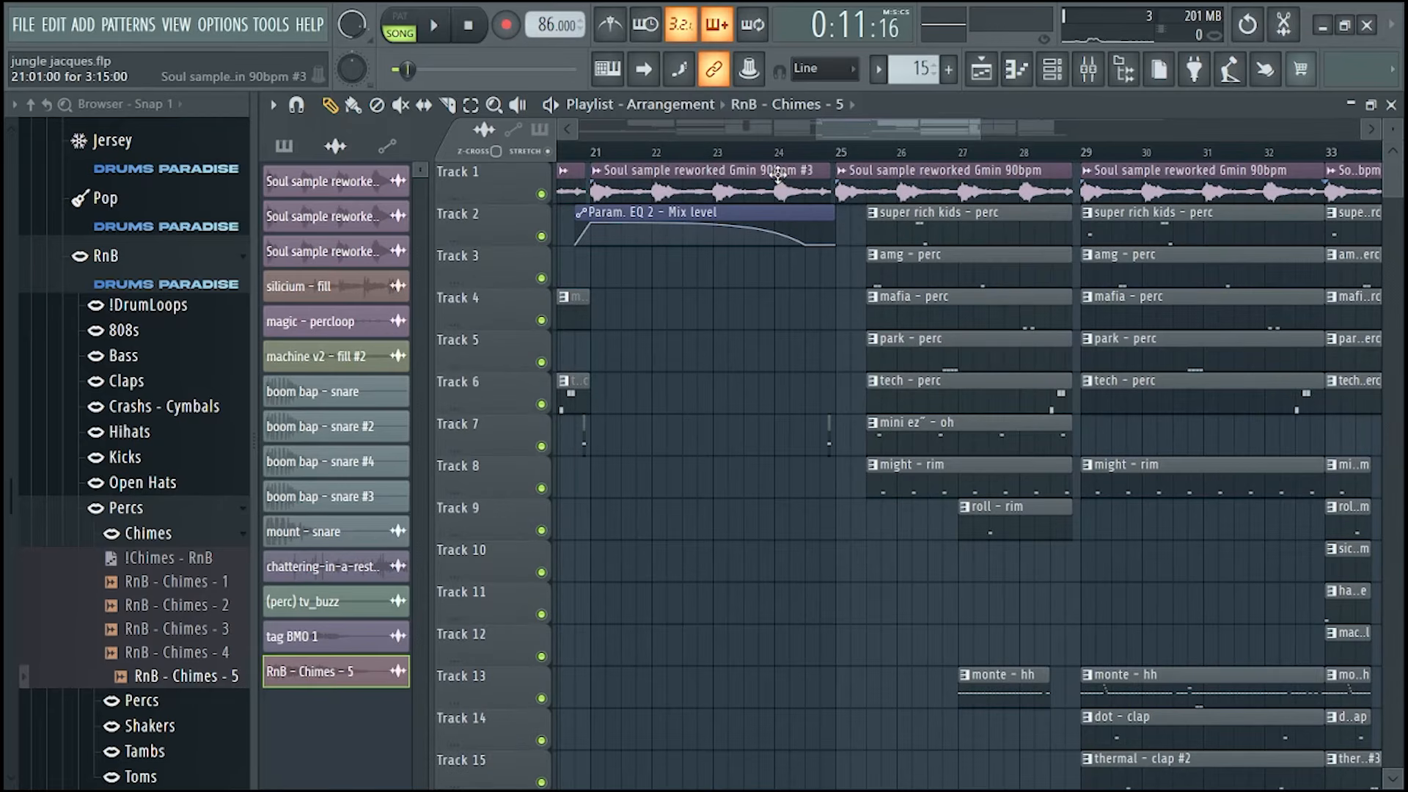
scroll(798, 200, up, 2)
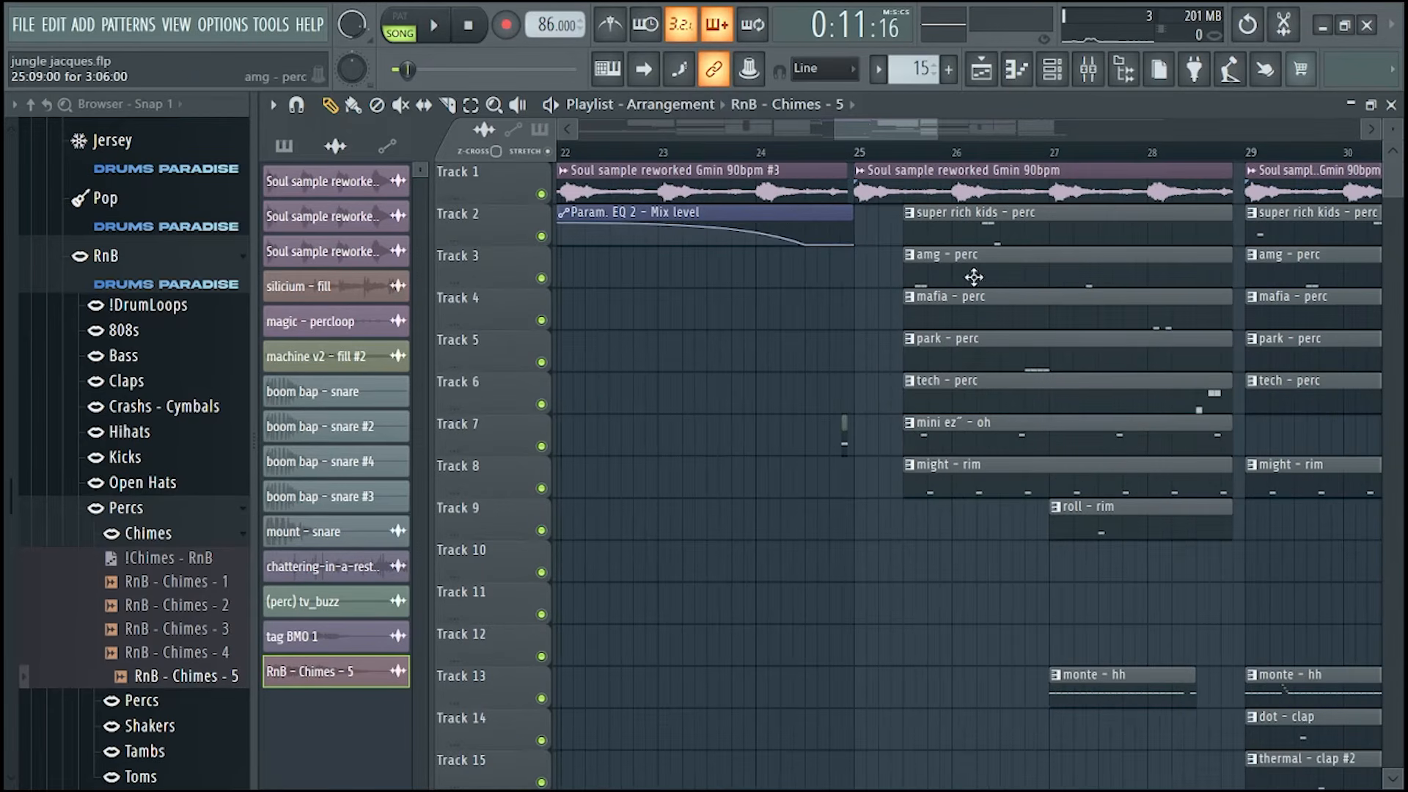
scroll(974, 276, up, 1)
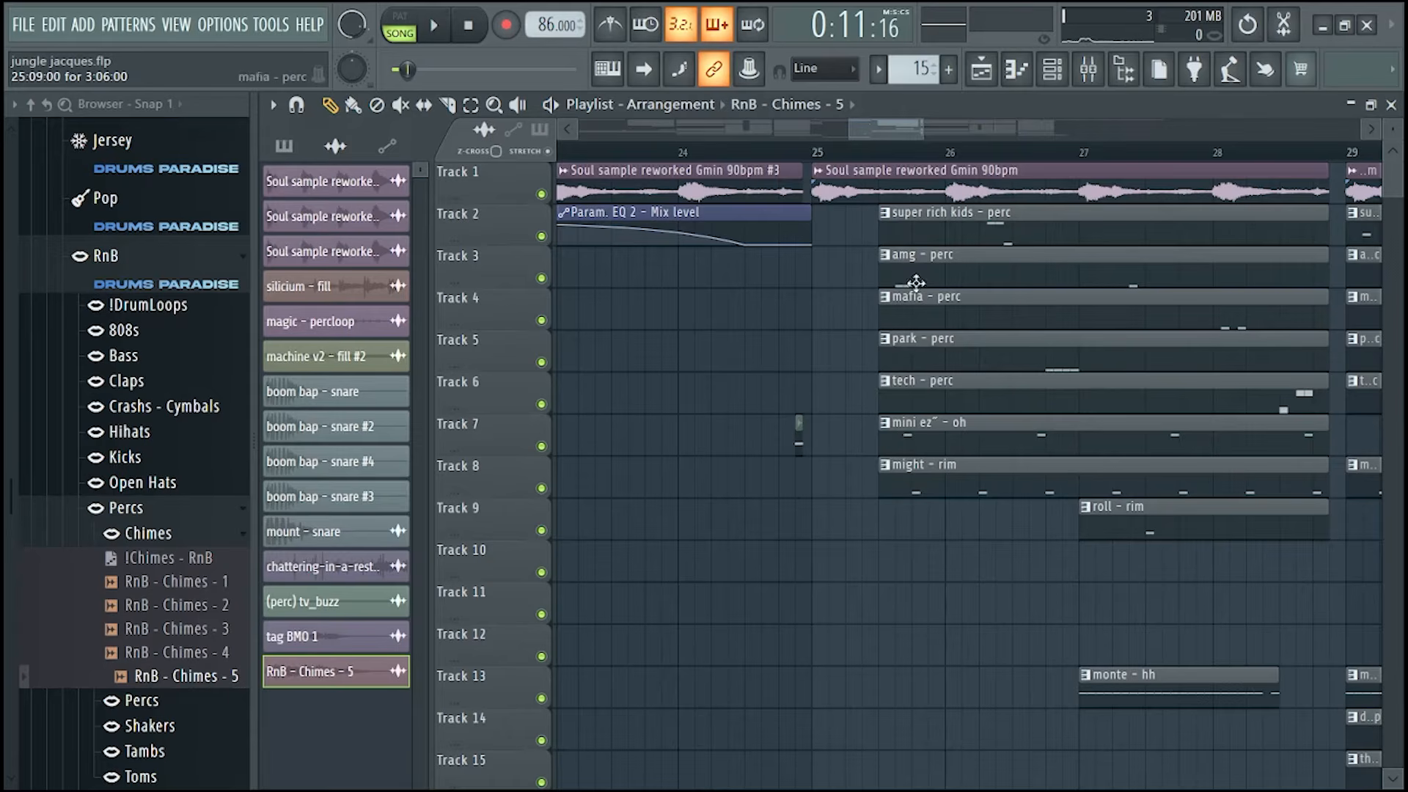
drag(904, 480, 877, 243)
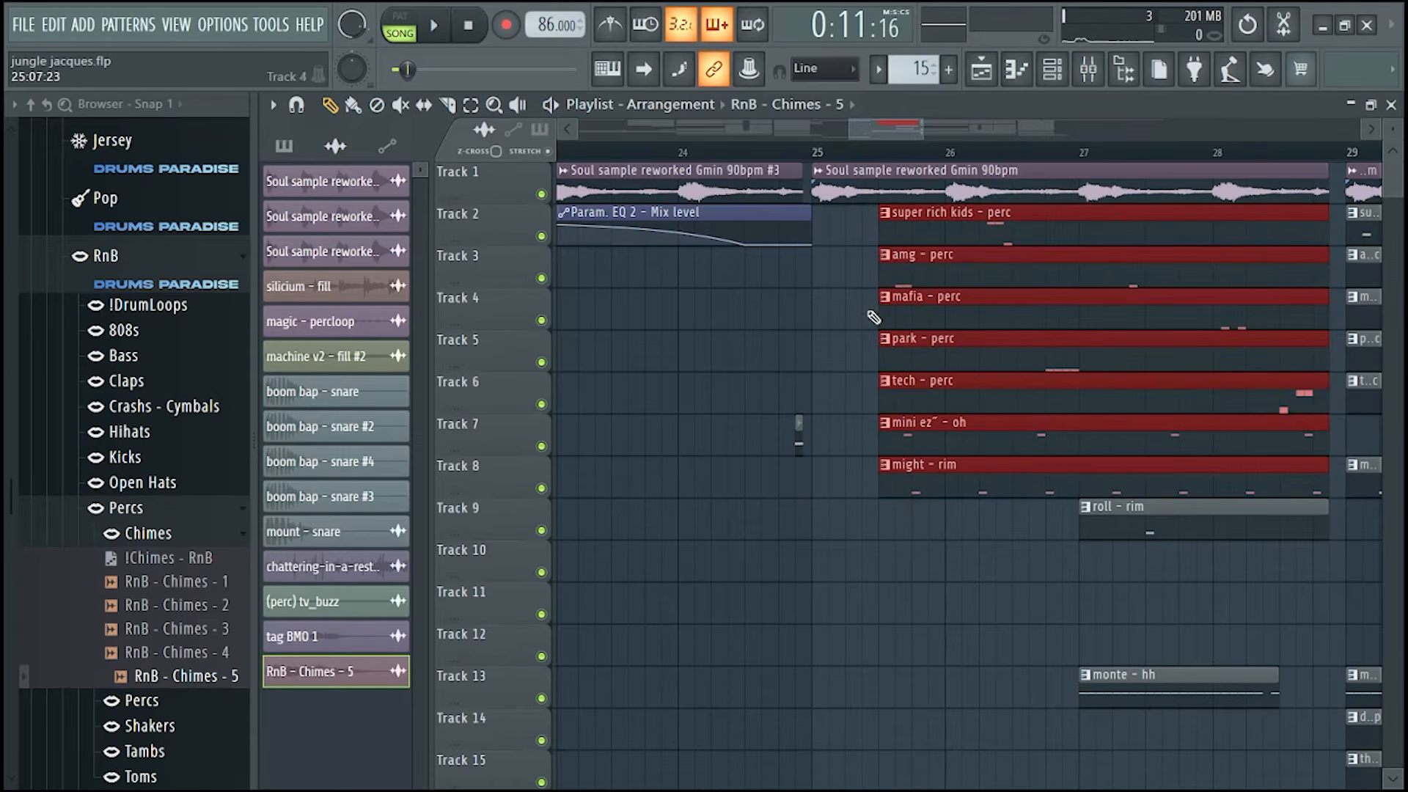
ctrl+click(852, 419)
drag(882, 480, 813, 480)
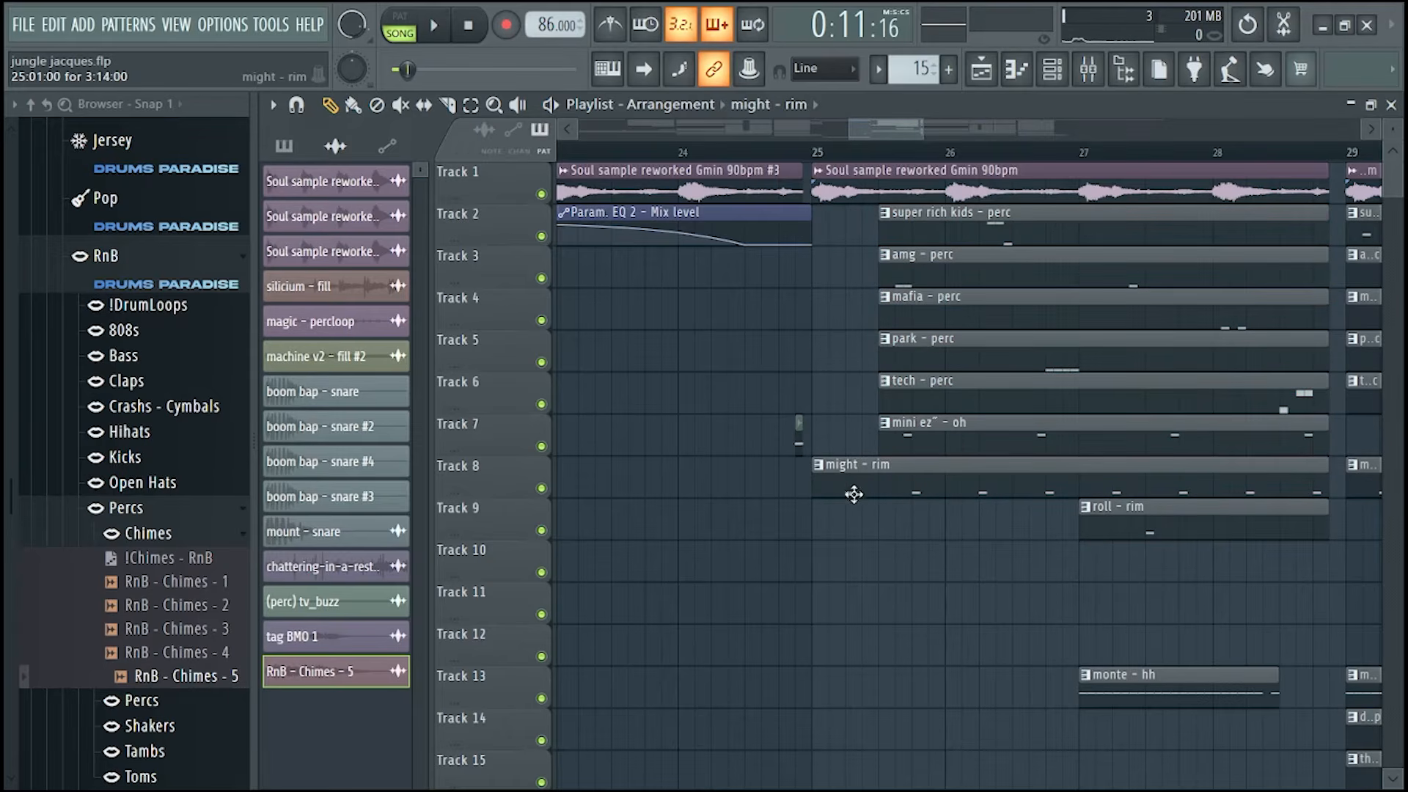
key(ctrl+z)
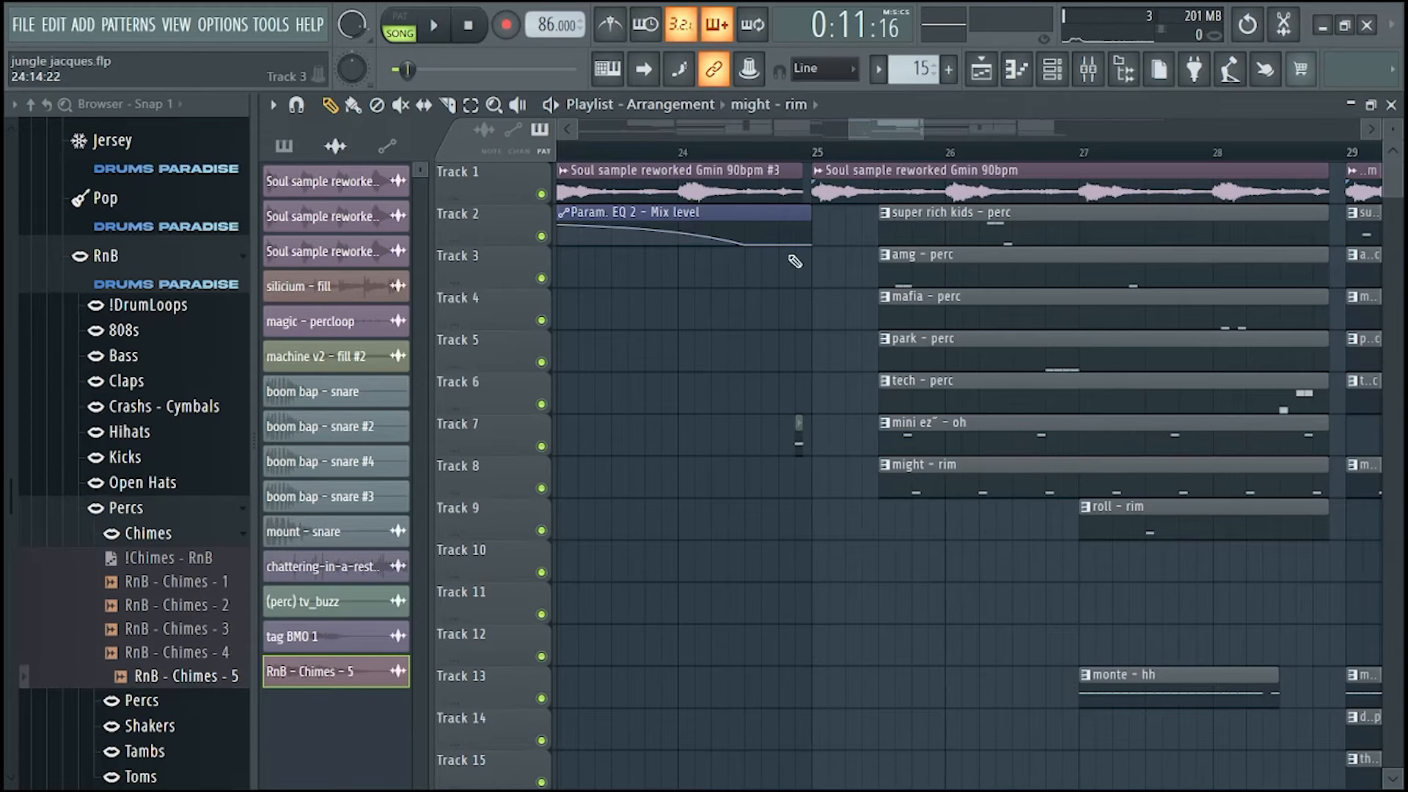
- Play the transition into the second drum section from bar 24 to hear the delayed percussion entry after bar 25
click(679, 151)
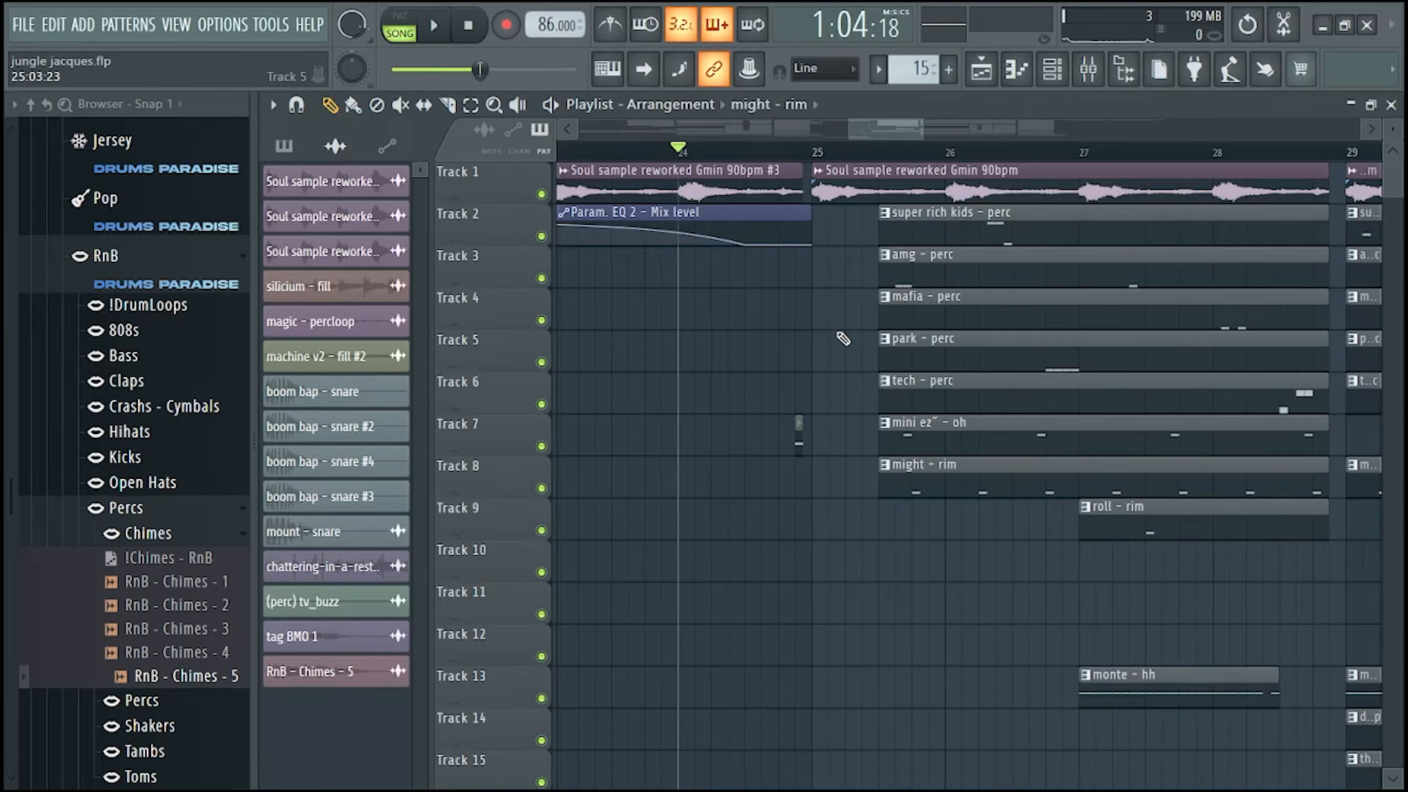
key(space)
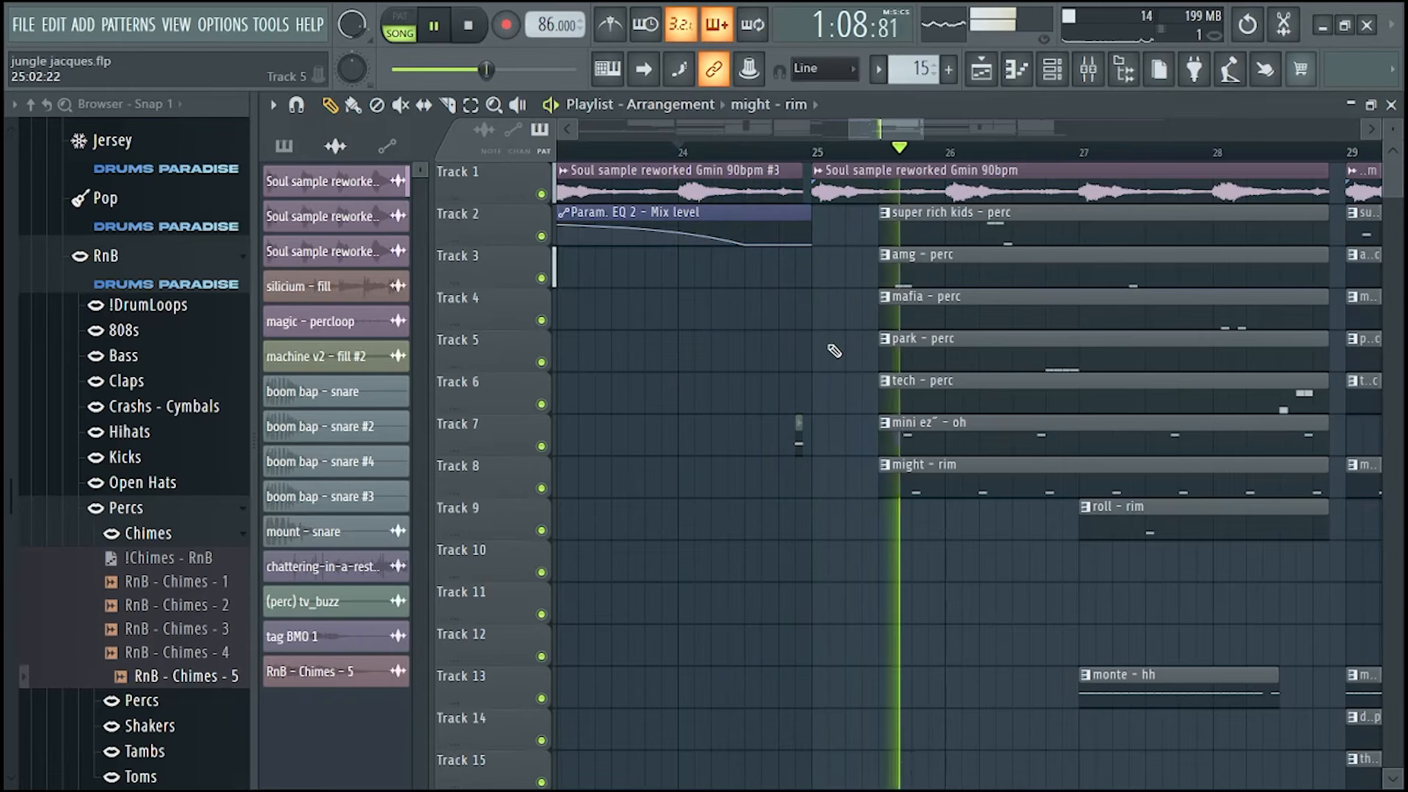
scroll(701, 389, down, 3)
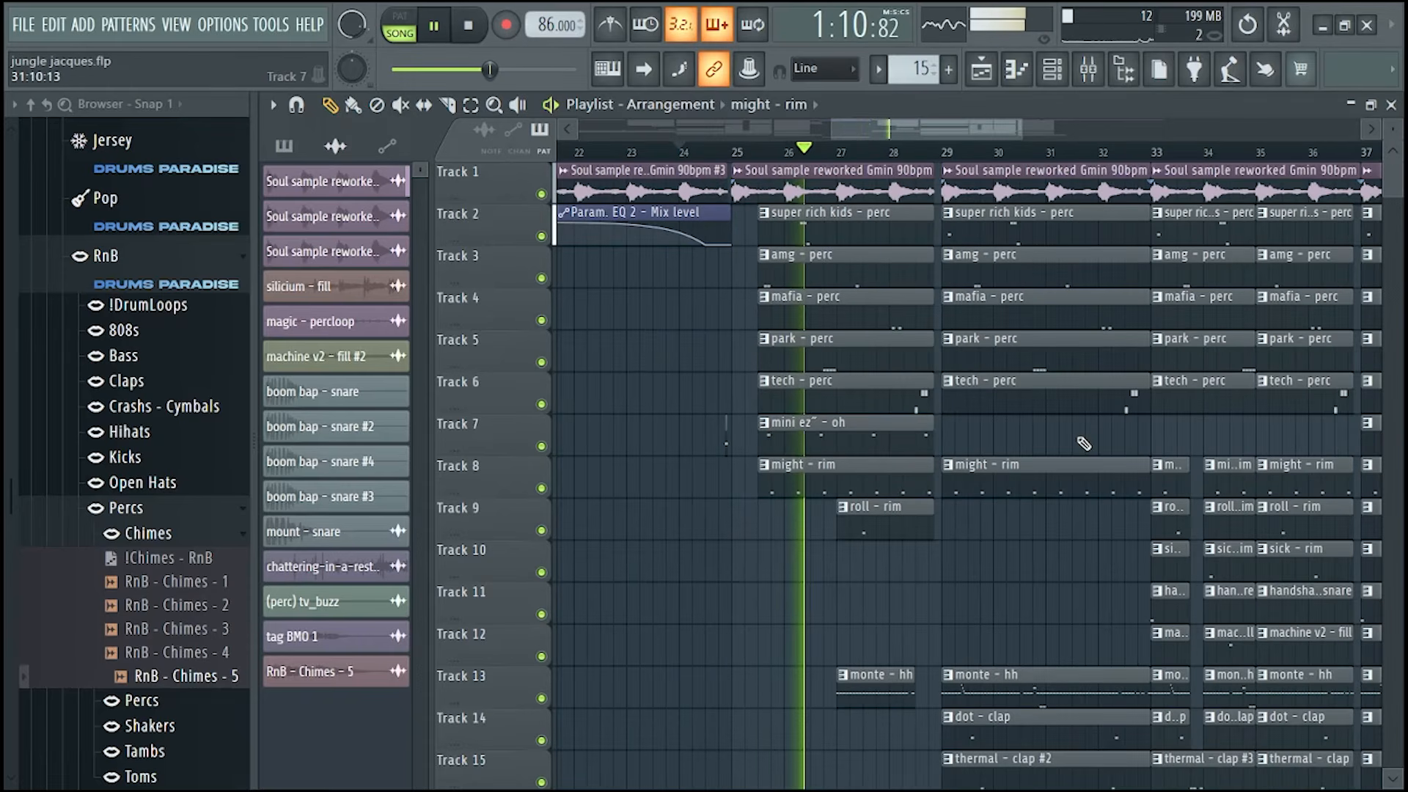
scroll(1100, 447, up, 1)
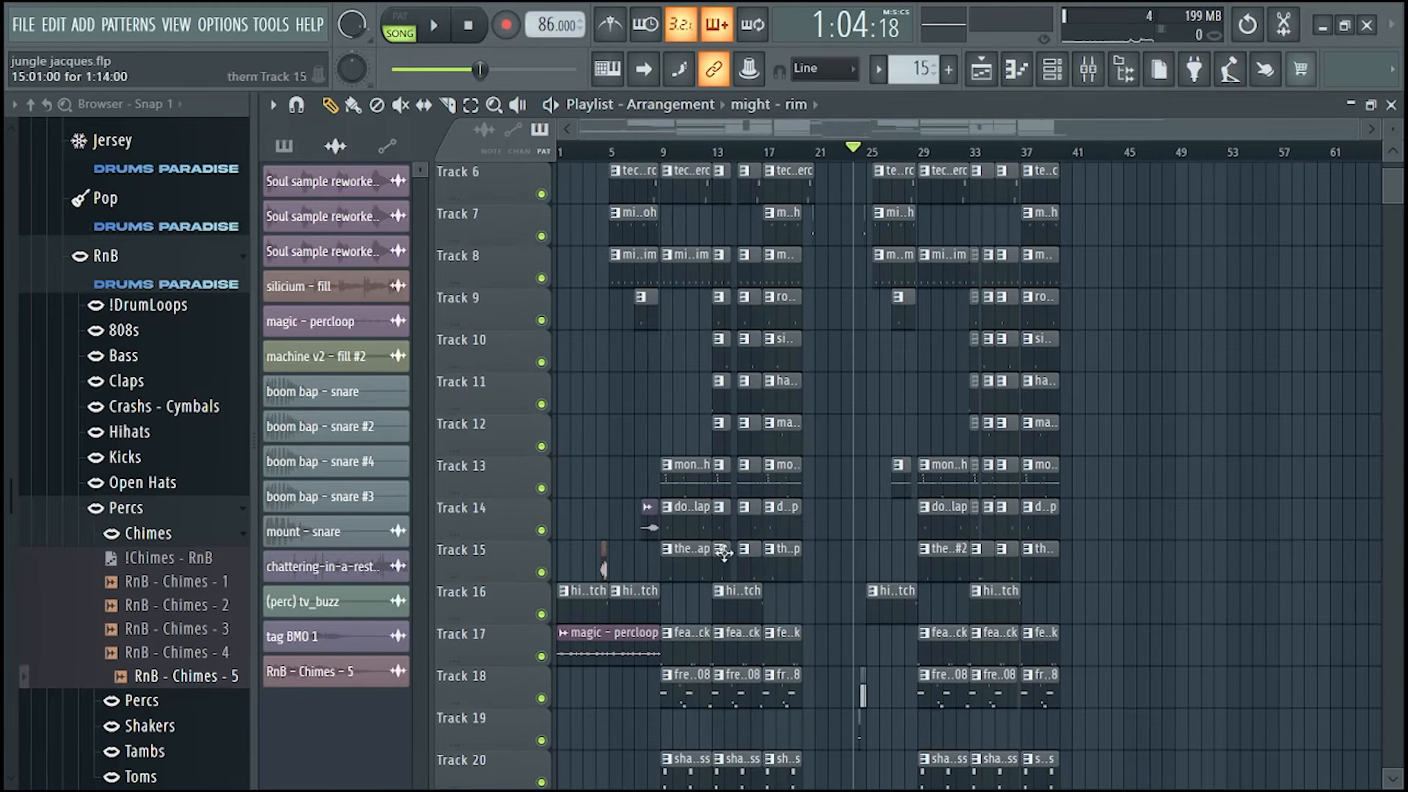
- Inspect the Fruity parametric EQ 2 low-end cut on mixer track Insert 1, and close the EQ
click(1060, 76)
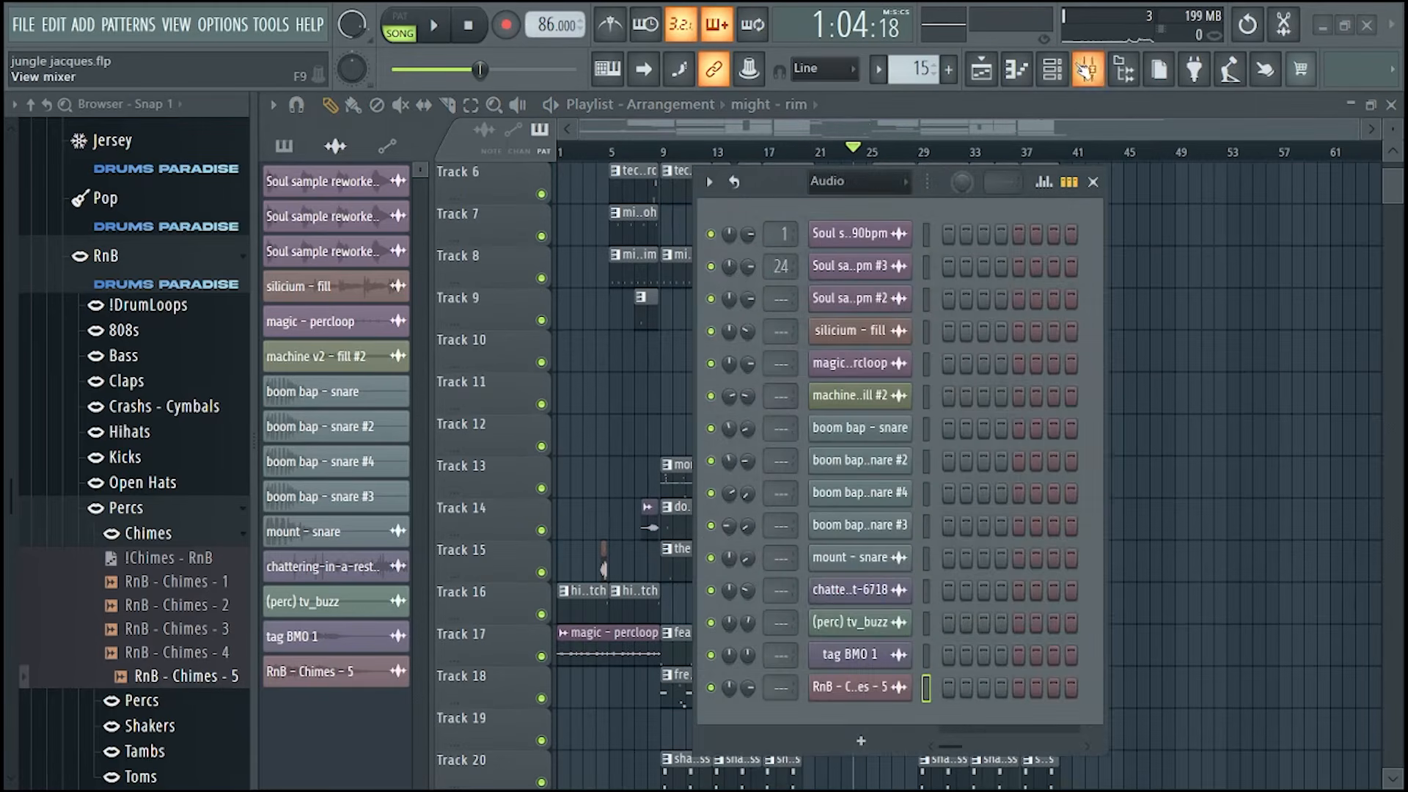
click(1097, 174)
click(1088, 69)
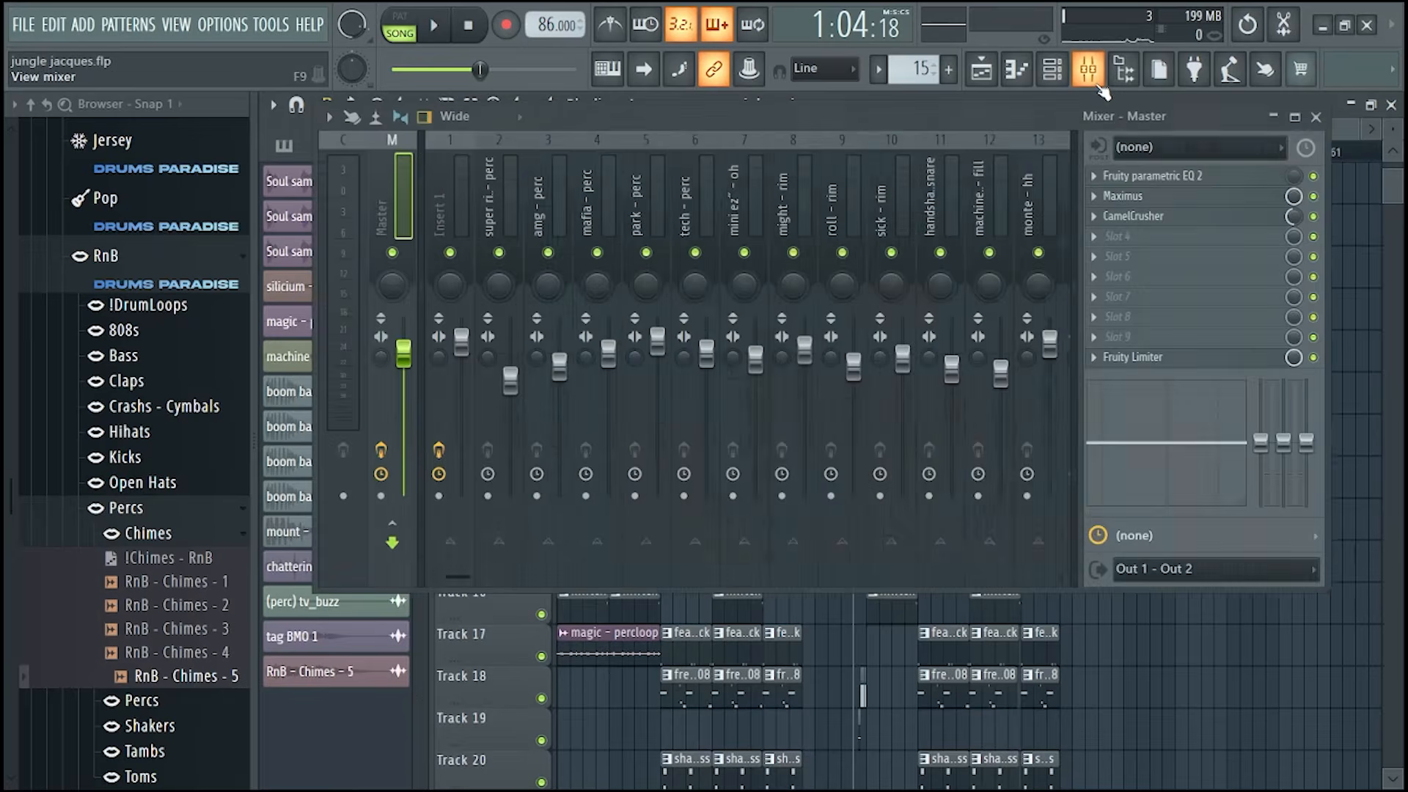
click(446, 206)
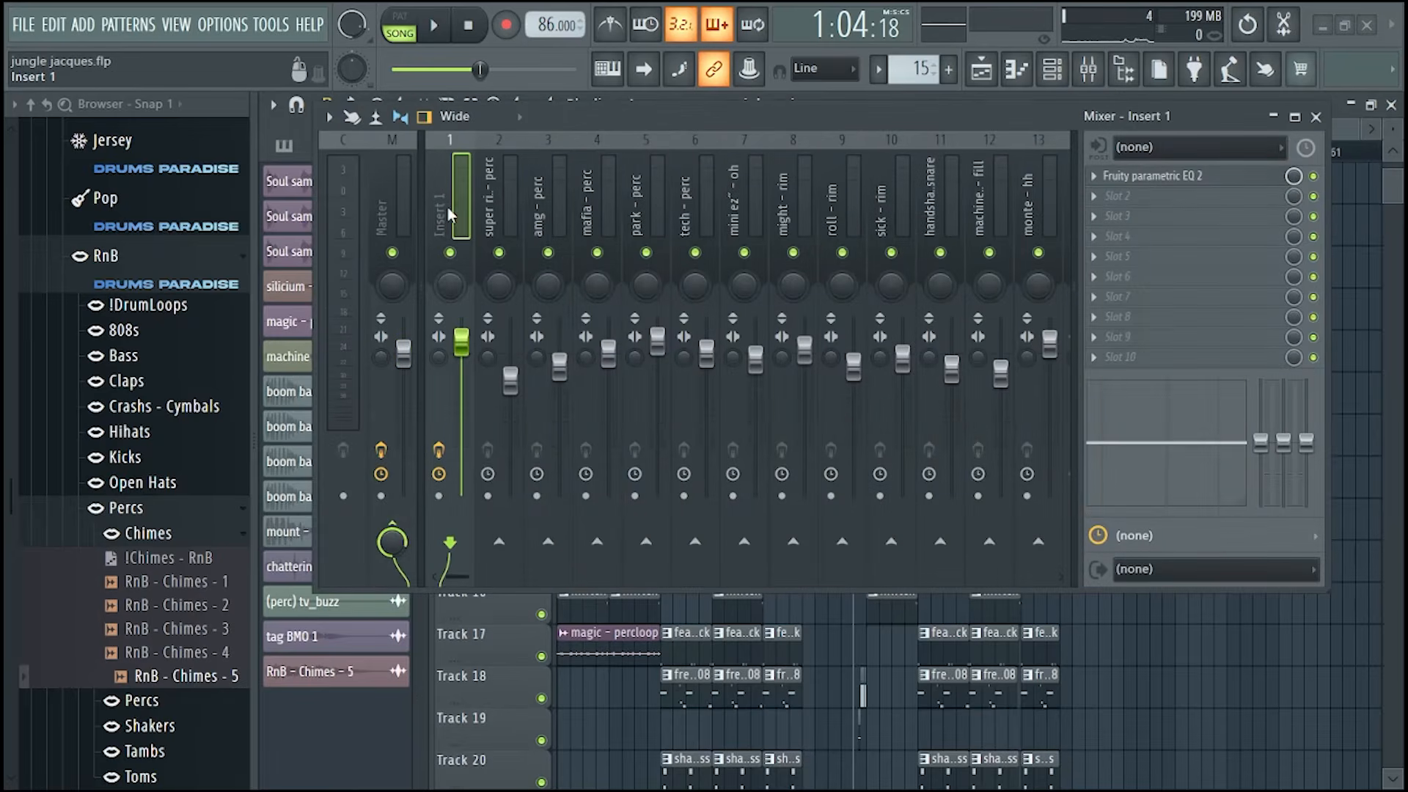
click(1159, 181)
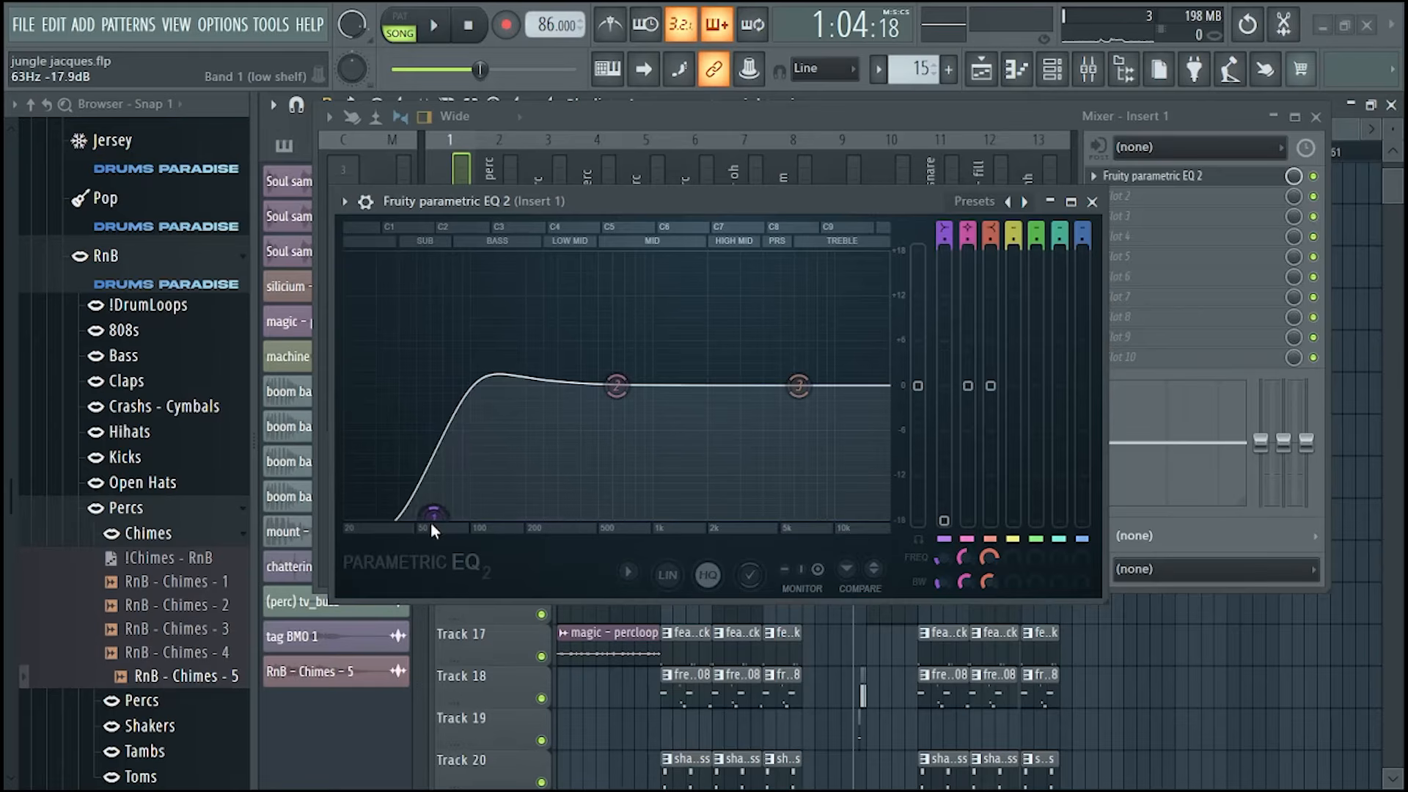
click(1092, 203)
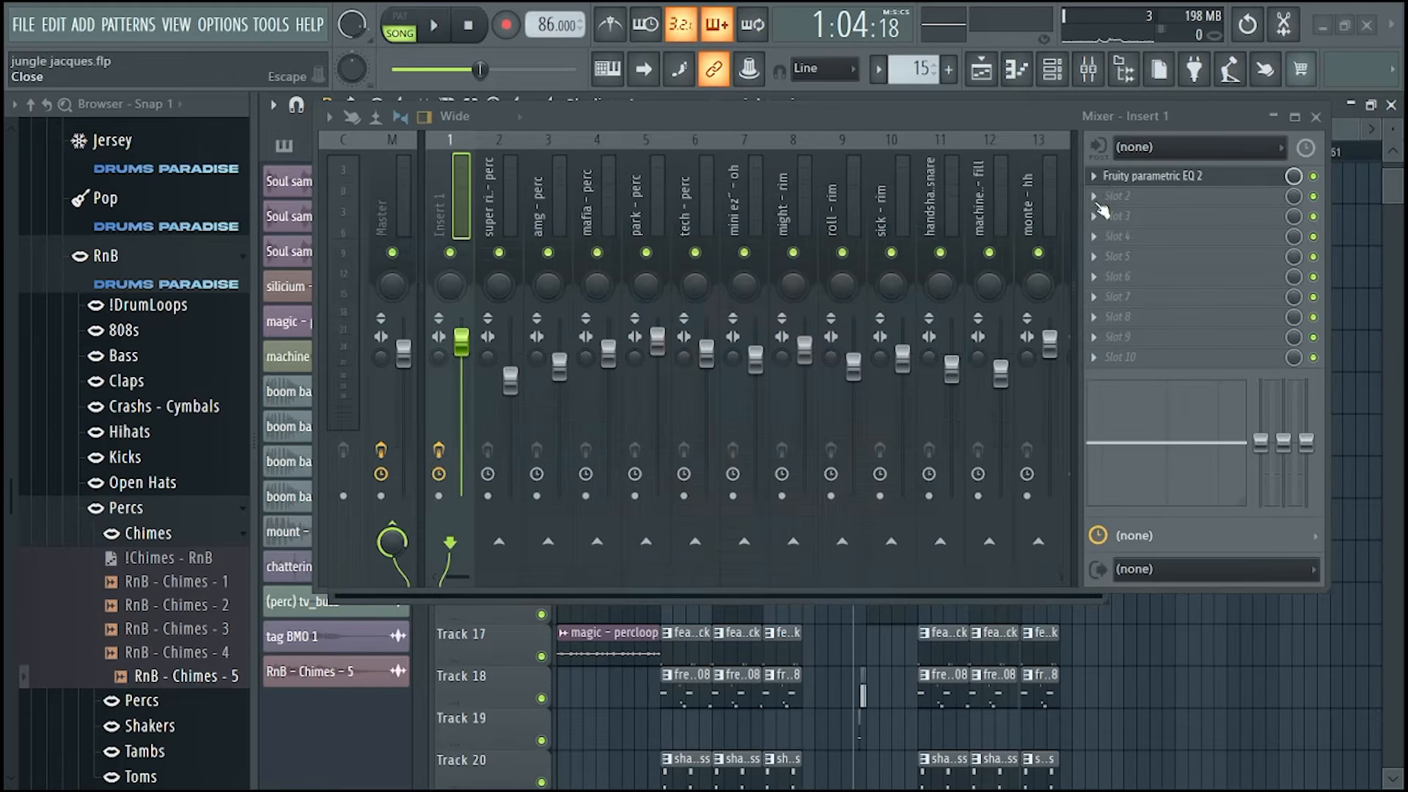
- Move the mixer window clear and check the volume fader levels of Insert 1 and the first percussion mixer tracks
drag(688, 138, 649, 227)
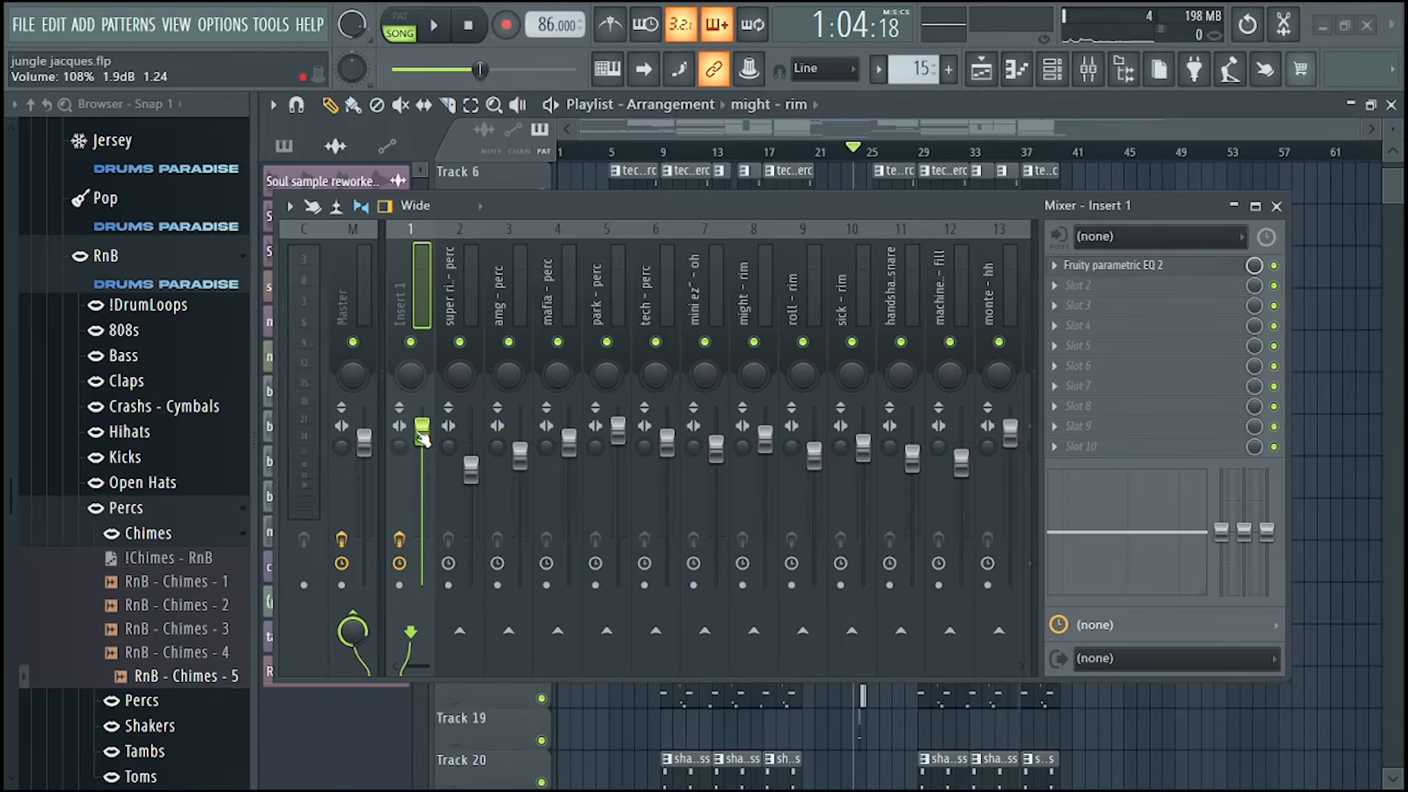
click(472, 470)
click(521, 456)
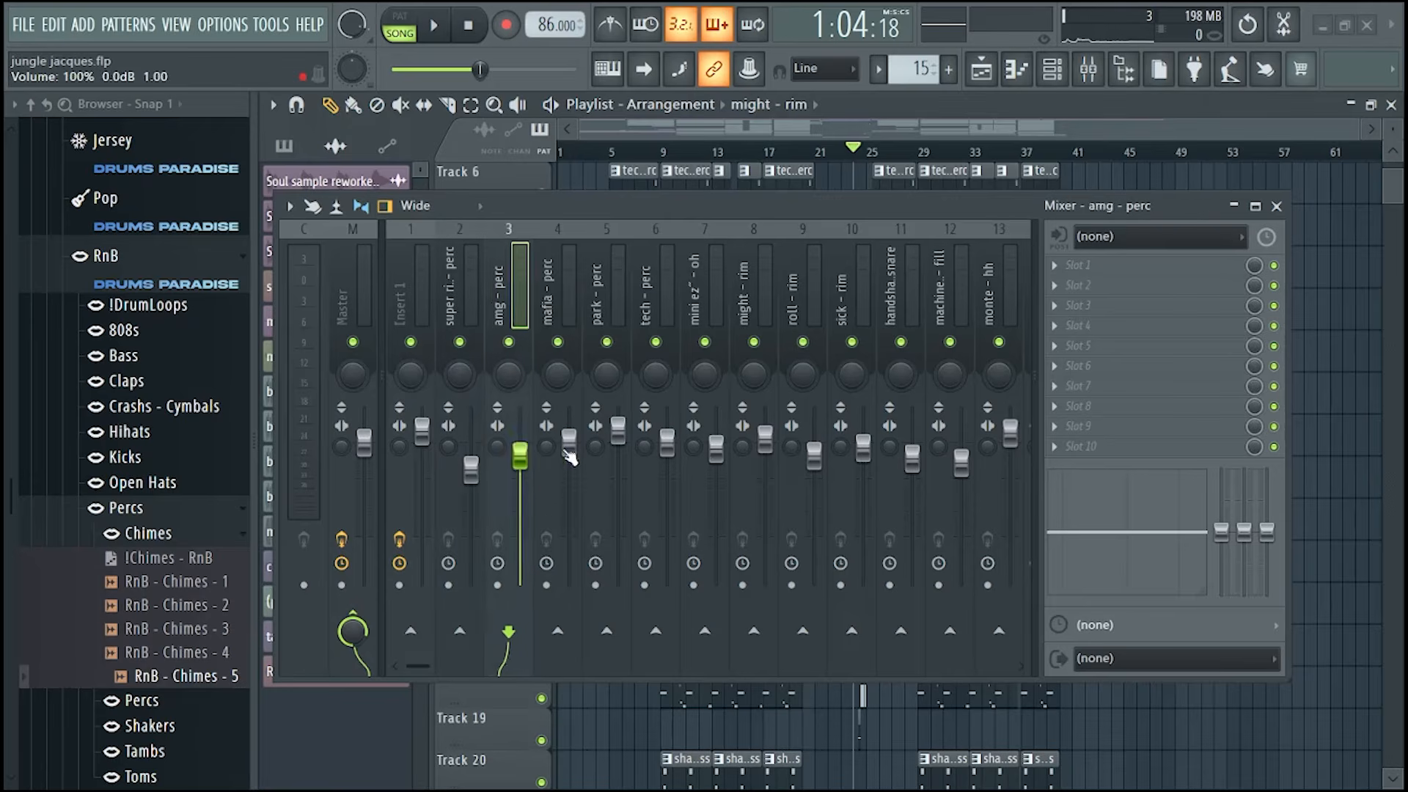
click(569, 445)
click(618, 431)
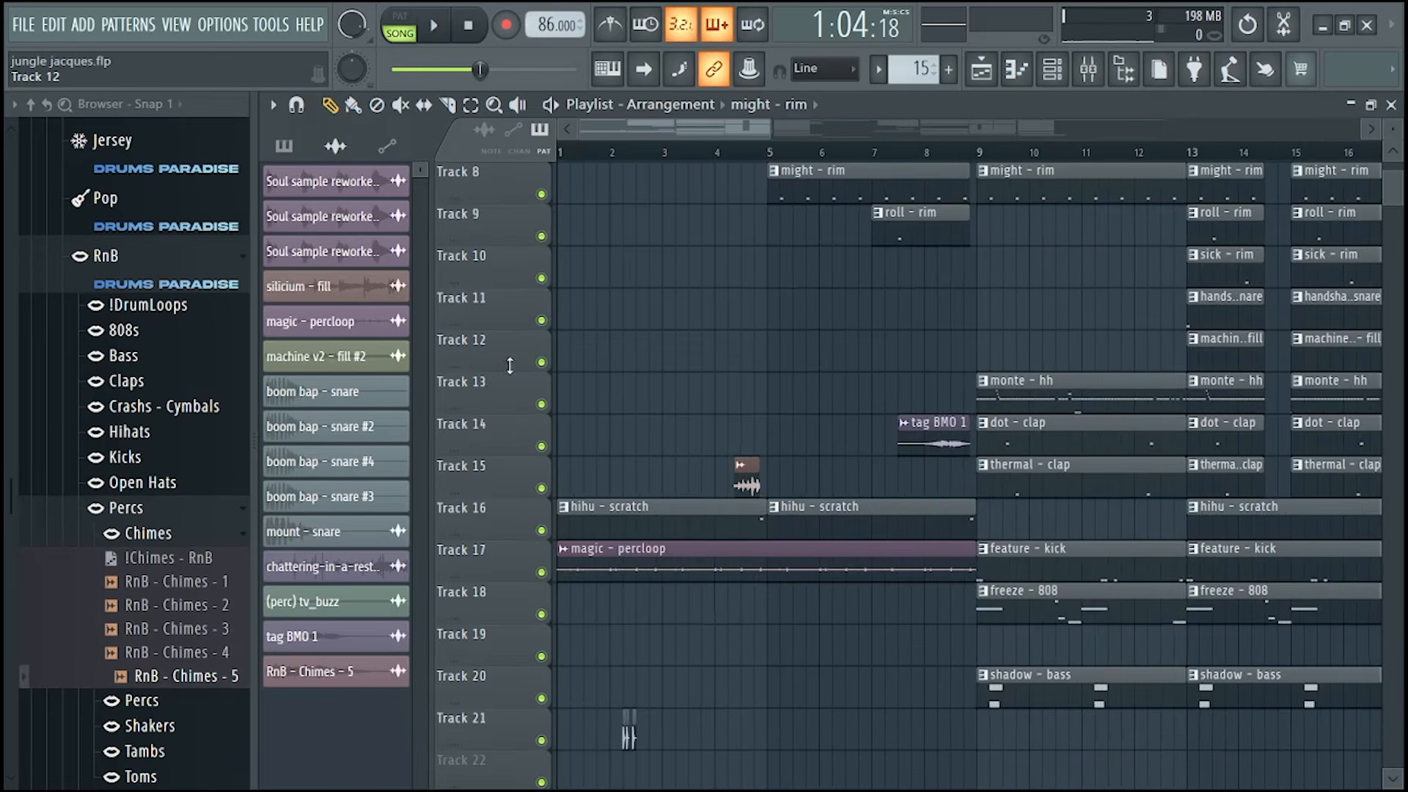
- Solo Track 17 and play the magic - percloop clip from the start of the arrangement
scroll(529, 343, up, 5)
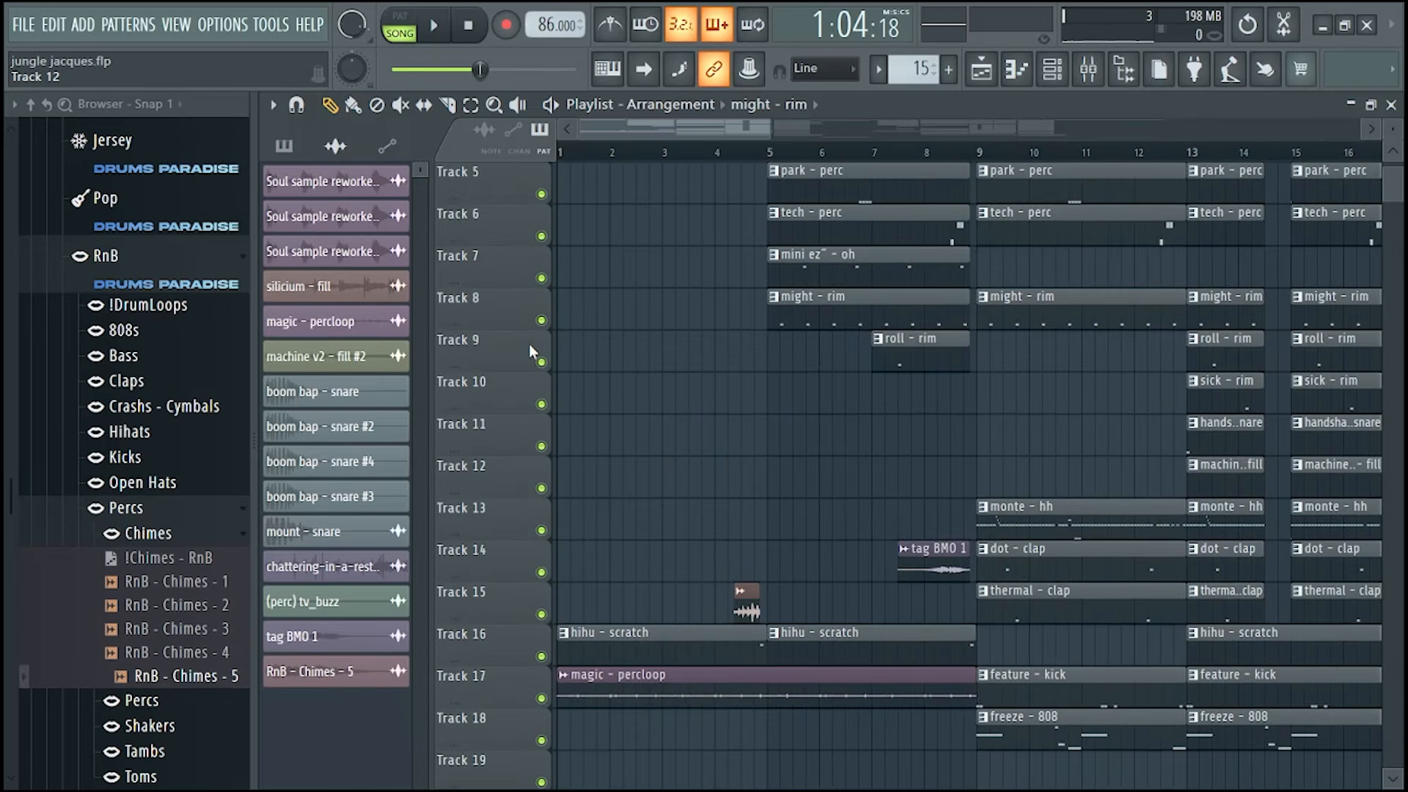
scroll(565, 343, down, 5)
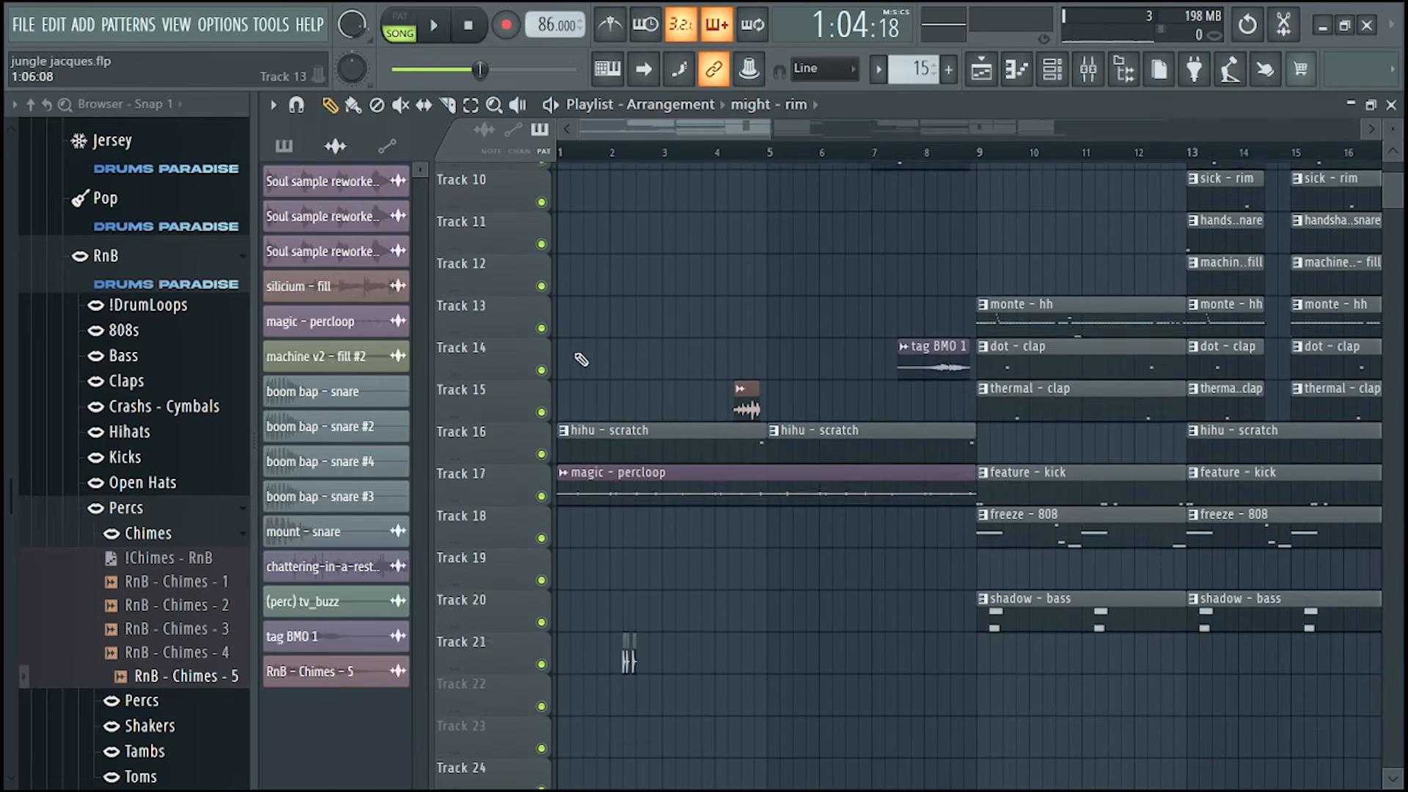
scroll(579, 393, up, 3)
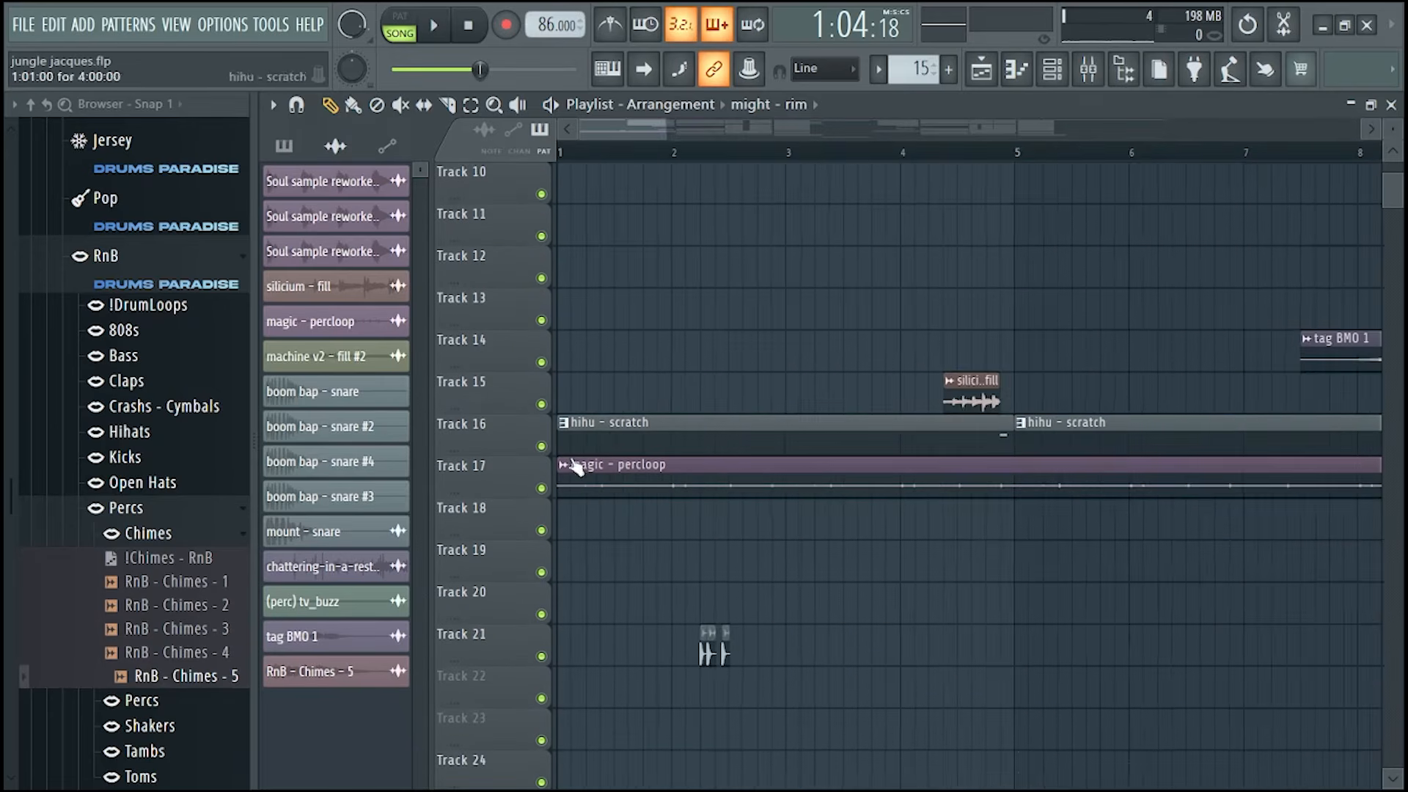
right_click(541, 488)
click(601, 153)
key(space)
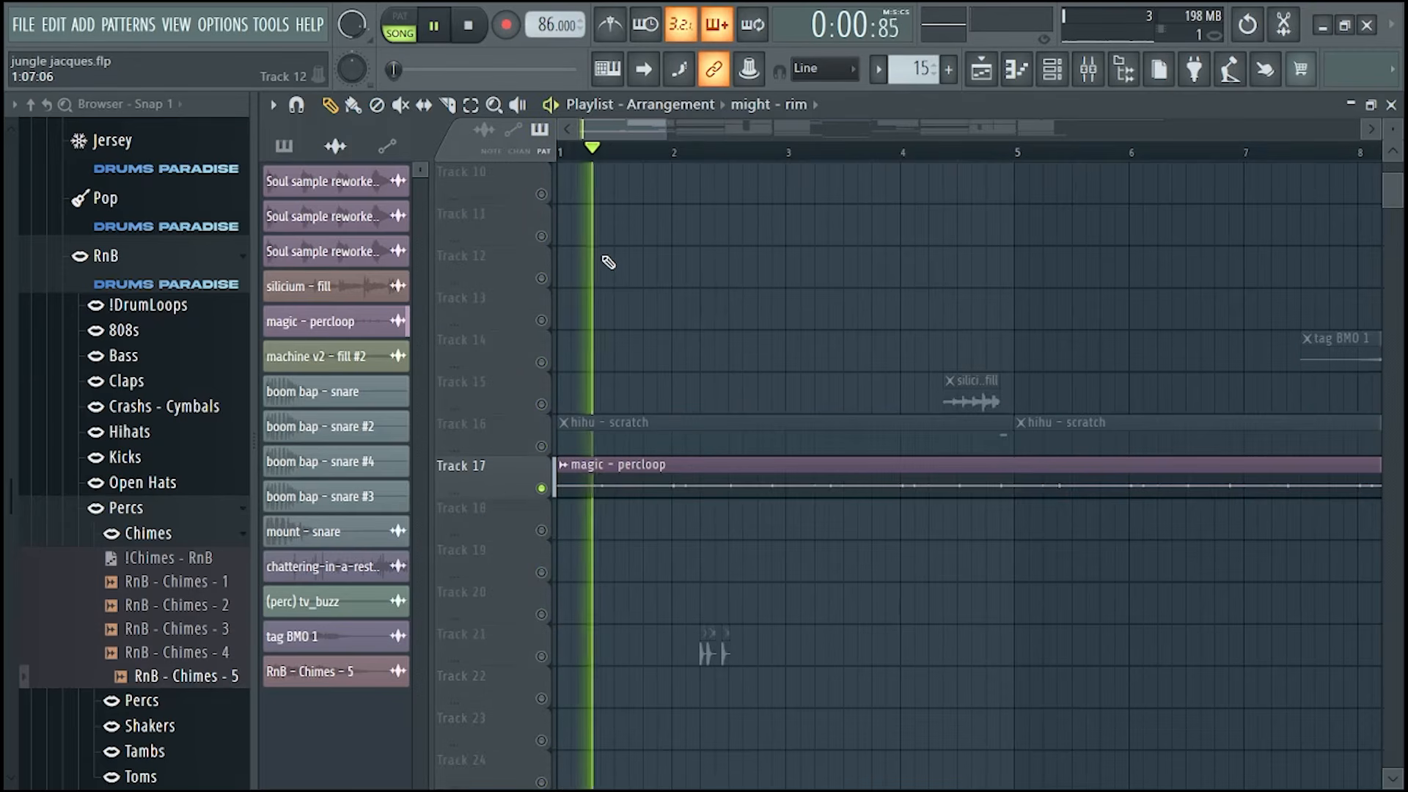
- Stop the percloop playback and take Track 17 out of solo so all tracks are active again
scroll(608, 295, down, 3)
scroll(576, 317, up, 9)
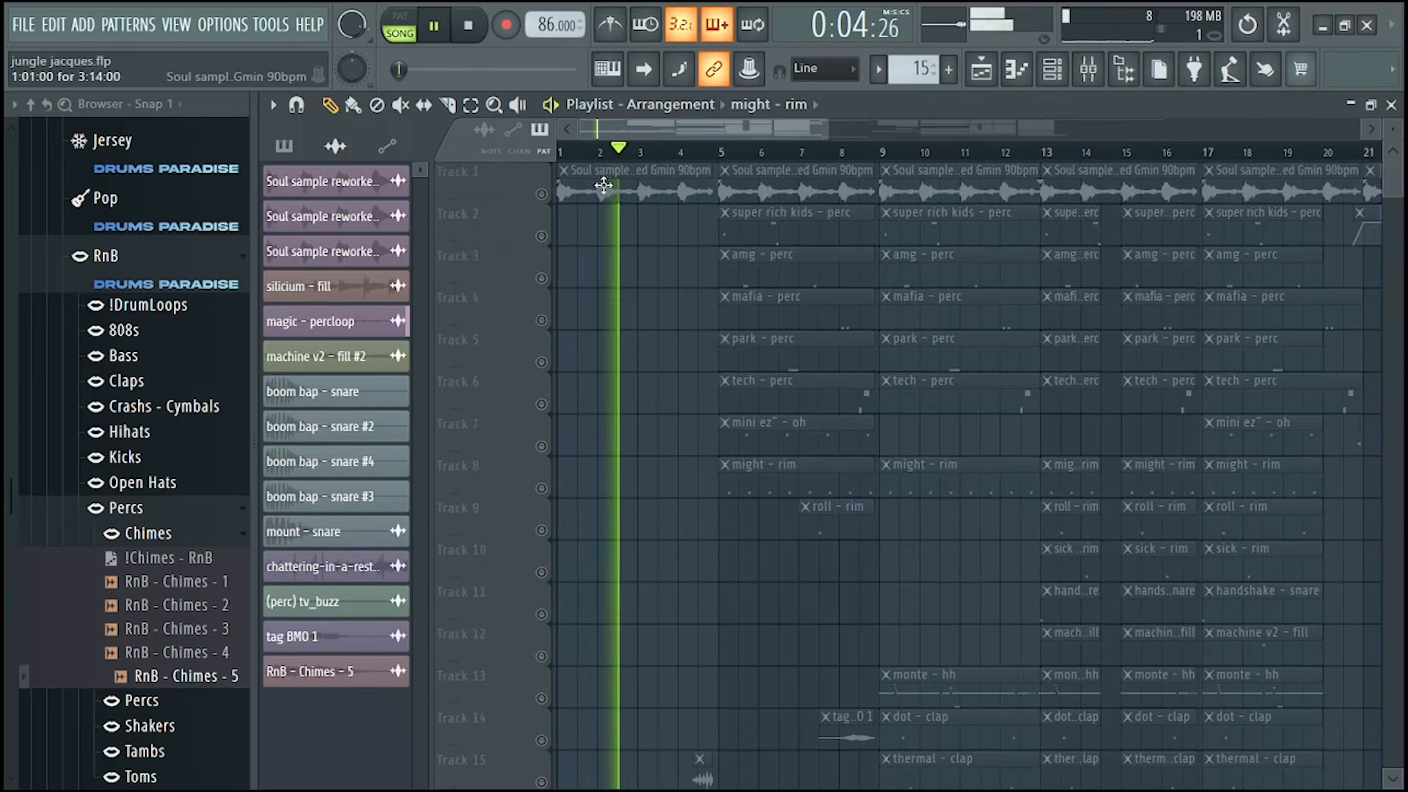
scroll(606, 257, down, 5)
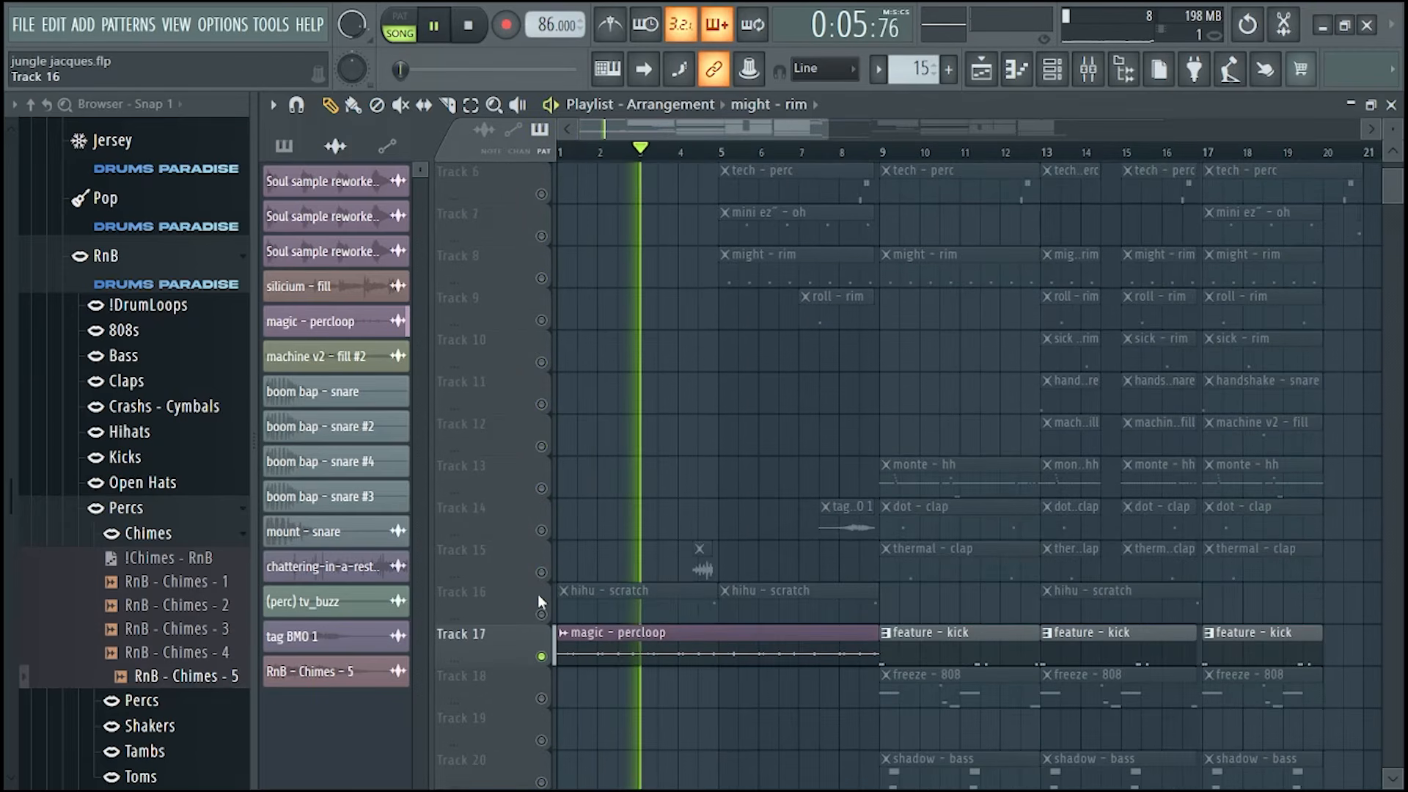
scroll(586, 513, up, 5)
key(space)
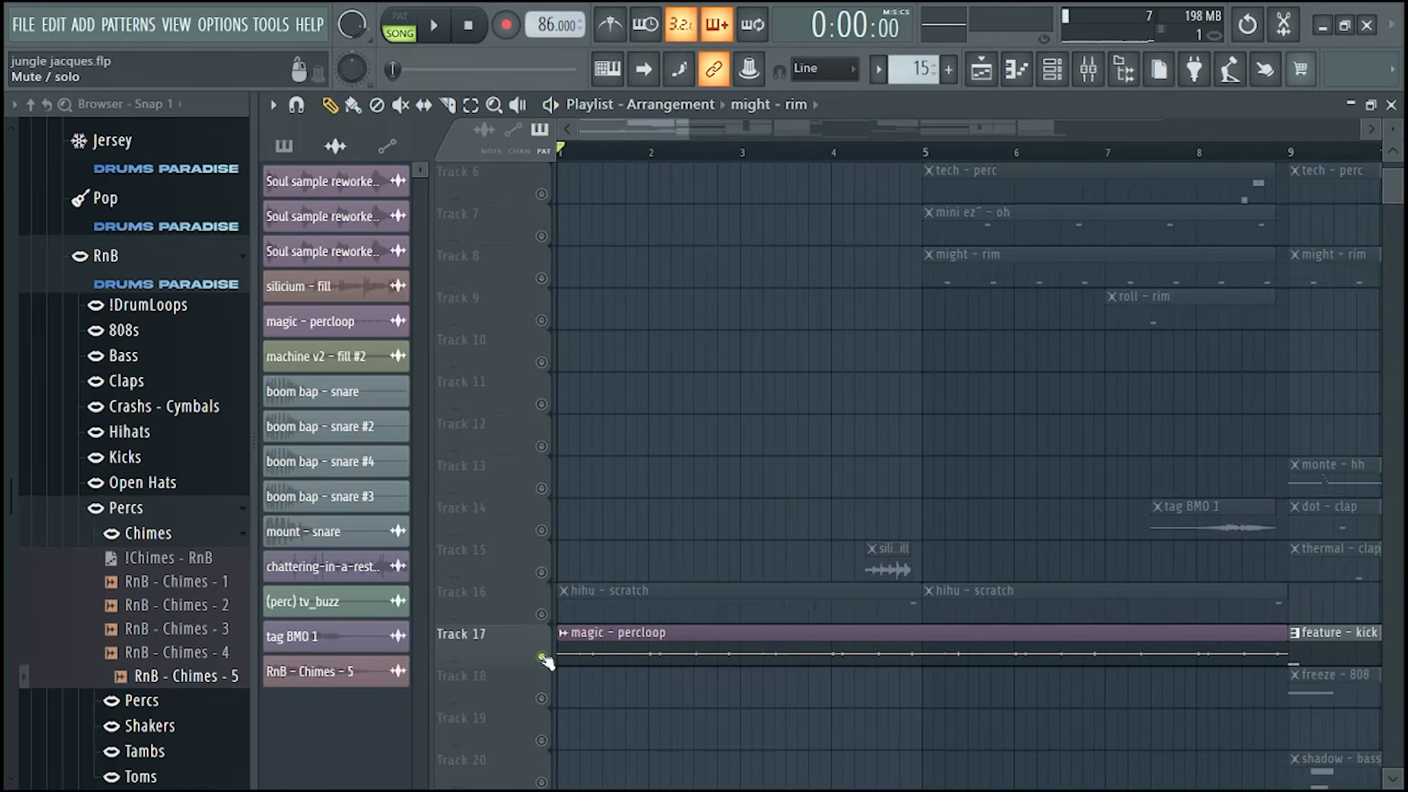
ctrl+click(541, 656)
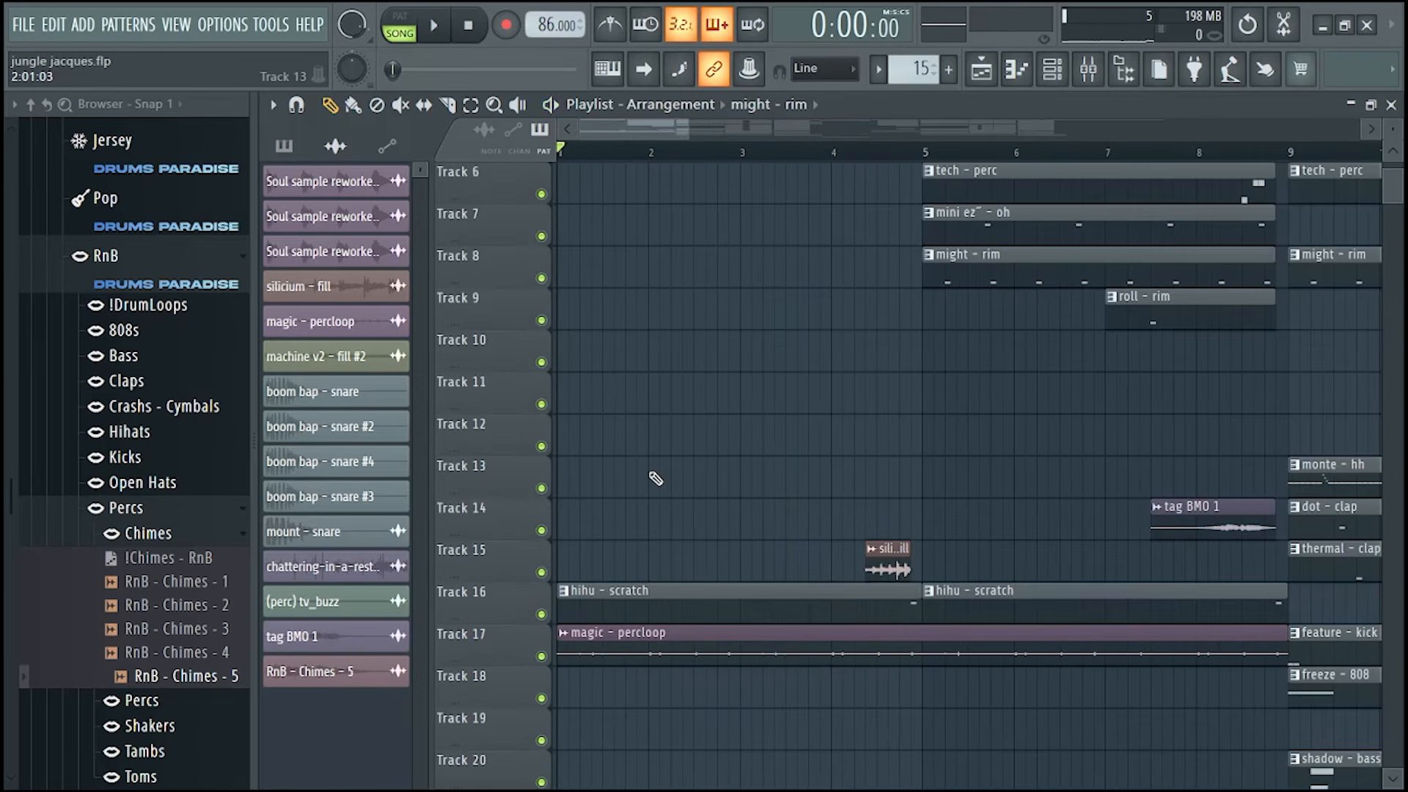
- Select the short time range after bar 2 around the snare clips on Track 21, play it, and stop playback
scroll(653, 477, up, 5)
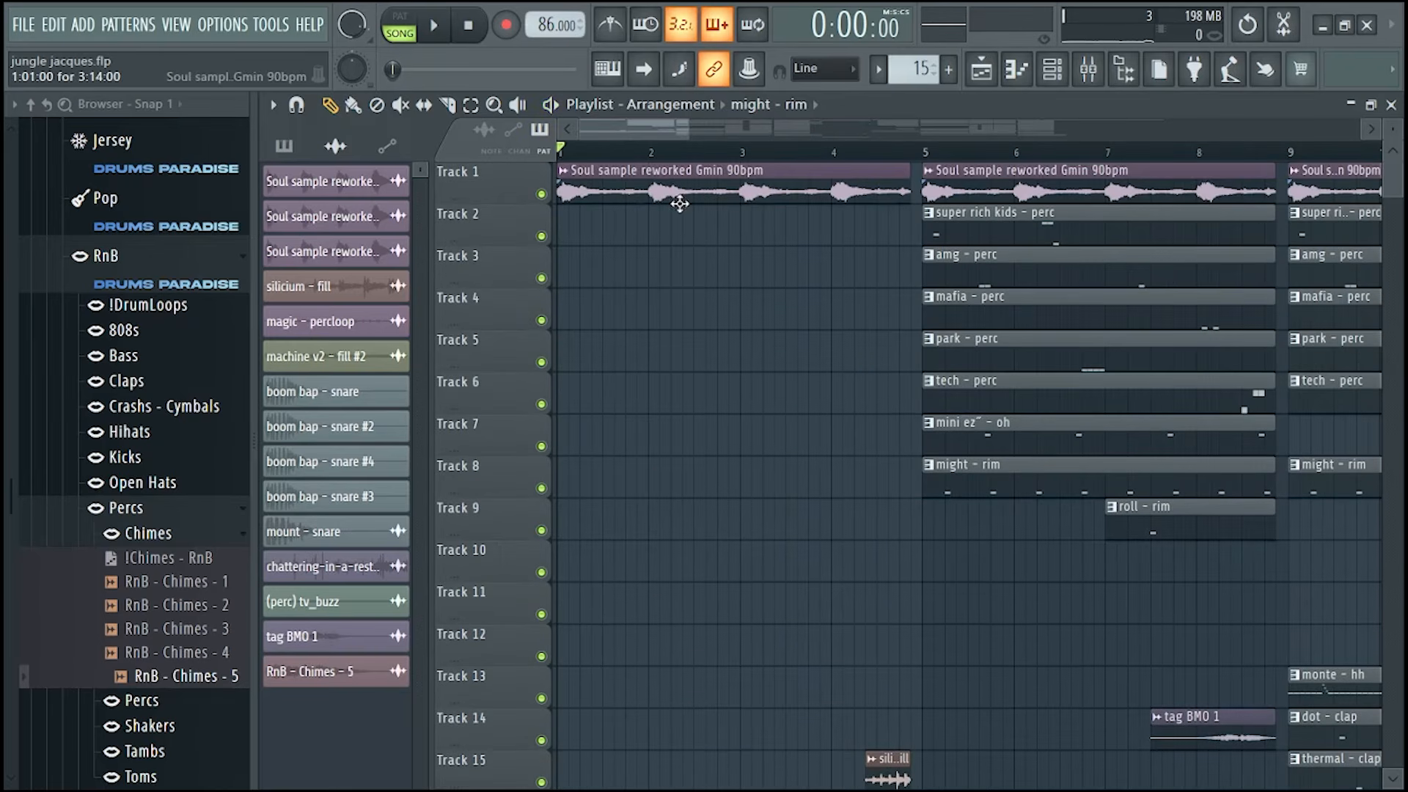
scroll(740, 308, down, 10)
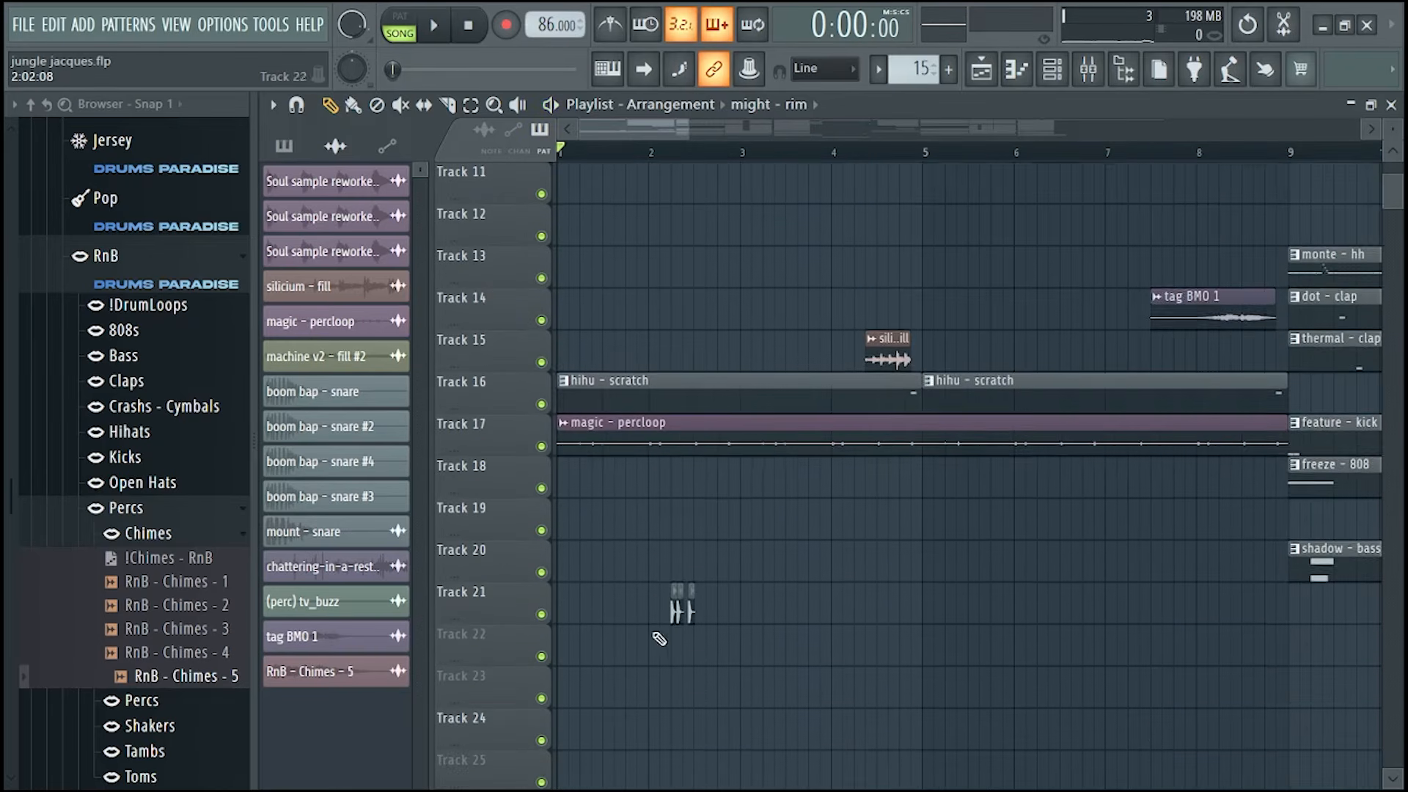
scroll(655, 639, up, 3)
drag(694, 154, 781, 176)
key(space)
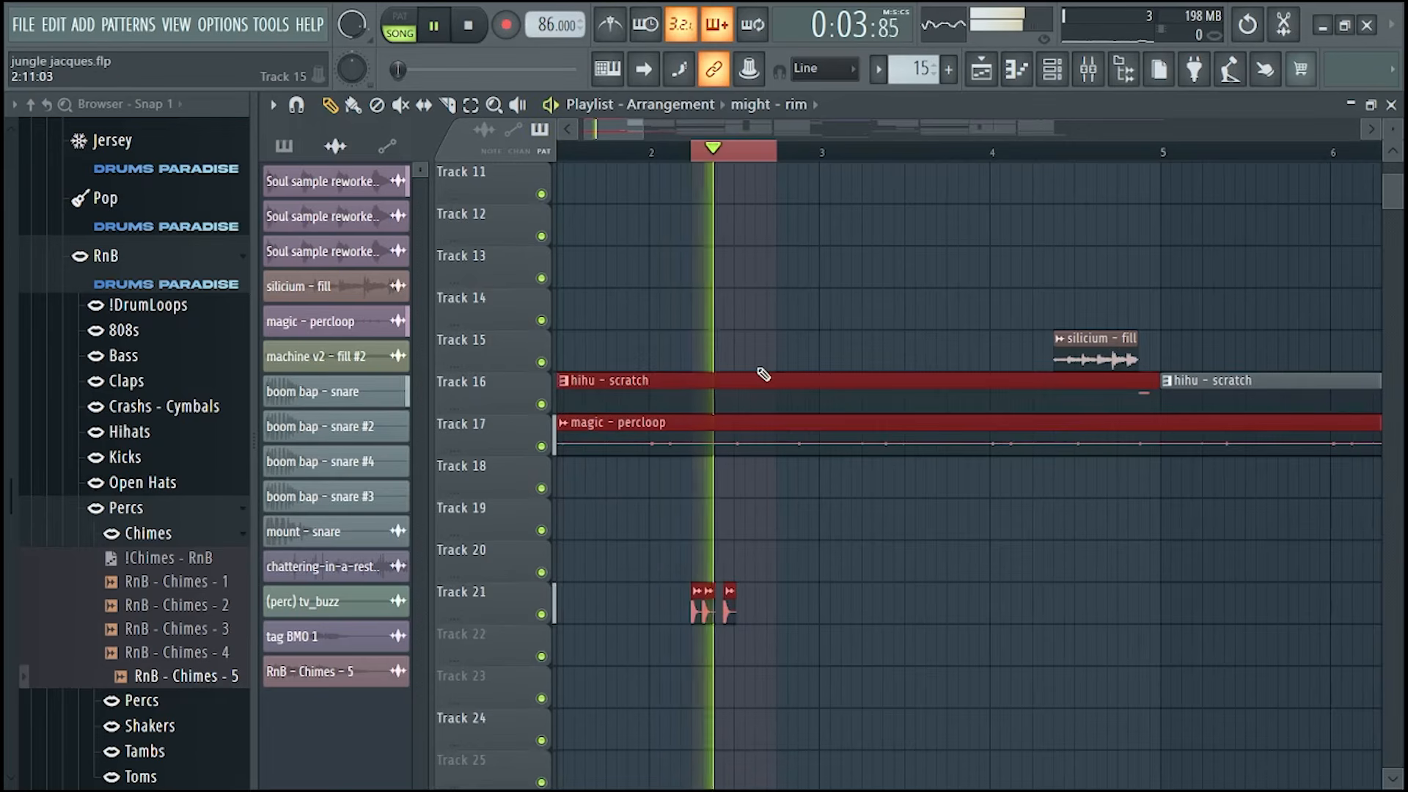
key(space)
- Solo Track 15, play the silicium - fill clip from just before its start ahead of bar 5, and stop playback
scroll(777, 374, down, 3)
scroll(794, 372, up, 2)
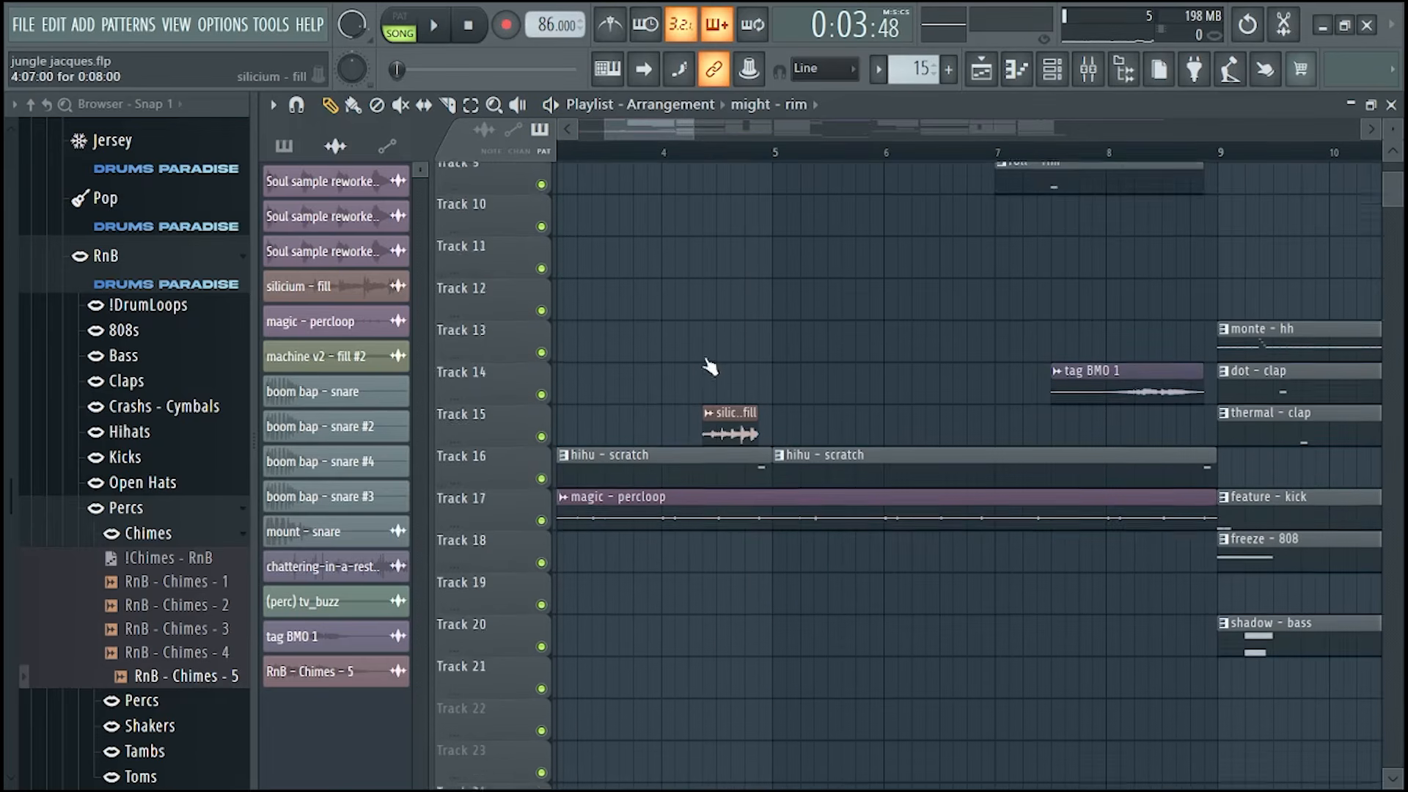
ctrl+click(542, 446)
click(690, 153)
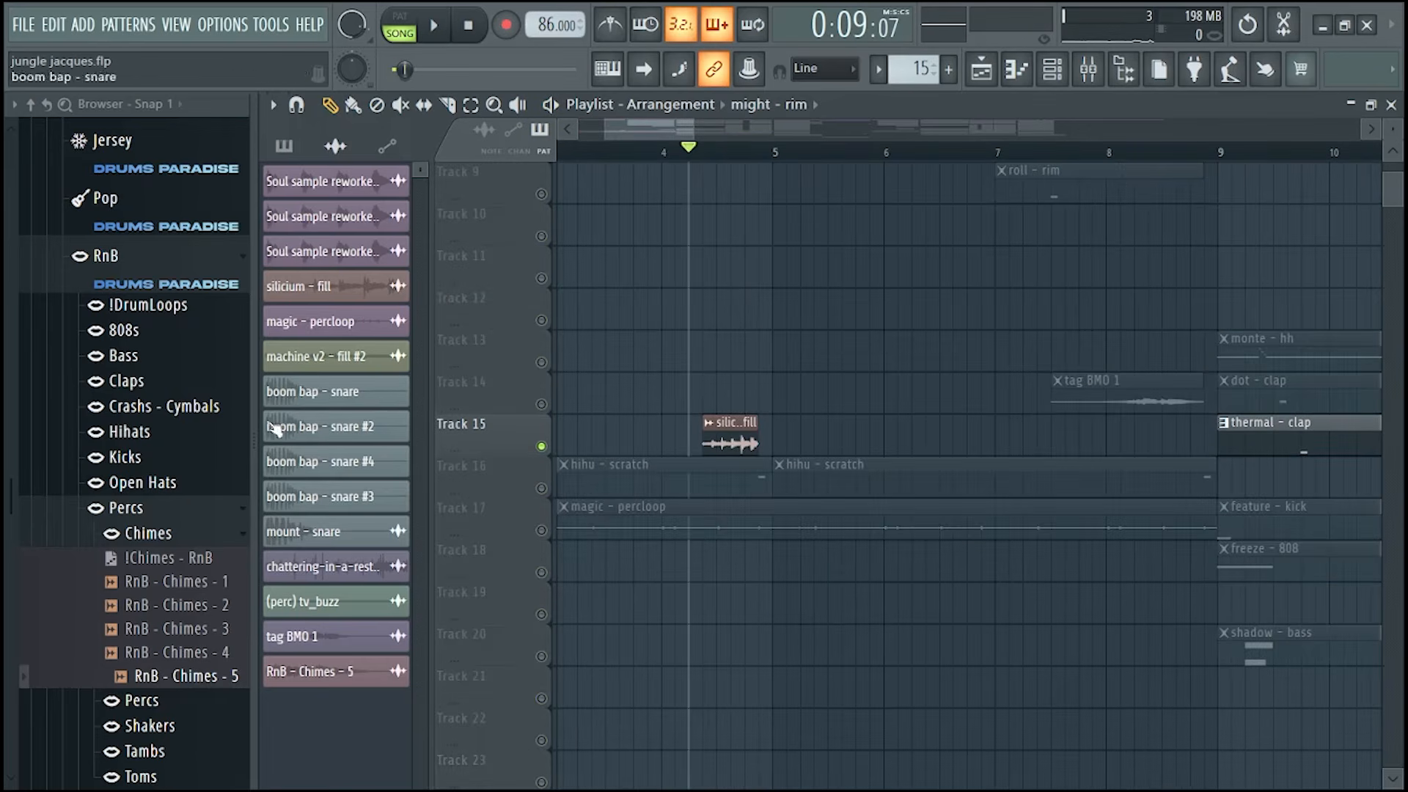
click(173, 525)
scroll(184, 476, up, 15)
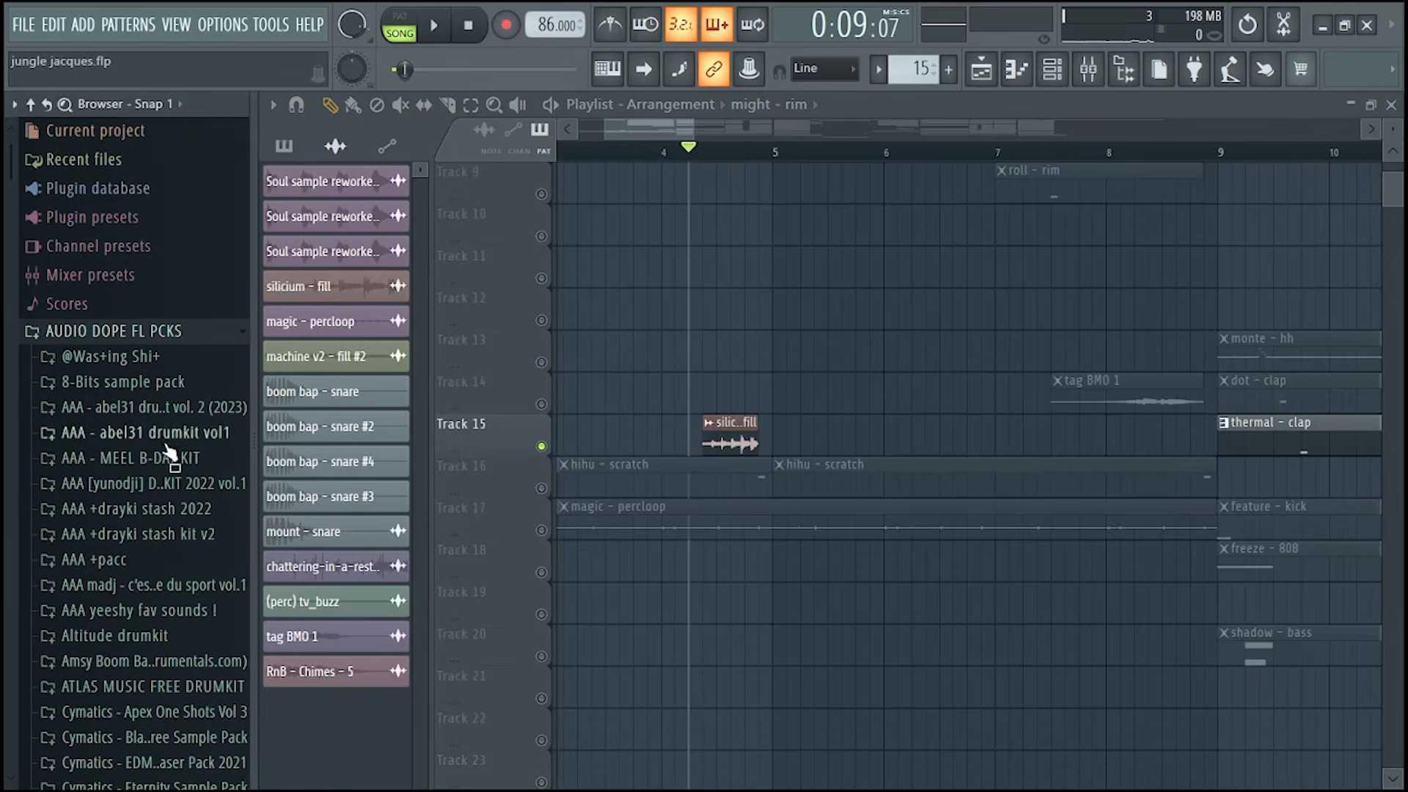
key(space)
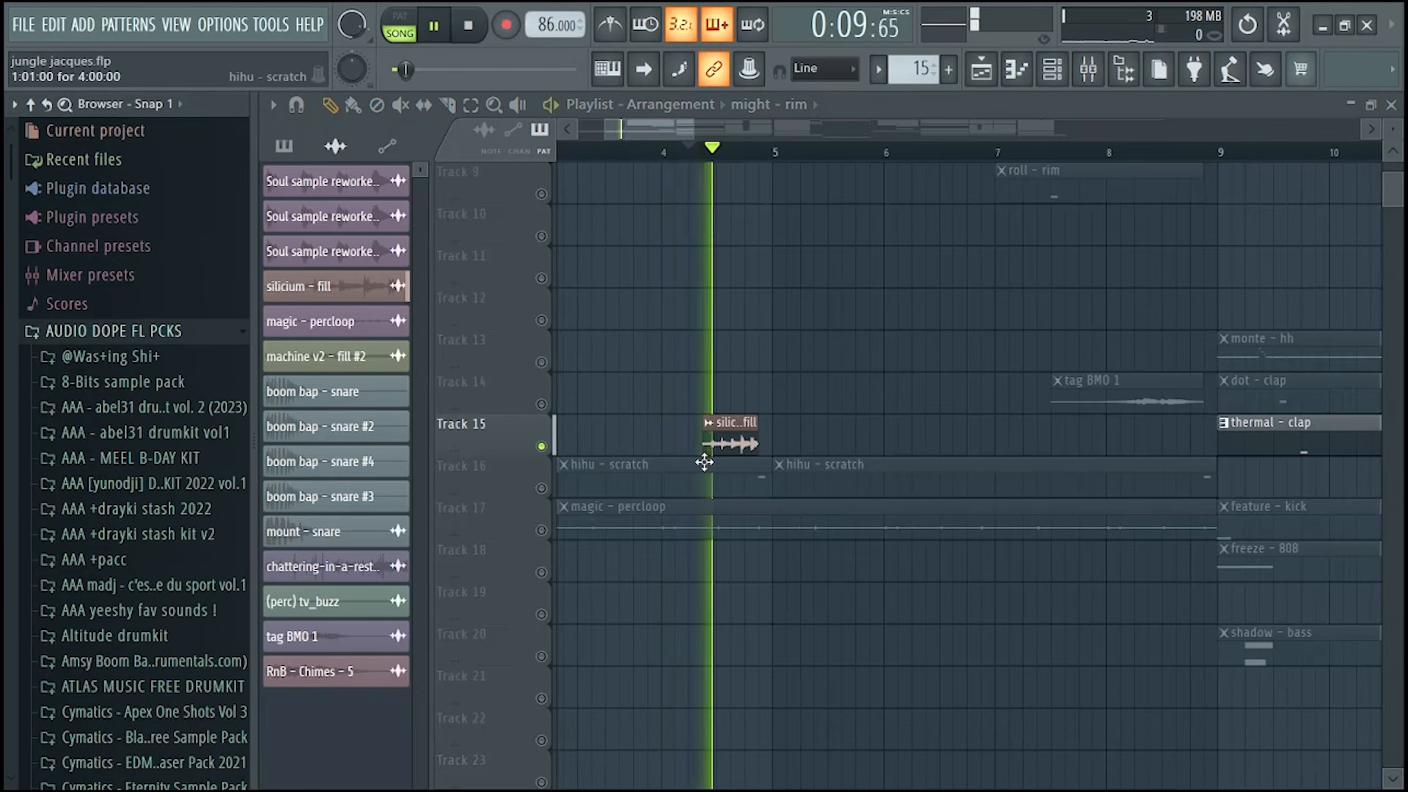
key(space)
- Take Track 15 out of solo and return to the upper tracks of the arrangement
scroll(669, 399, down, 2)
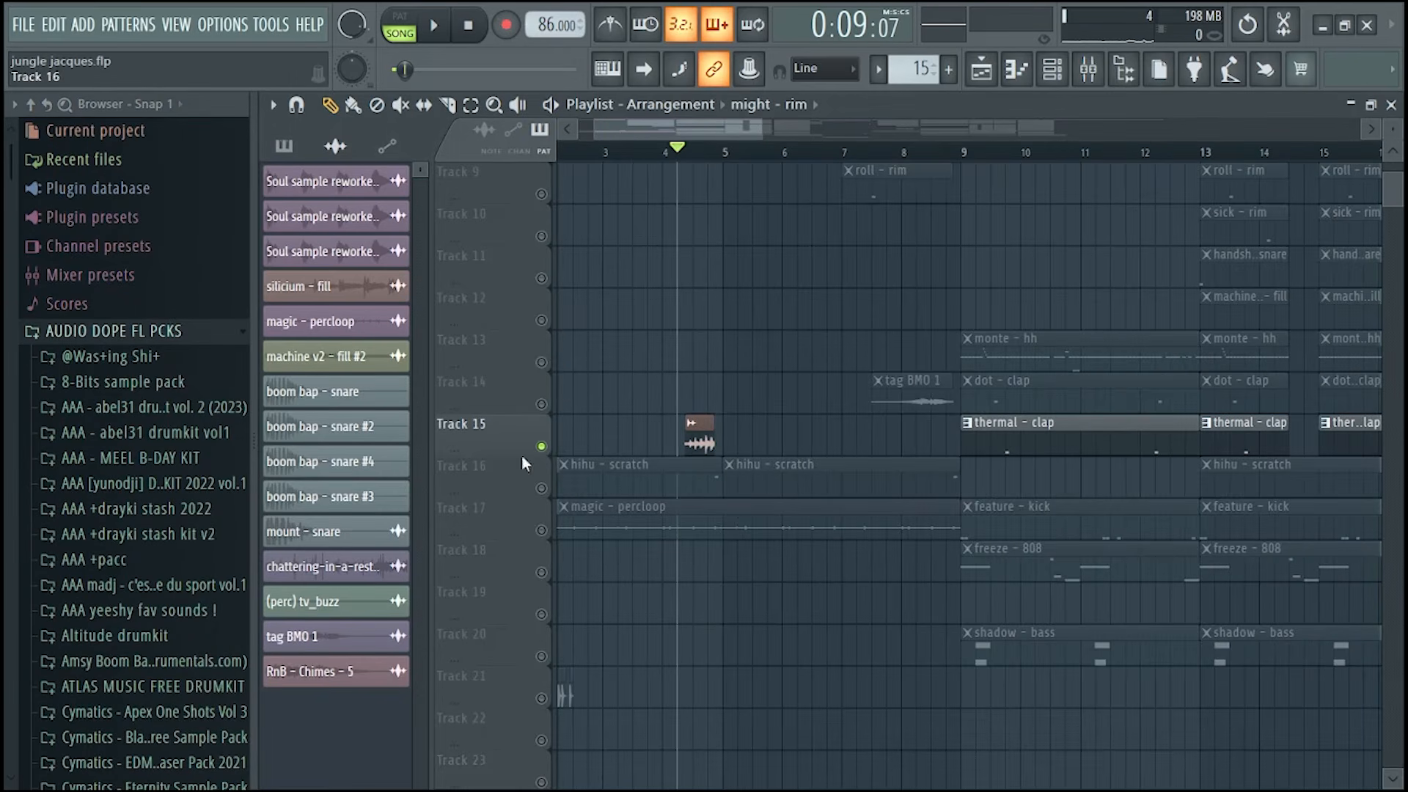
ctrl+click(541, 445)
scroll(604, 460, up, 5)
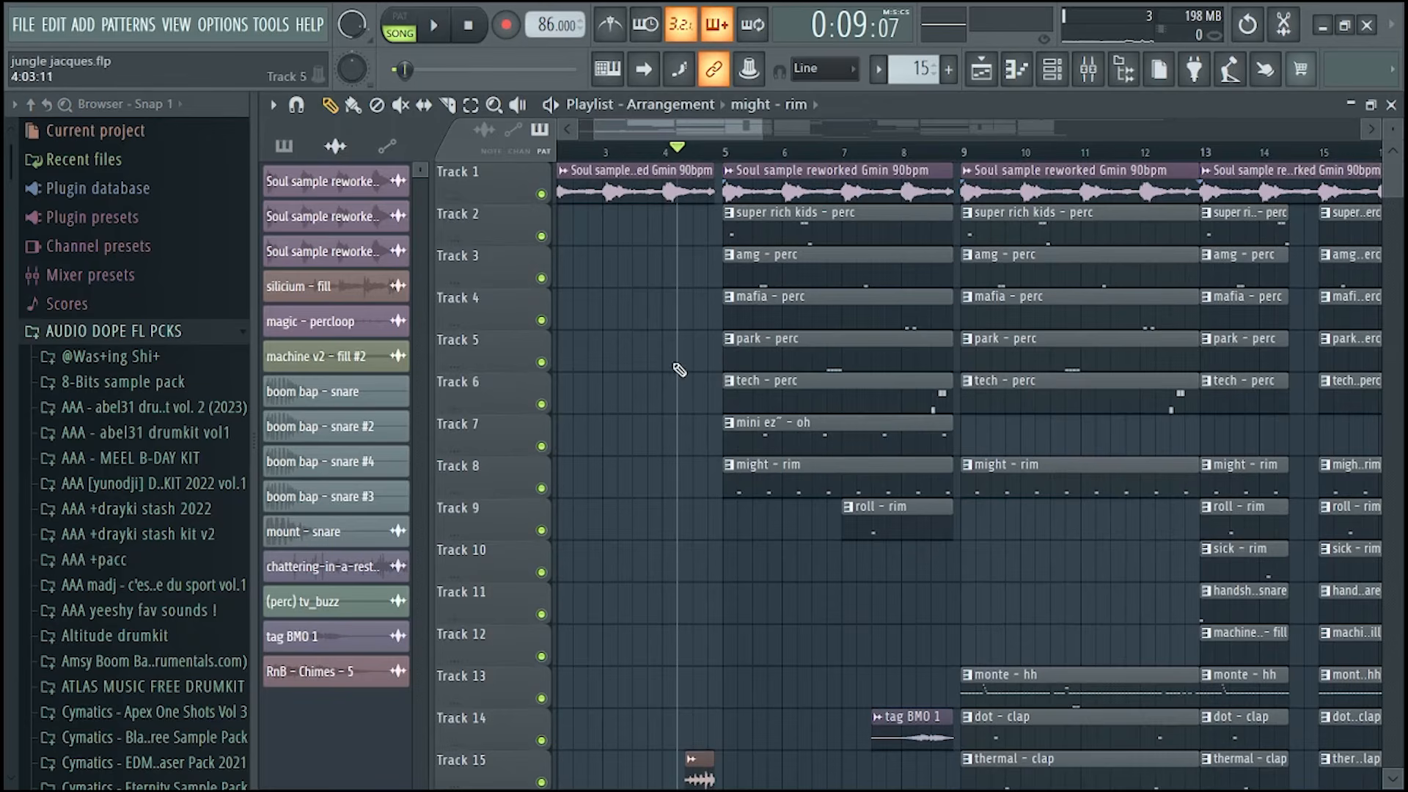
- Open the settings of the tag BMO 1 clip on Track 14 ahead of bar 9, and close them
scroll(696, 475, down, 2)
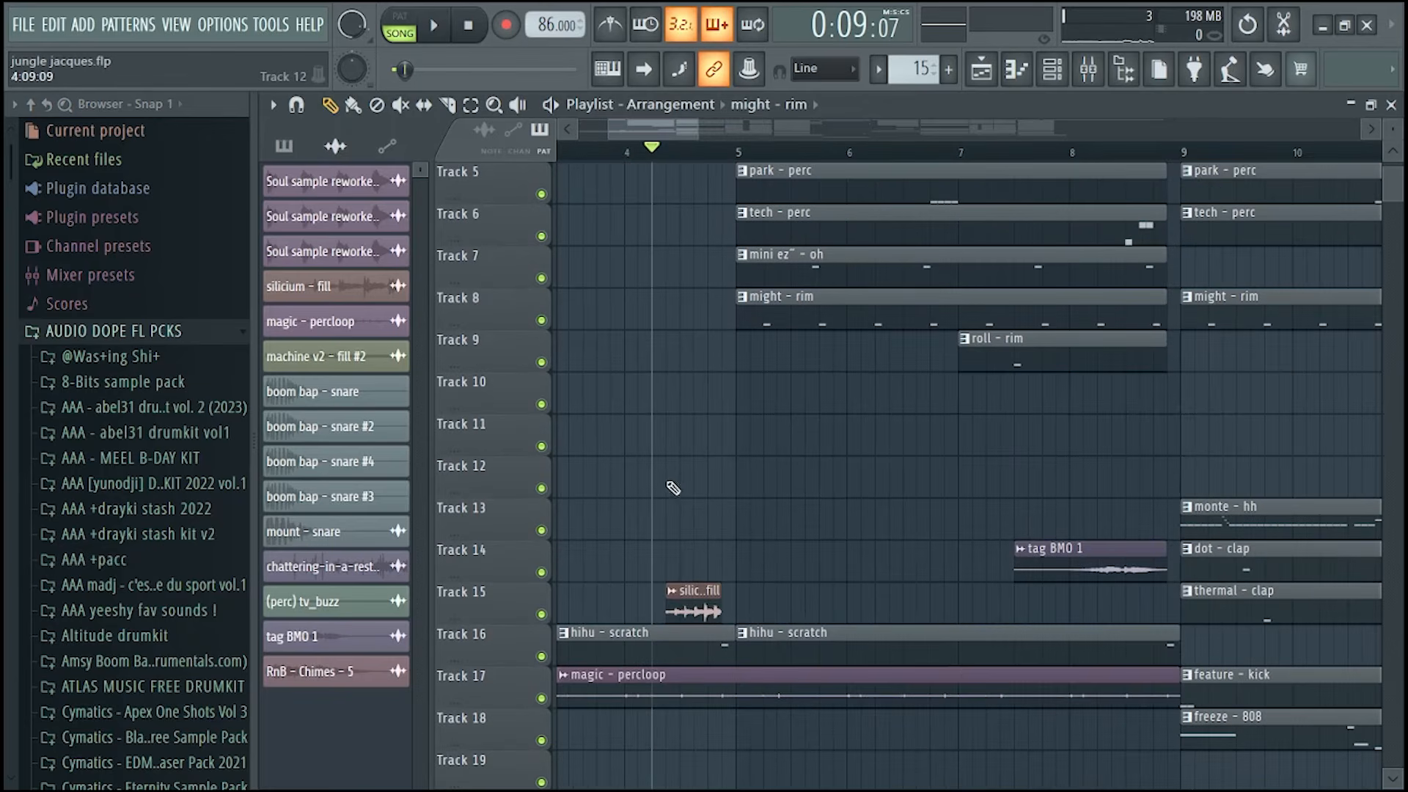
scroll(1015, 577, up, 2)
double_click(733, 548)
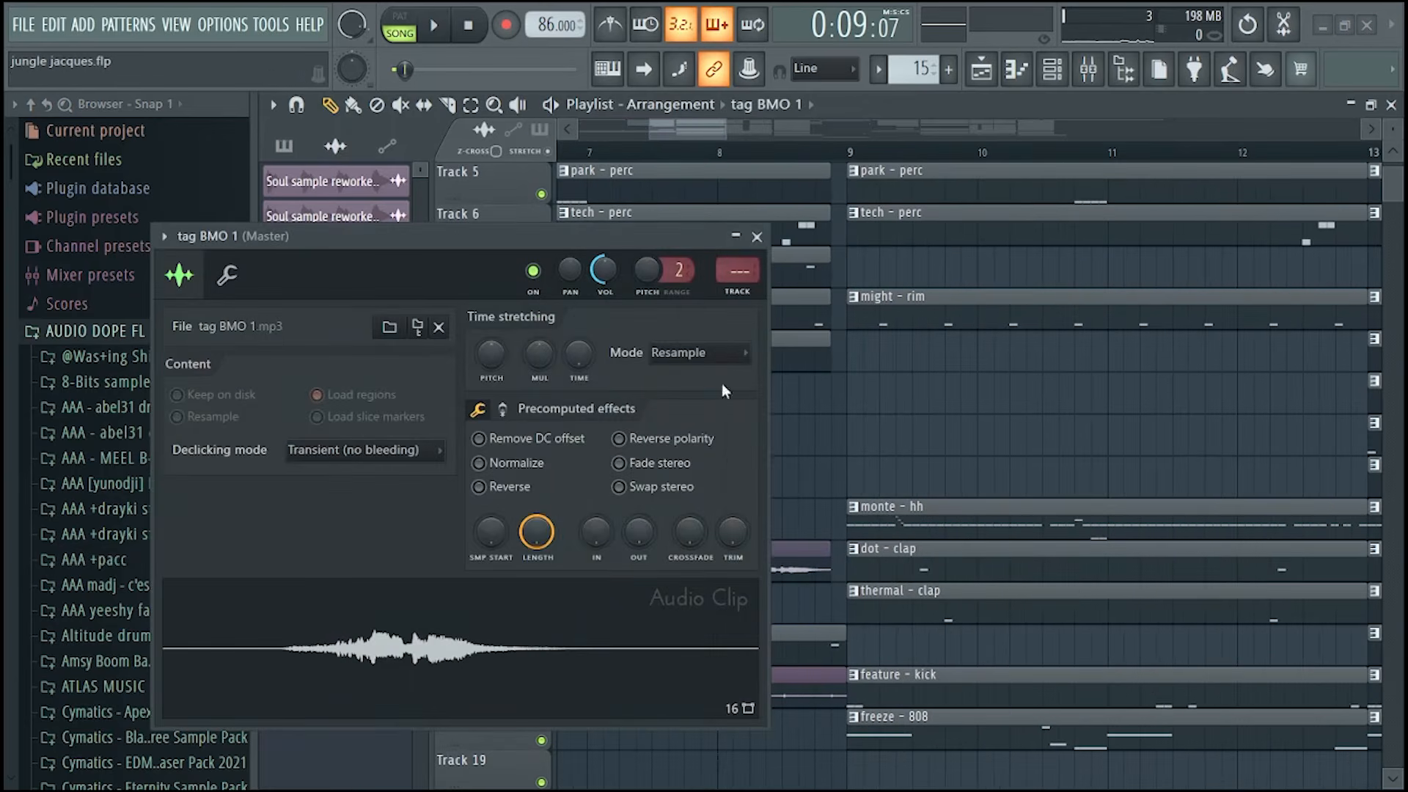
click(758, 237)
- Open the settings of the chattering-in-a-restaurant-6718 clip on Track 24 at bar 21, and close them
scroll(629, 455, down, 3)
scroll(733, 586, down, 4)
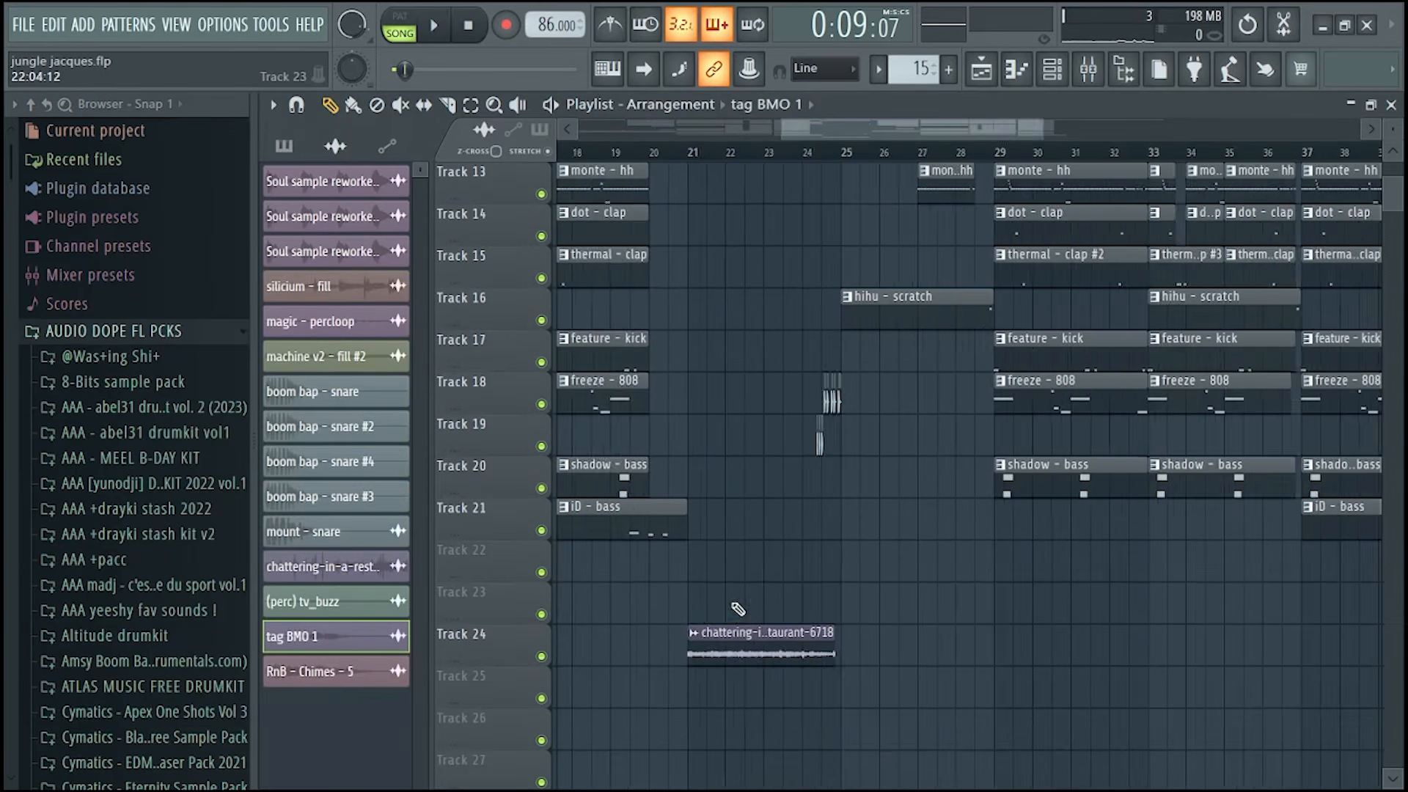
scroll(708, 638, up, 2)
scroll(689, 652, up, 2)
double_click(697, 651)
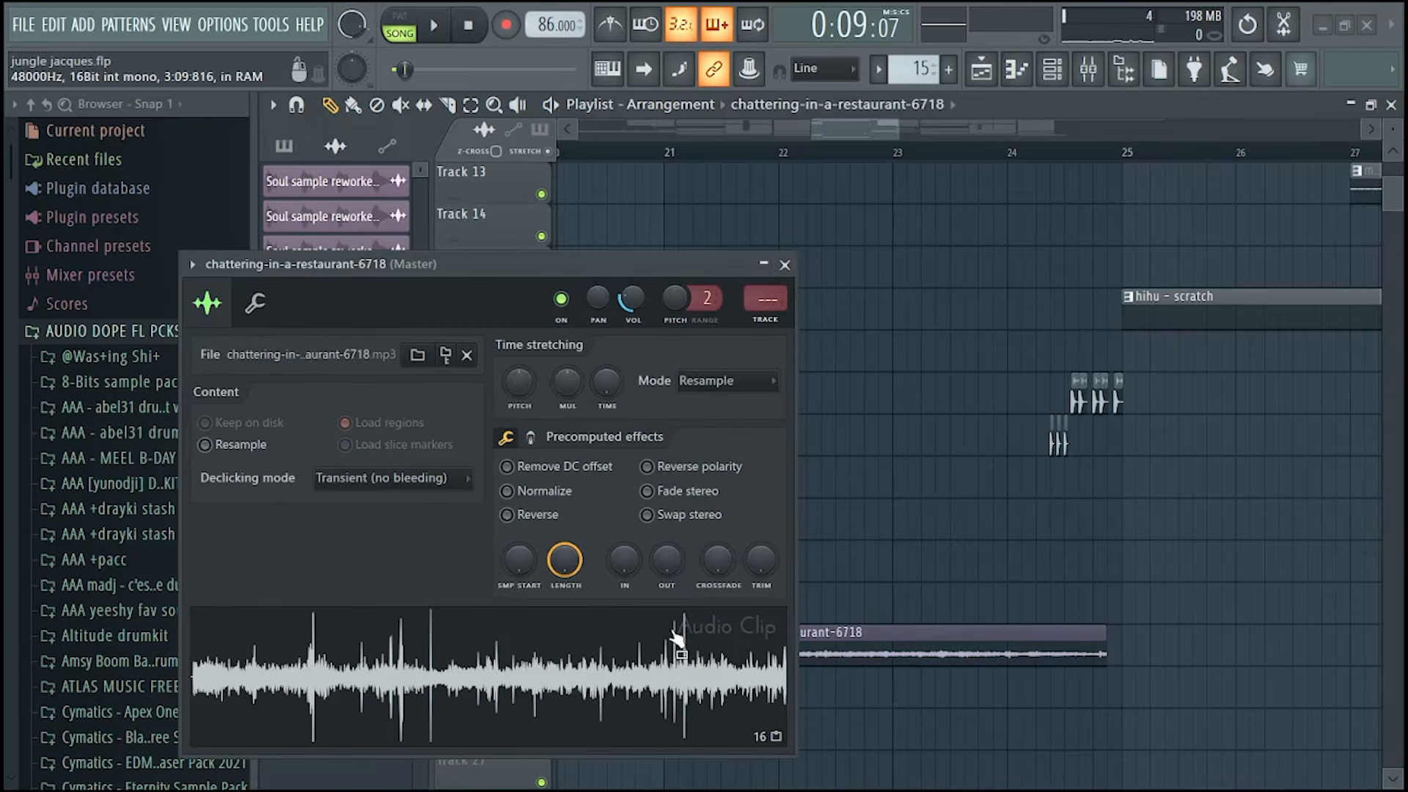
click(784, 264)
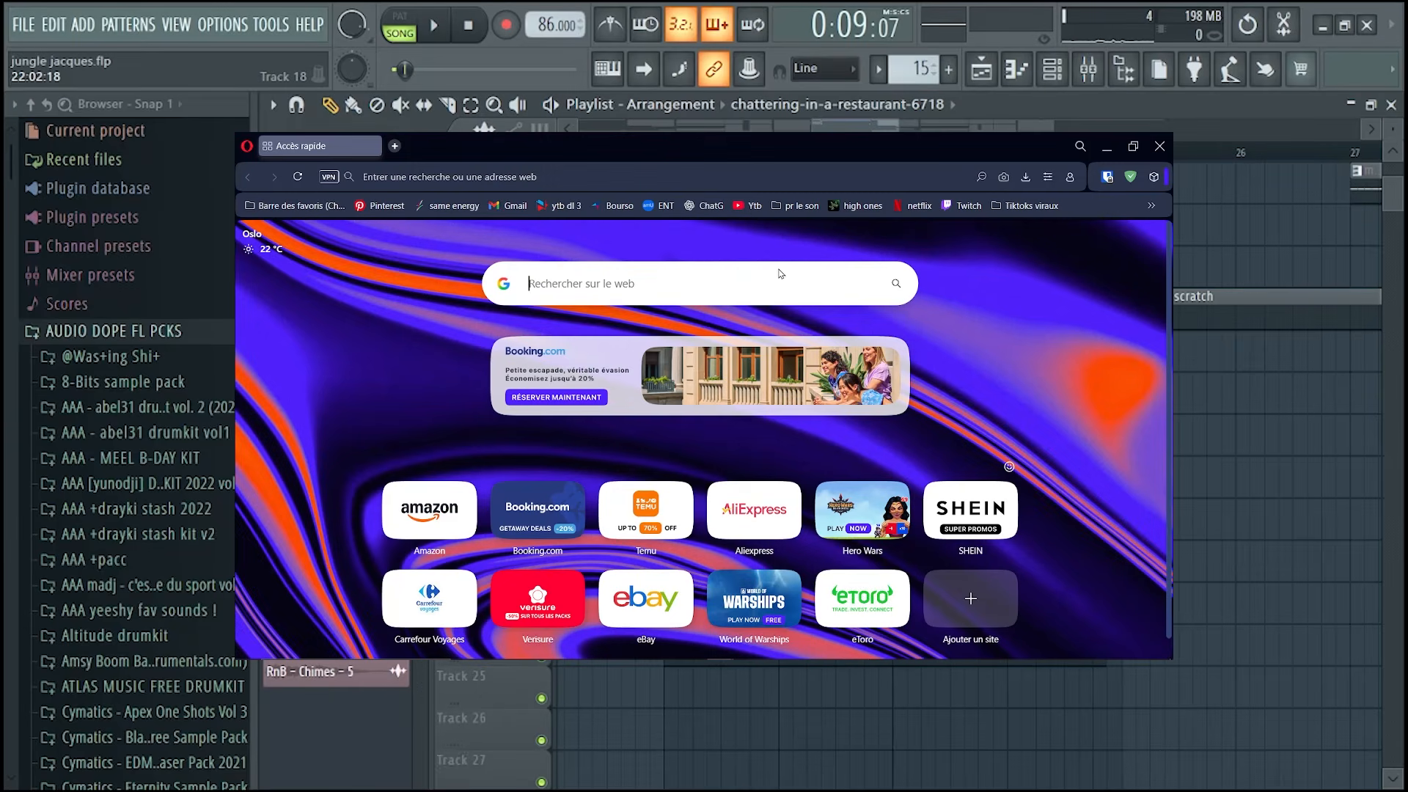
- Switch to the Opera browser, search the web for pixabay and open the site's sound effects section
text(ixabay)
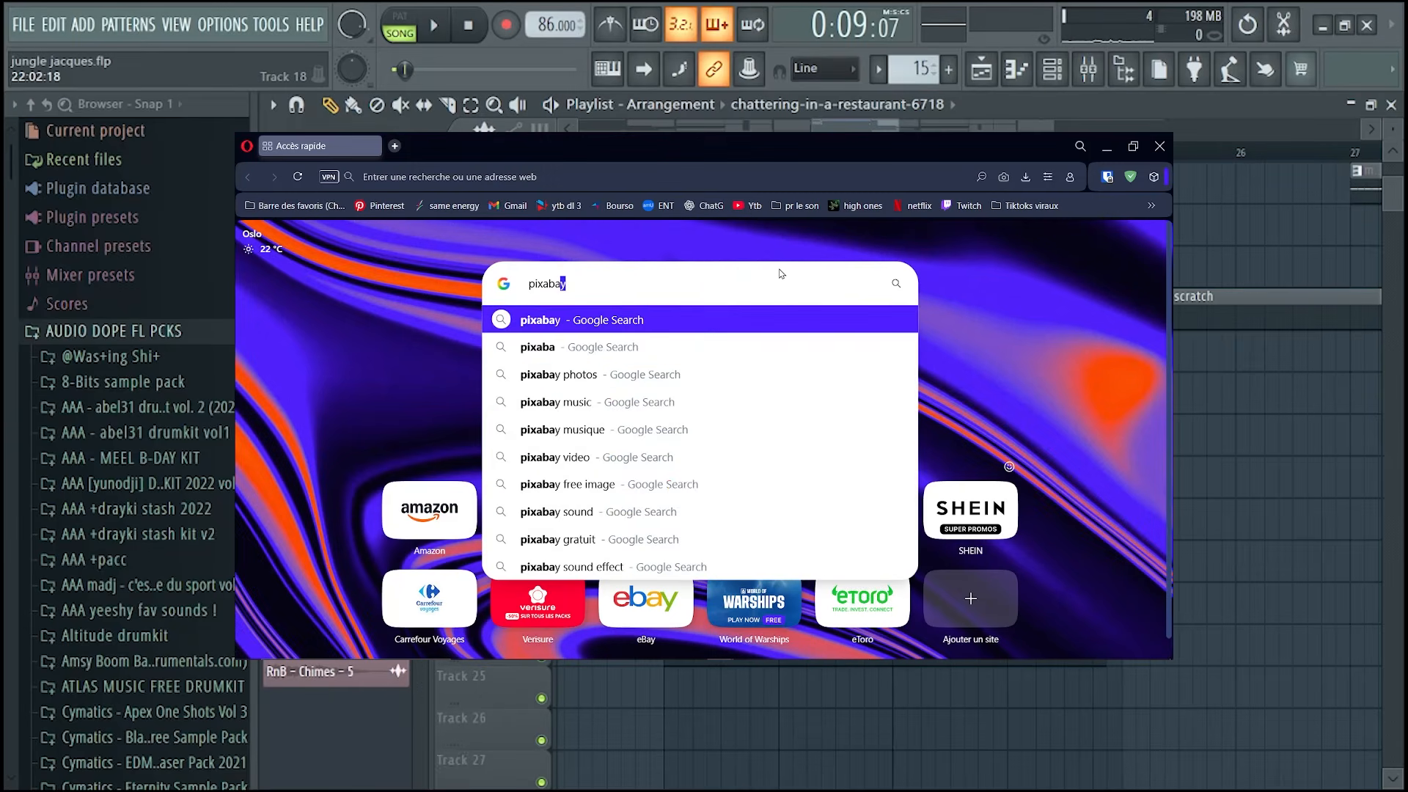
key(Return)
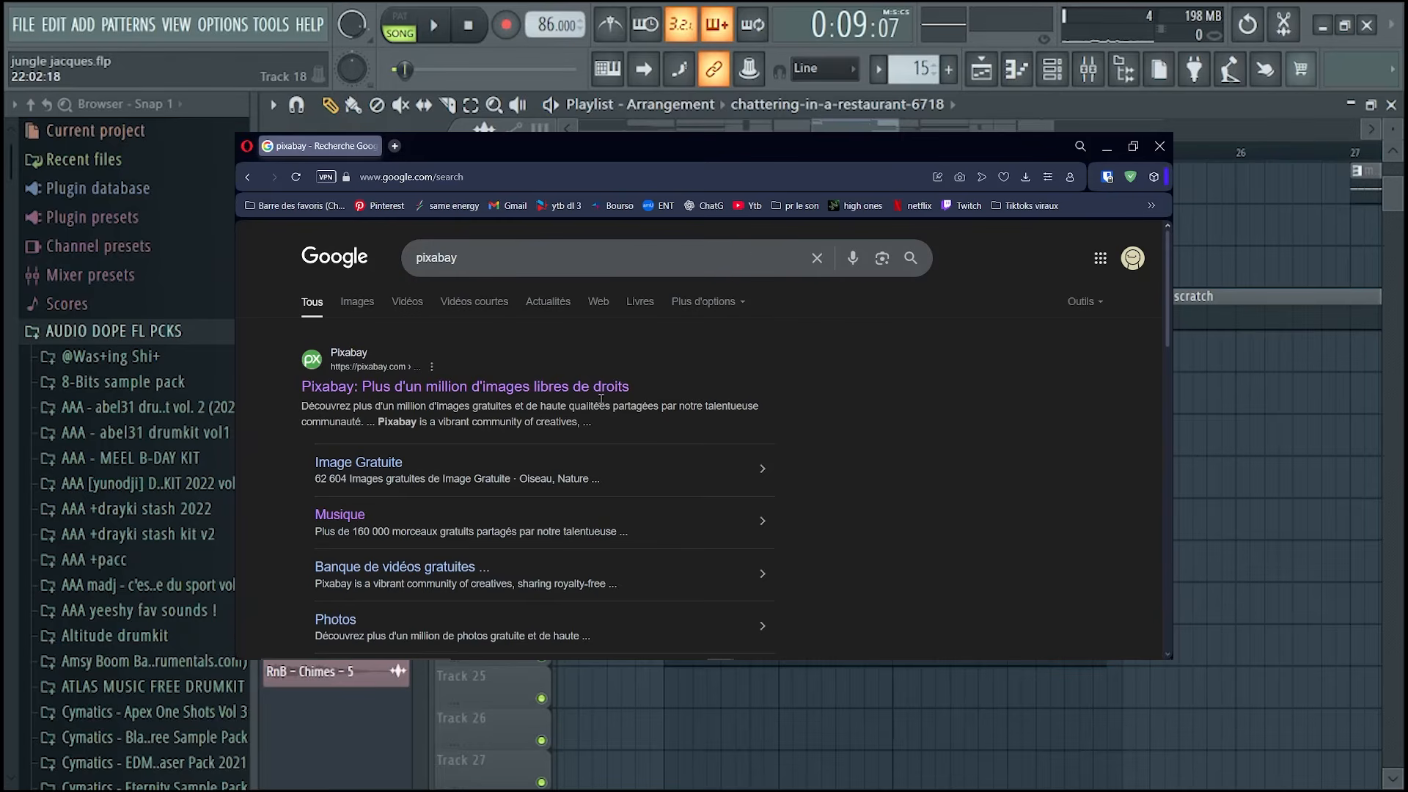
click(598, 387)
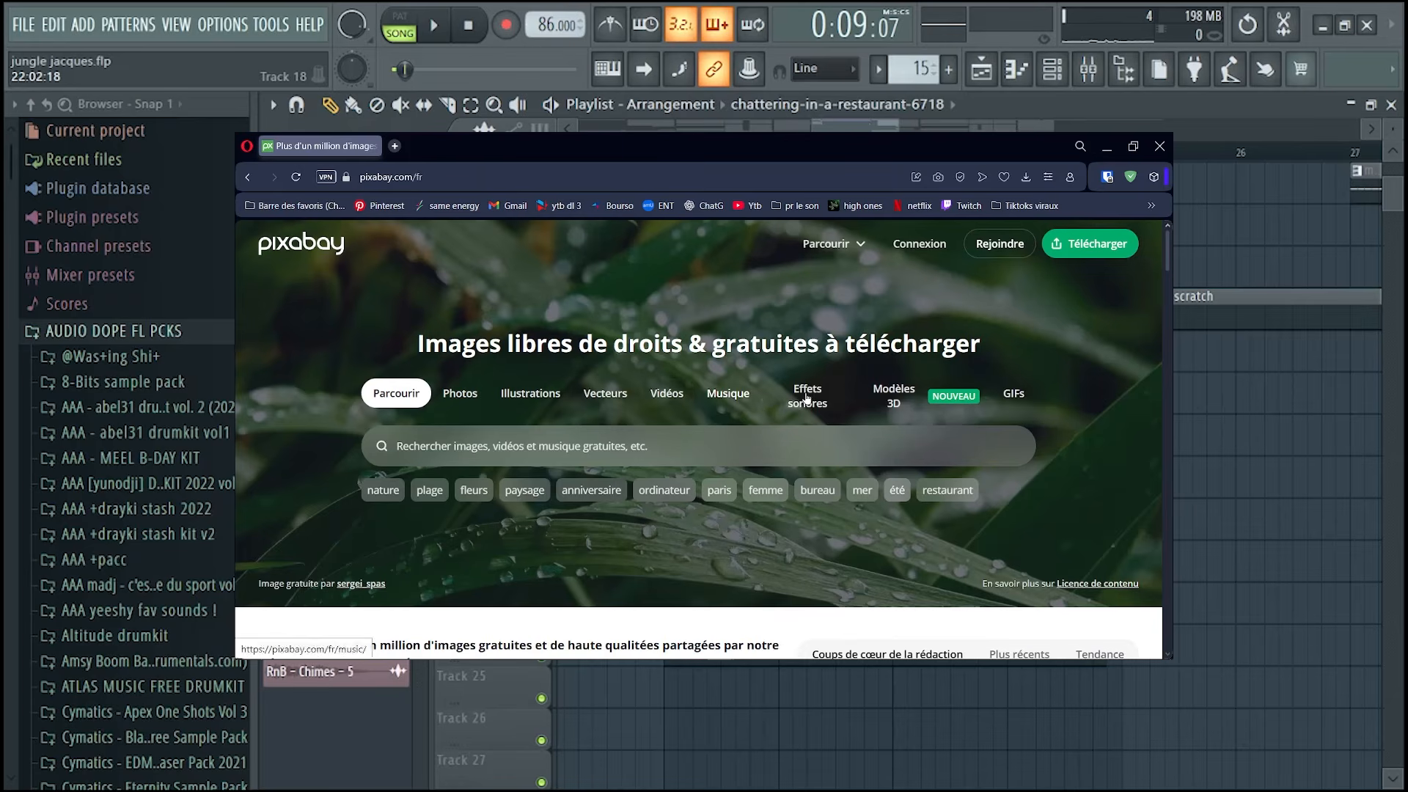
click(807, 398)
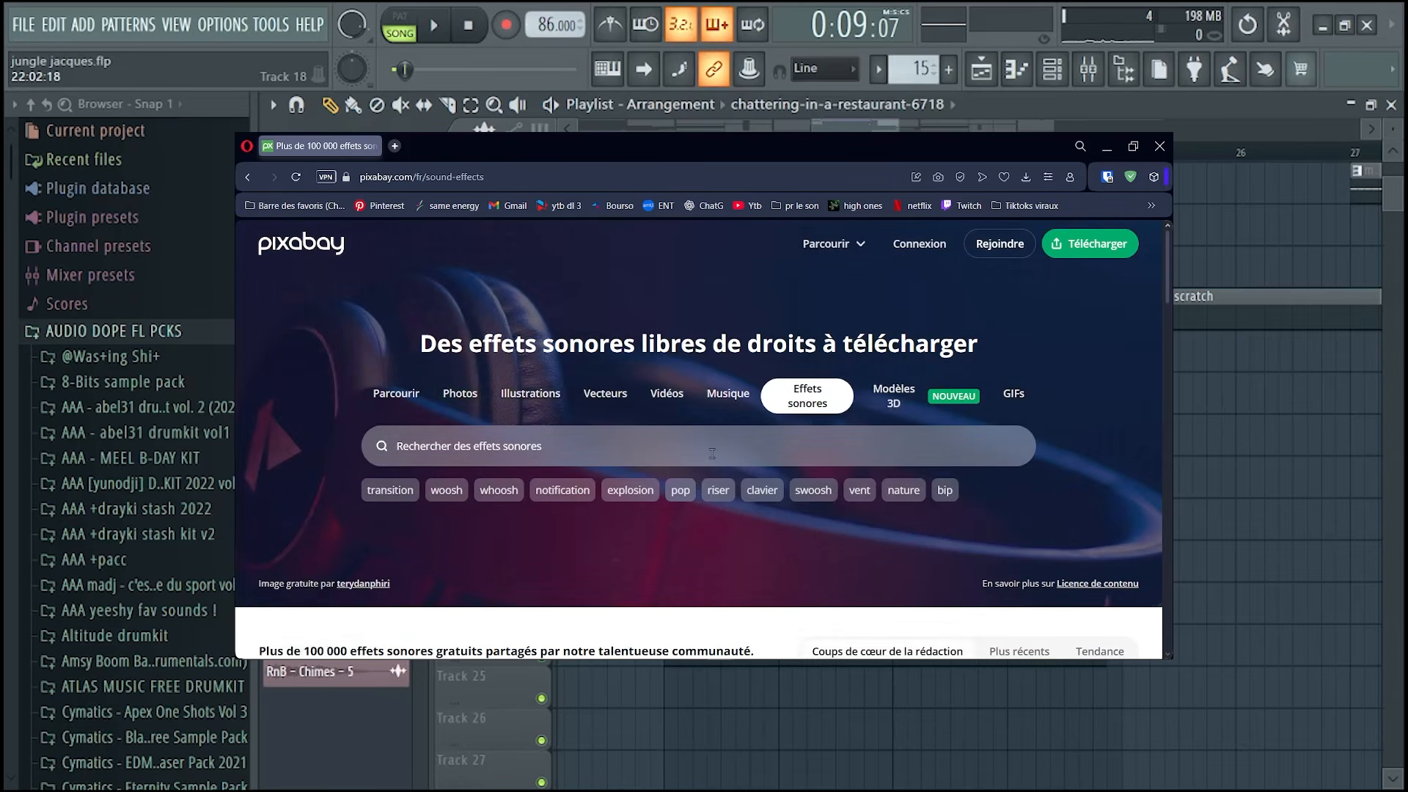
- Browse the Pixabay sound effects list down to the option for discovering more
scroll(712, 453, down, 8)
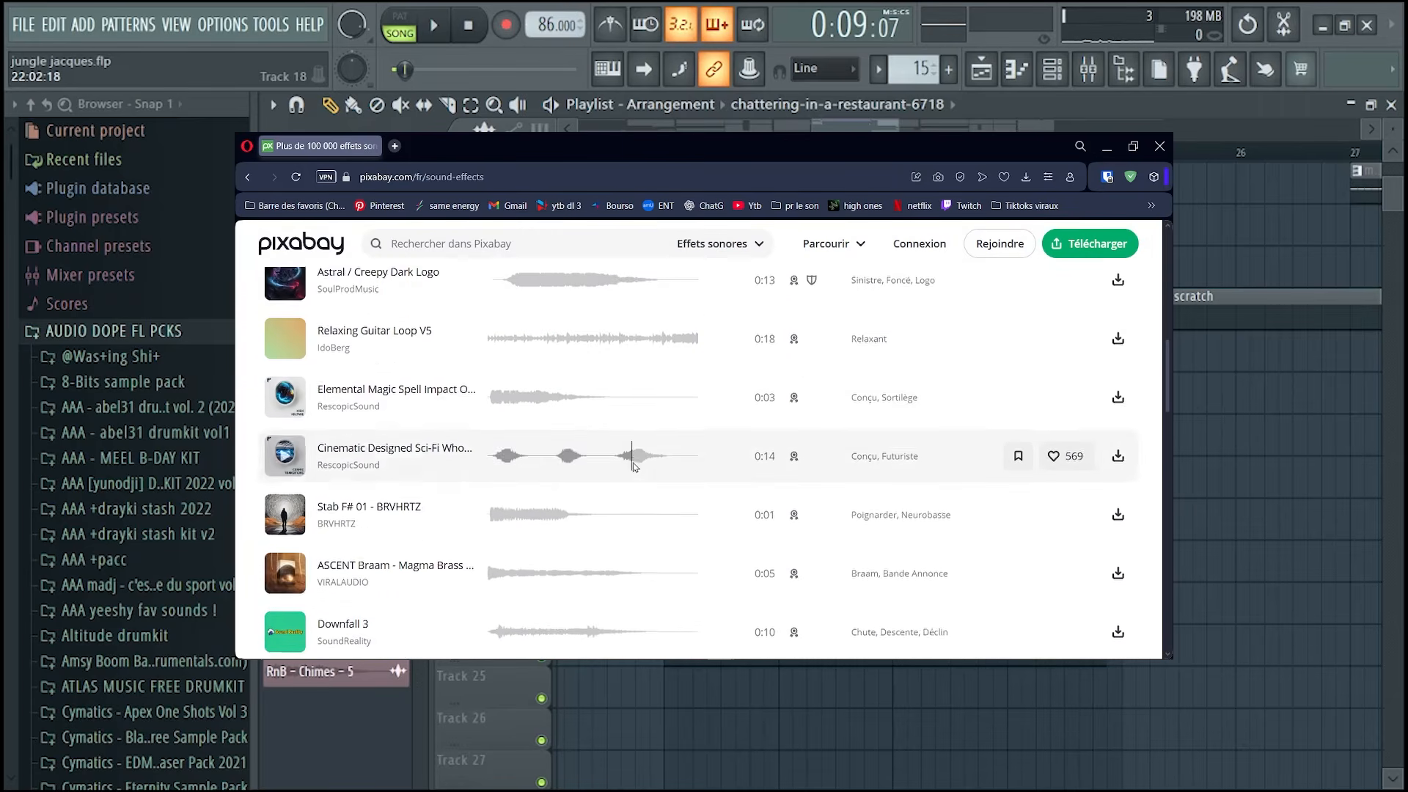
scroll(634, 464, down, 5)
scroll(634, 463, up, 4)
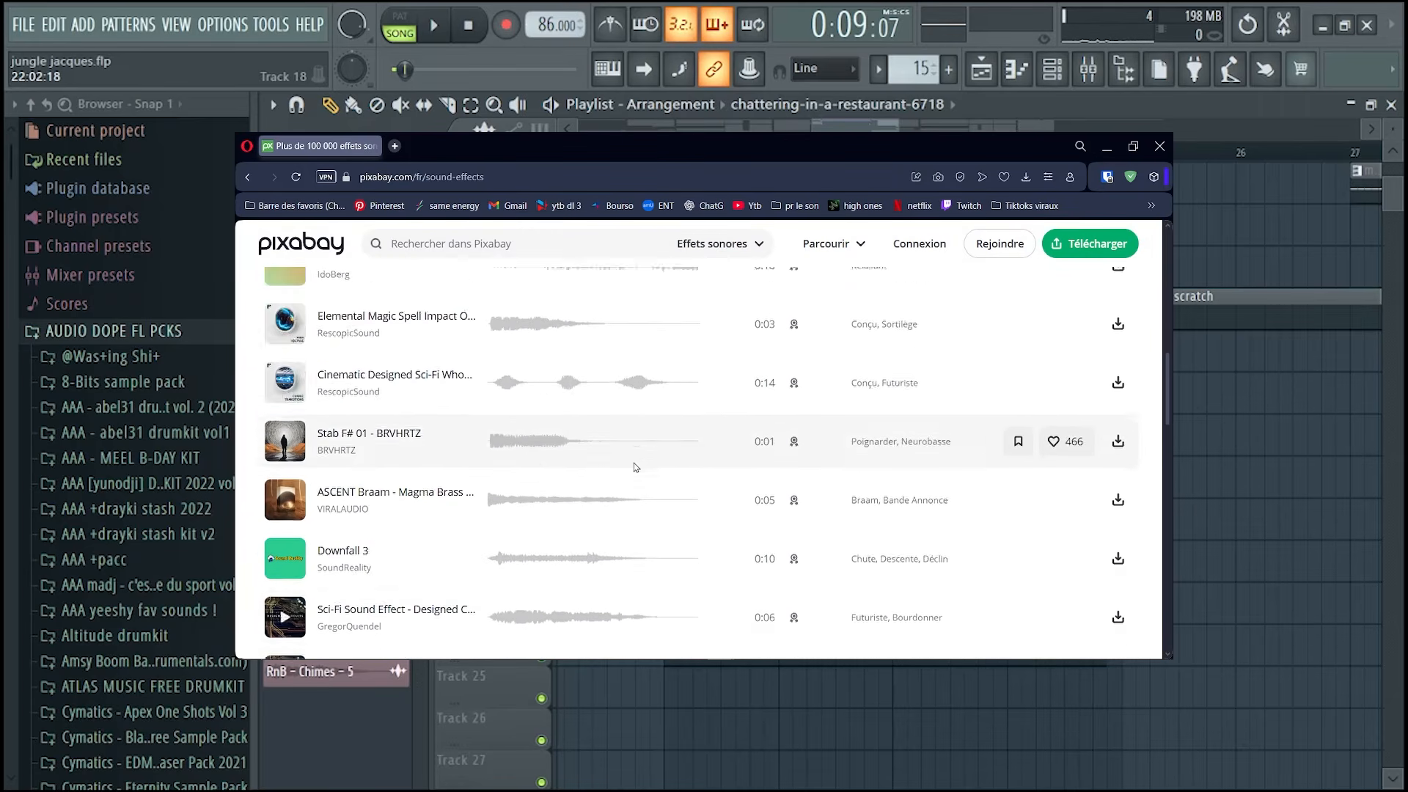
scroll(633, 464, down, 6)
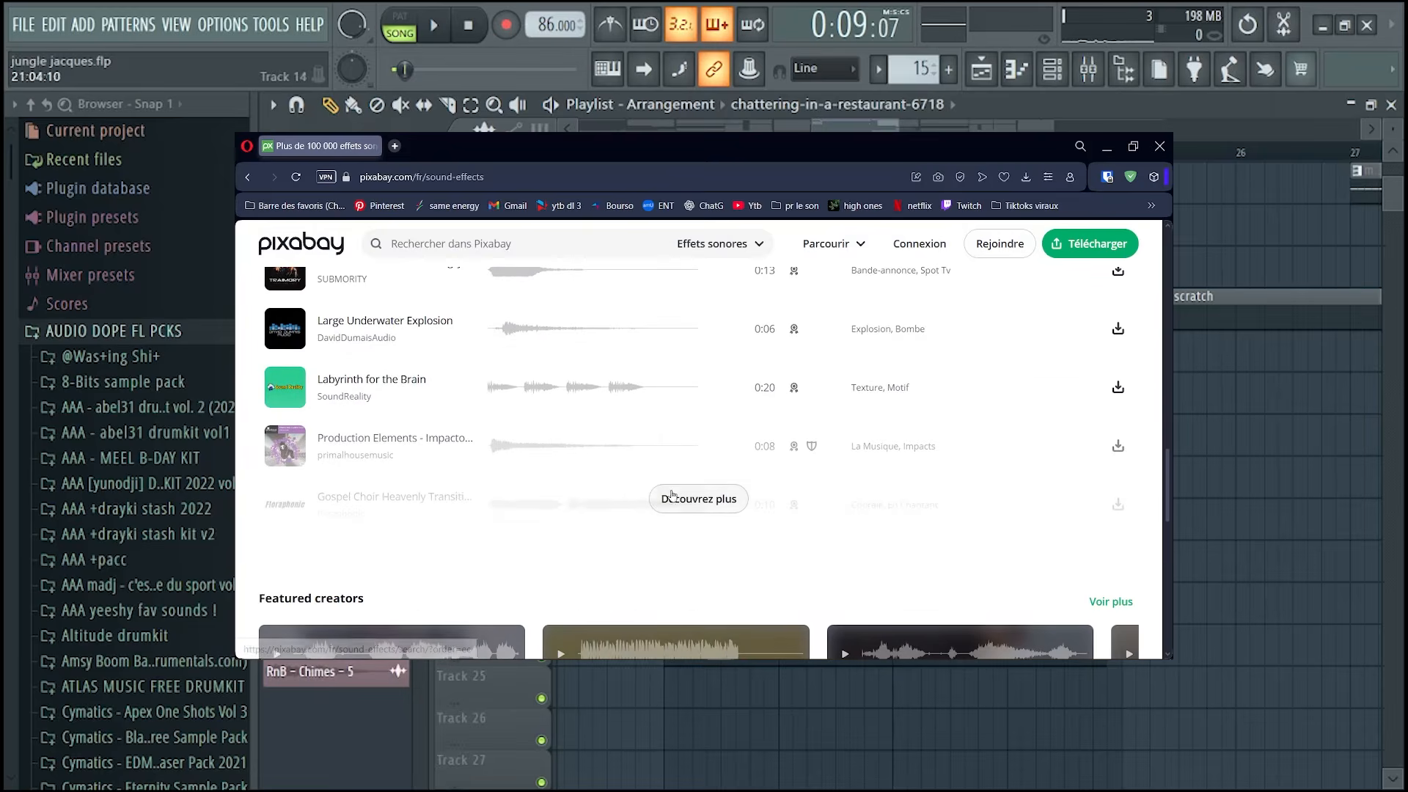
click(672, 496)
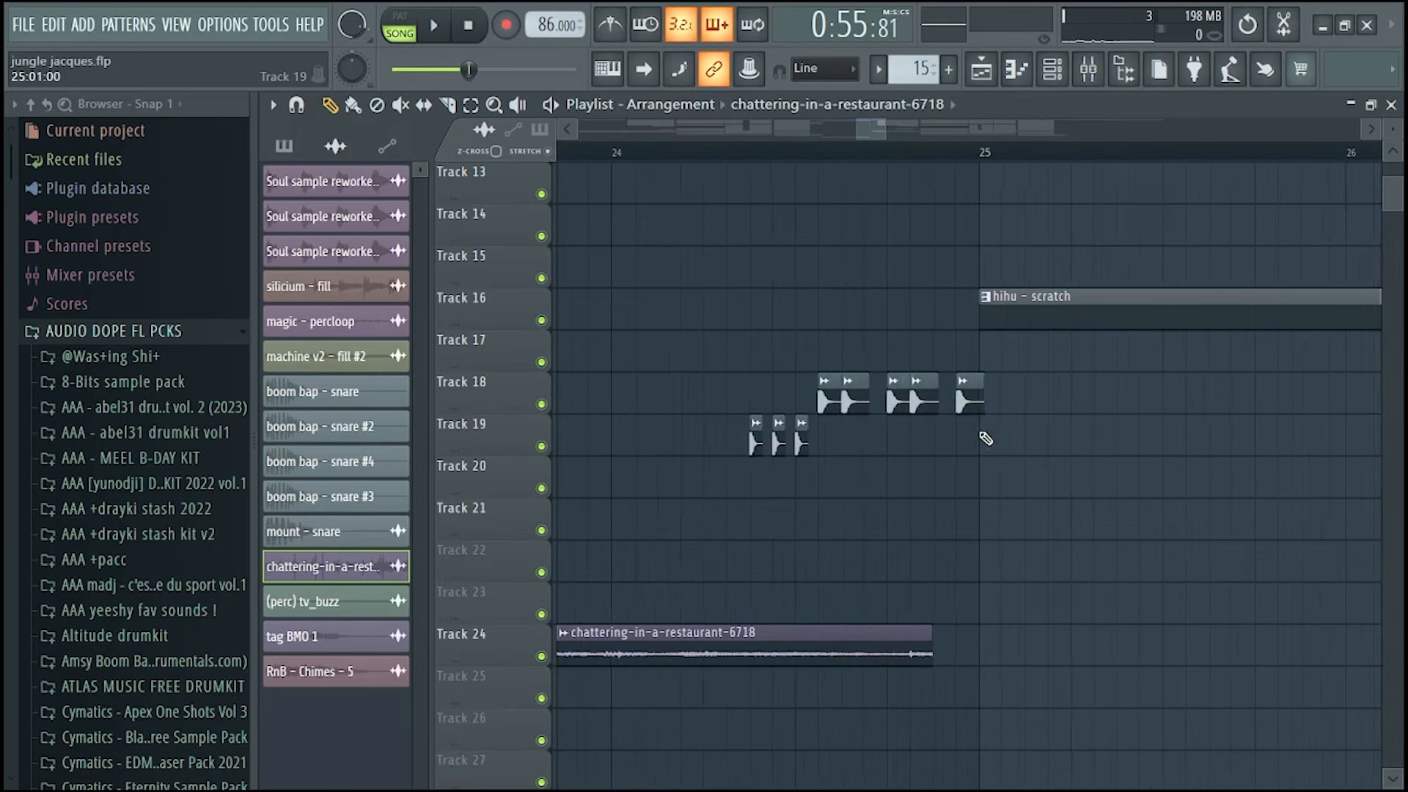
- Back in FL Studio, play the break from bar 21, where the restaurant chatter clip starts on Track 24
scroll(985, 438, down, 6)
scroll(864, 416, up, 2)
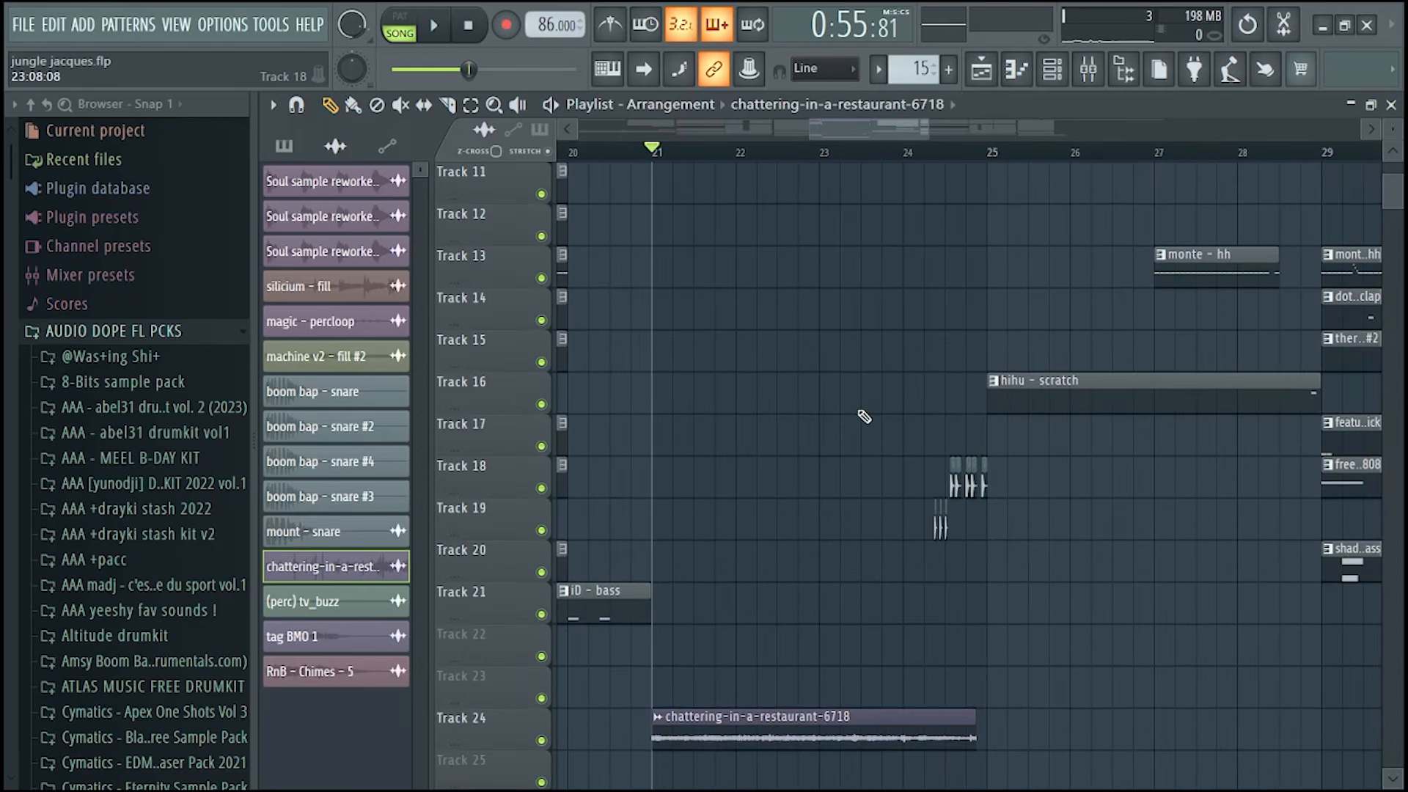
scroll(865, 412, up, 1)
scroll(864, 411, down, 4)
key(space)
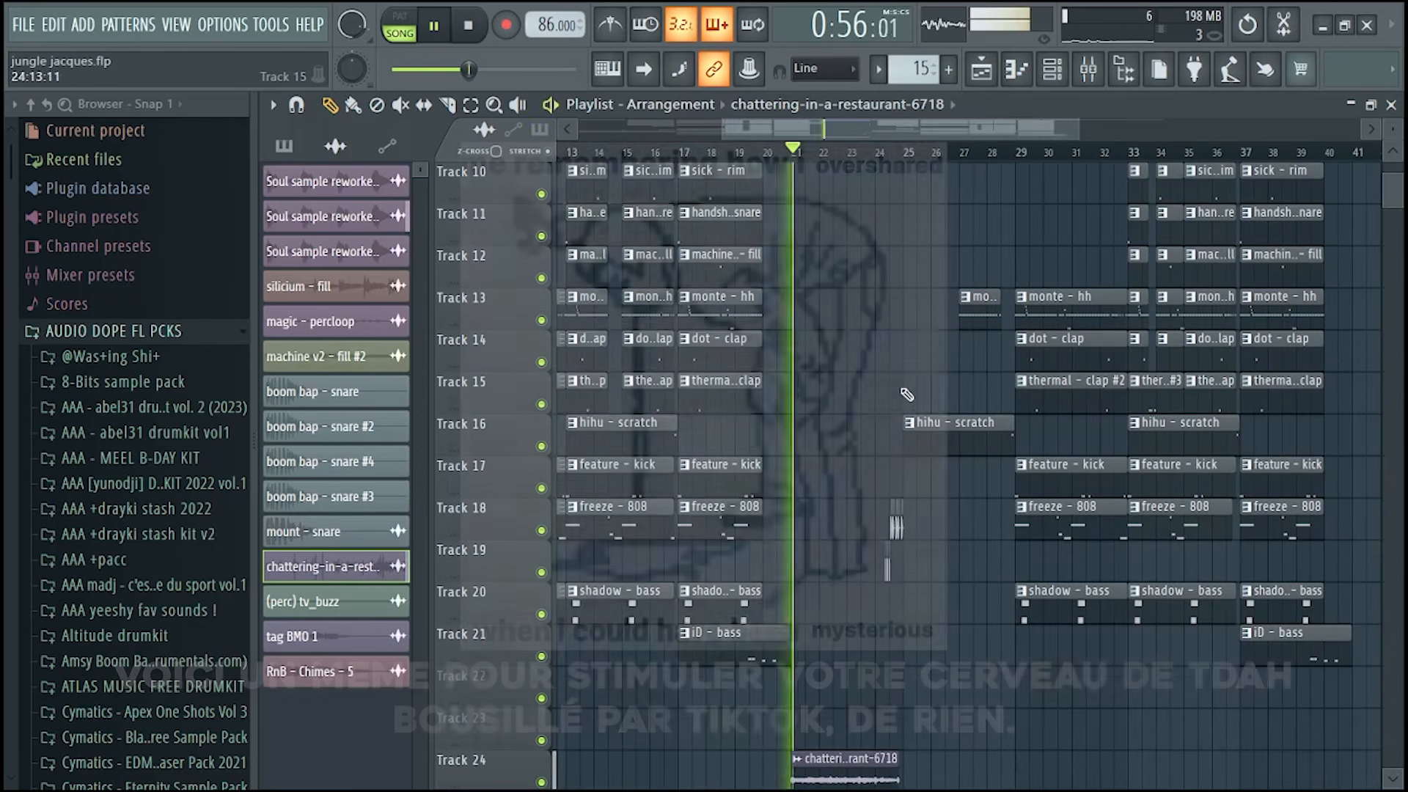
scroll(906, 395, up, 9)
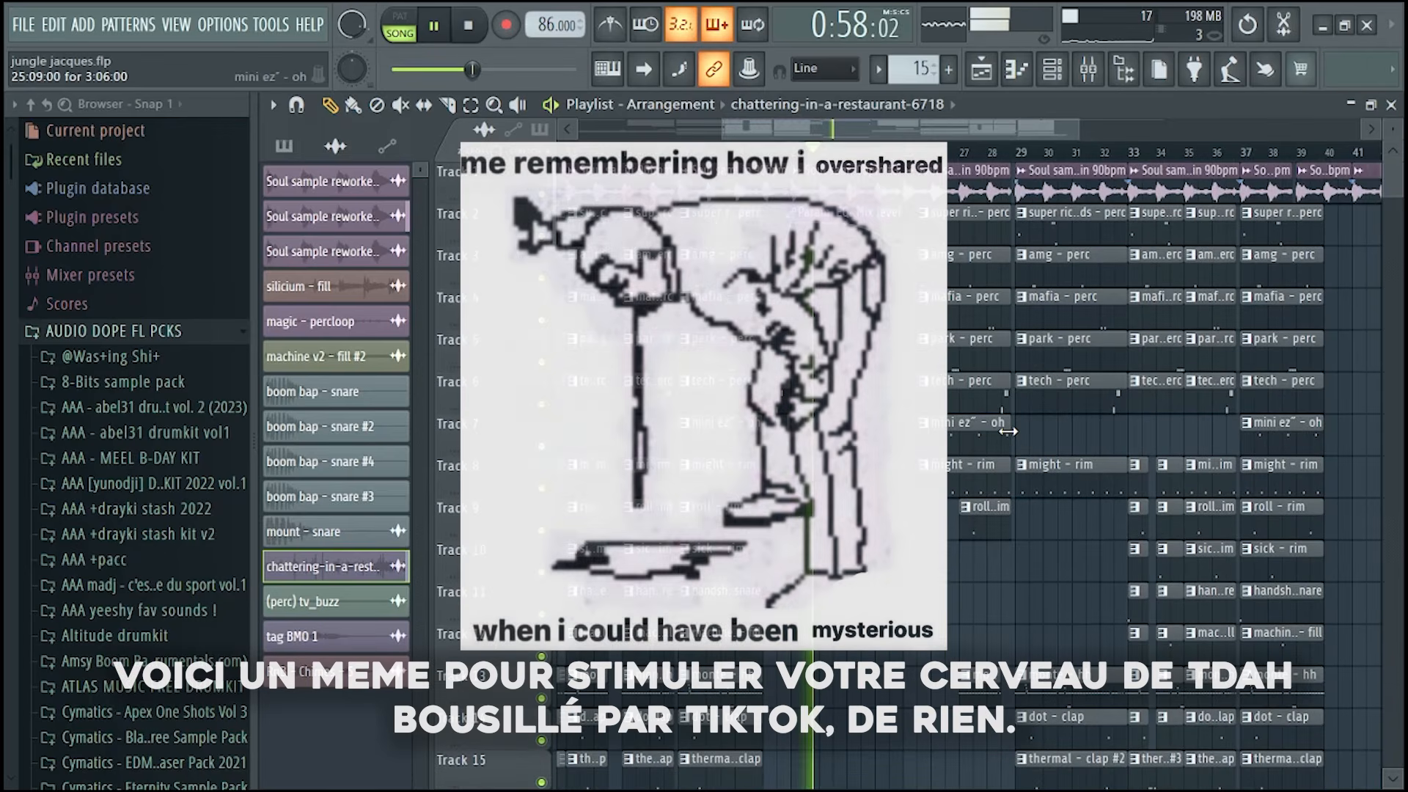
scroll(1008, 431, up, 3)
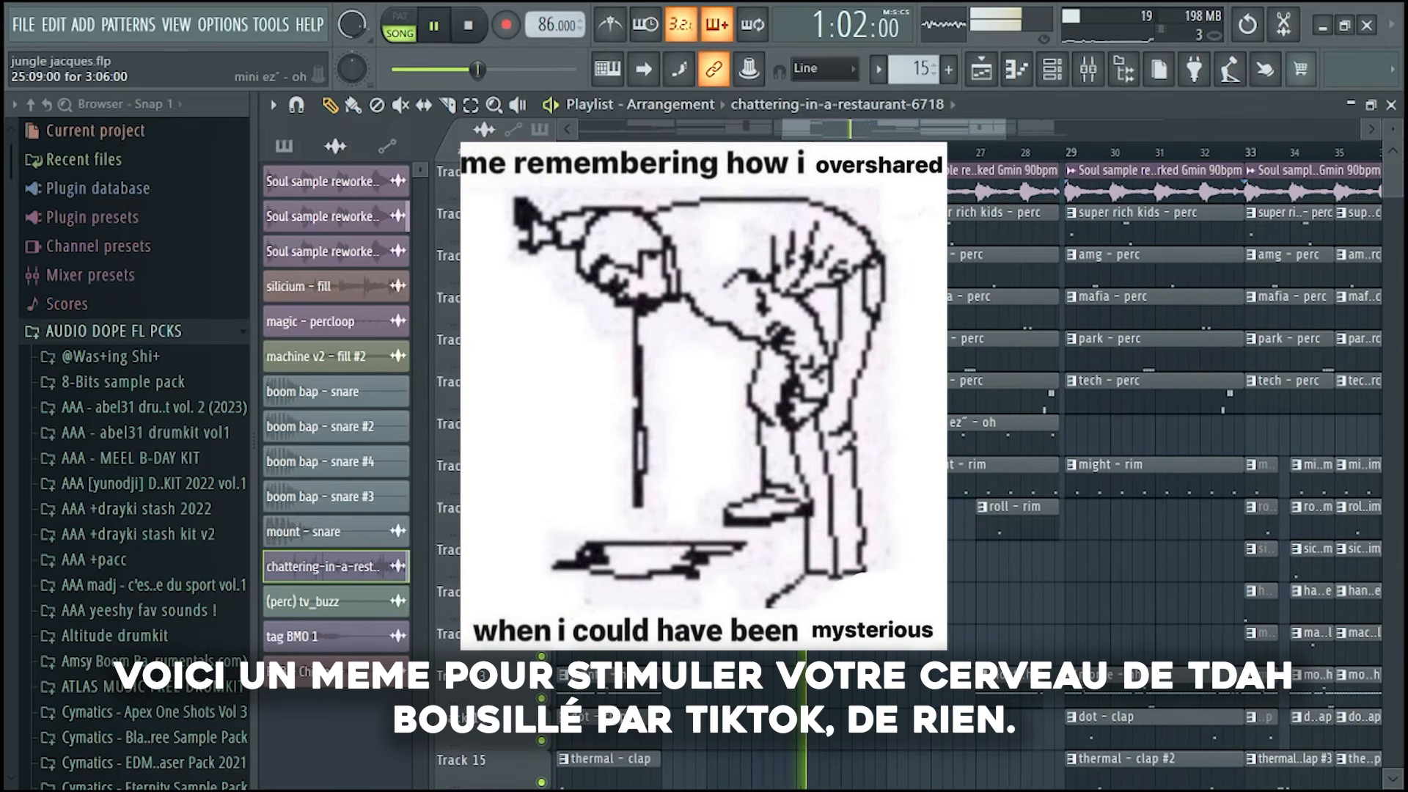
scroll(1161, 408, up, 1)
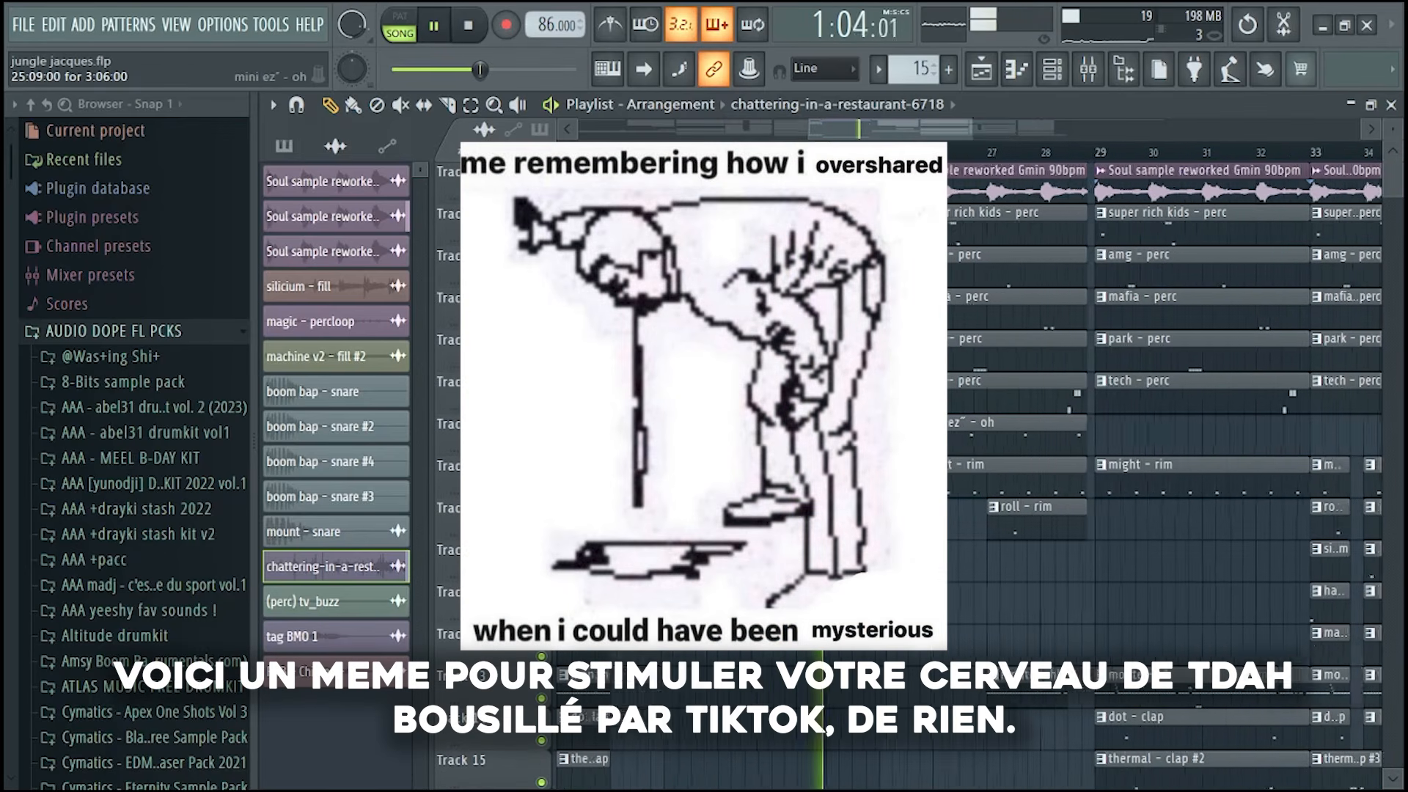
scroll(973, 438, up, 3)
scroll(974, 438, down, 2)
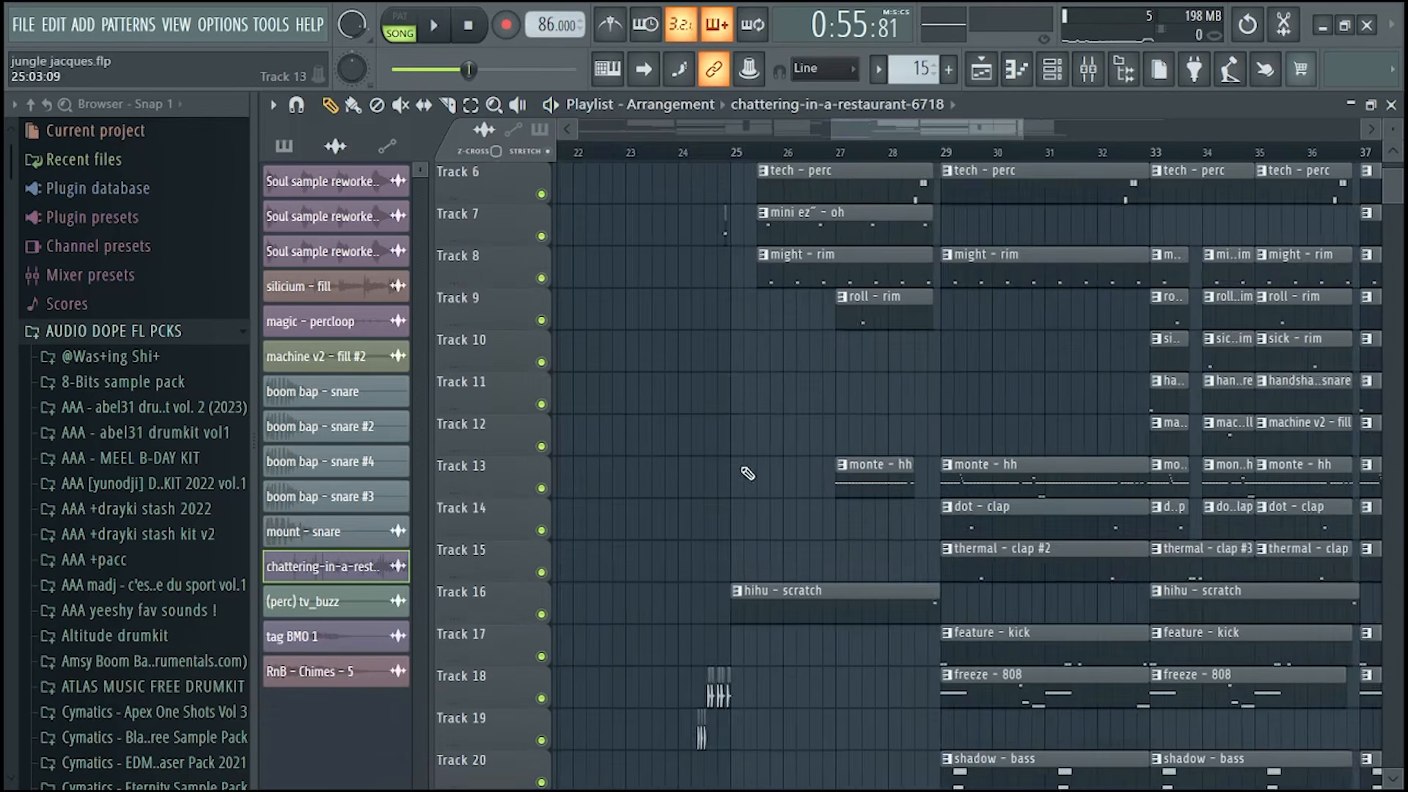
- Select the outro's time range from bar 41 to bar 49, over the last two soul sample clips
scroll(594, 473, down, 2)
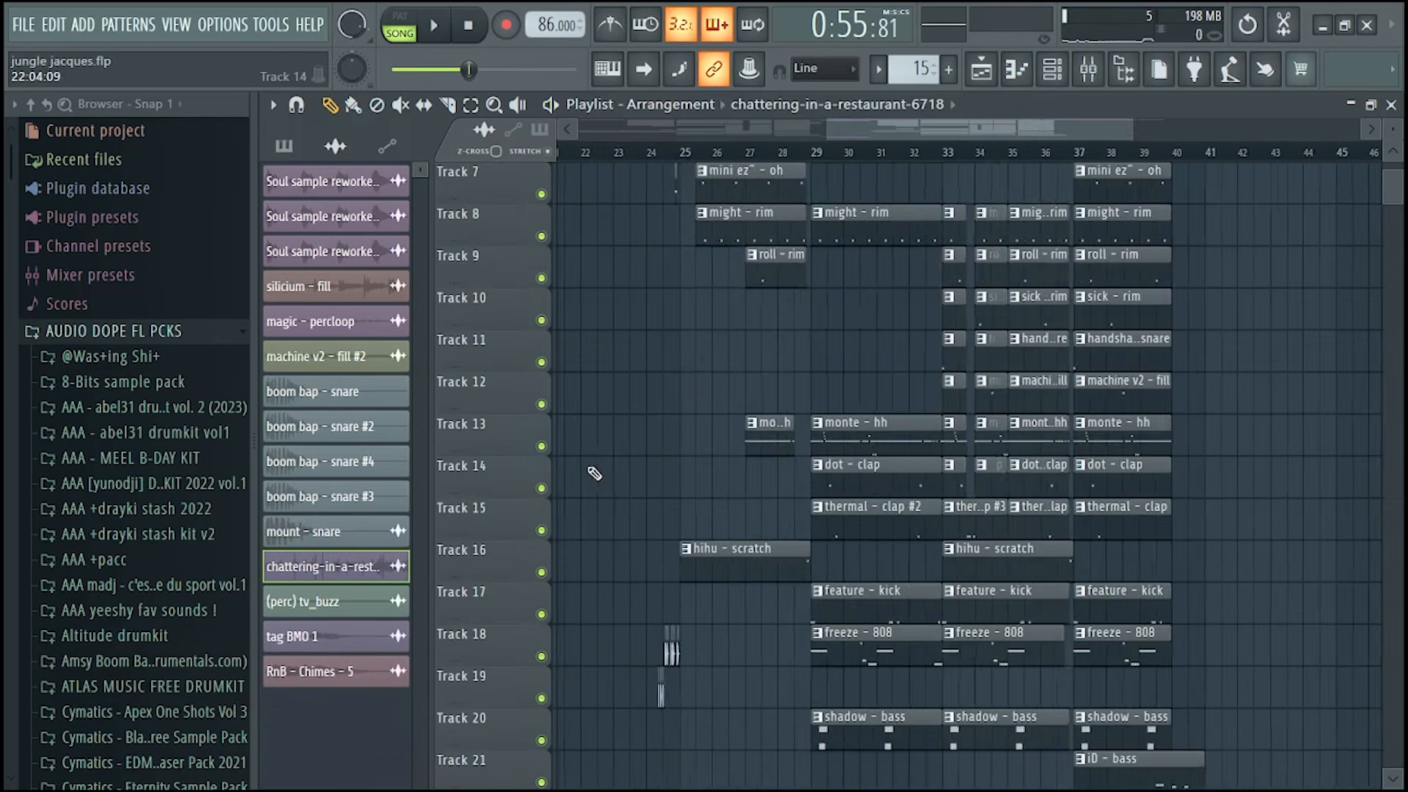
scroll(879, 462, down, 3)
scroll(1056, 448, up, 6)
scroll(1122, 385, up, 4)
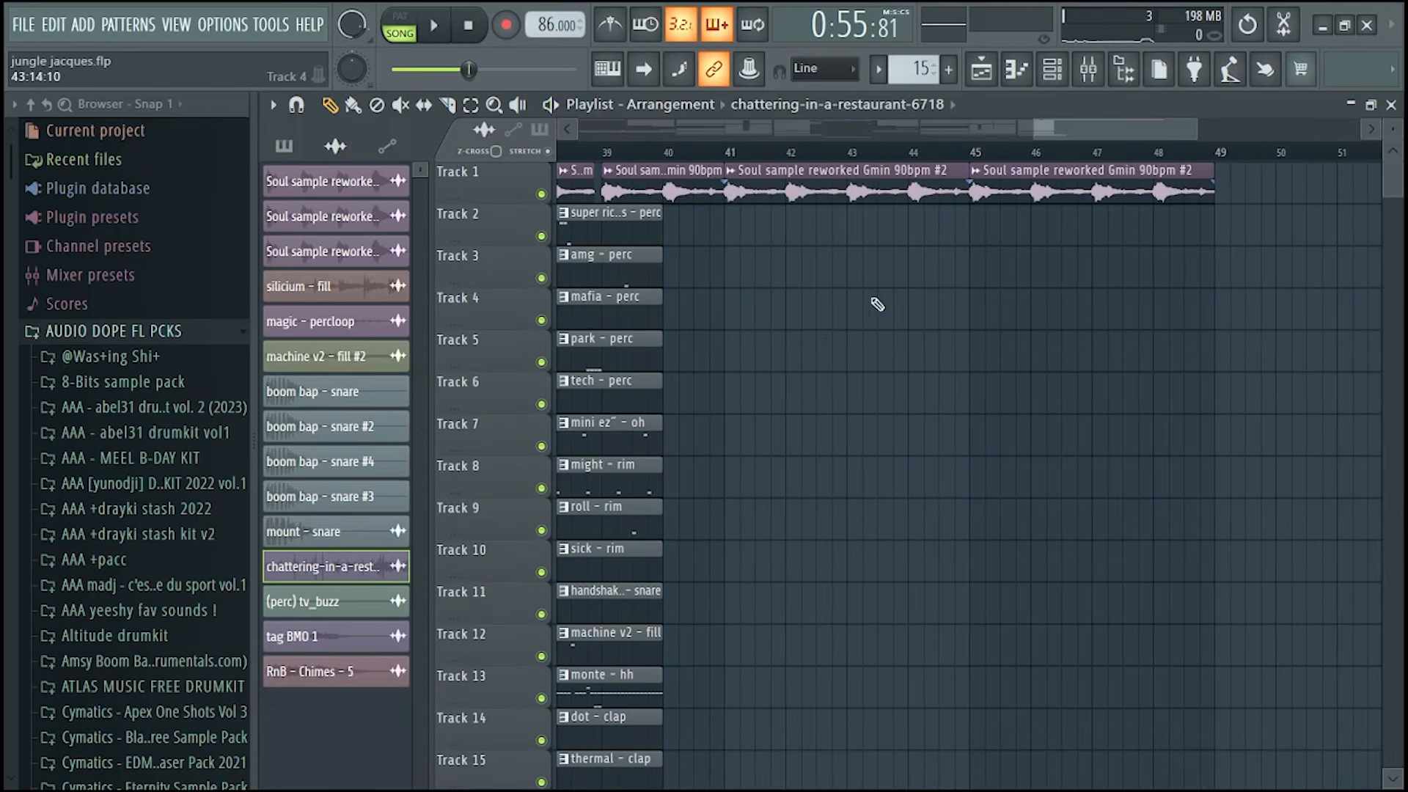
drag(727, 152, 1217, 153)
- Open the channel settings of the Soul sample reworked Gmin 90bpm #2 clip at bar 41 on Track 1
scroll(1025, 270, down, 4)
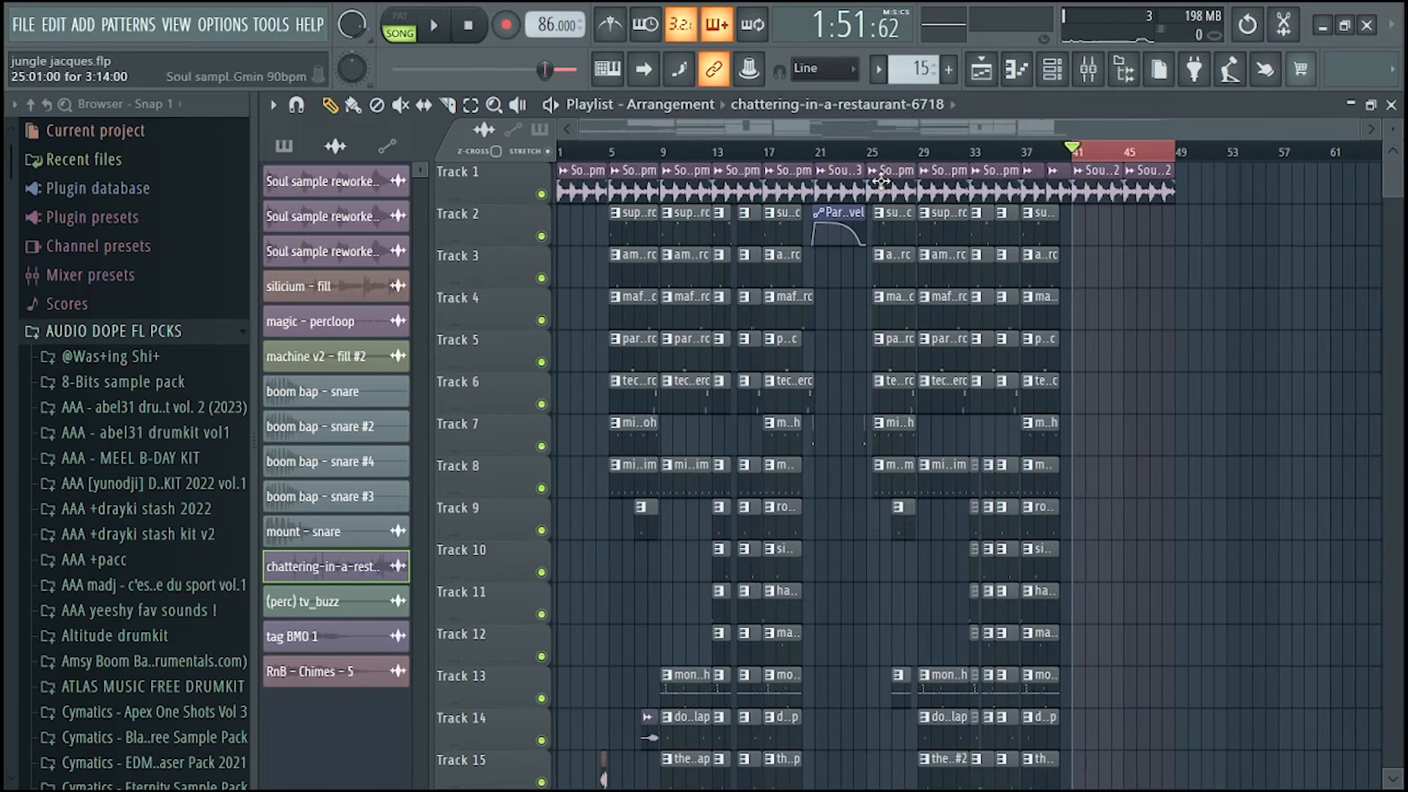
scroll(1100, 195, up, 5)
click(939, 170)
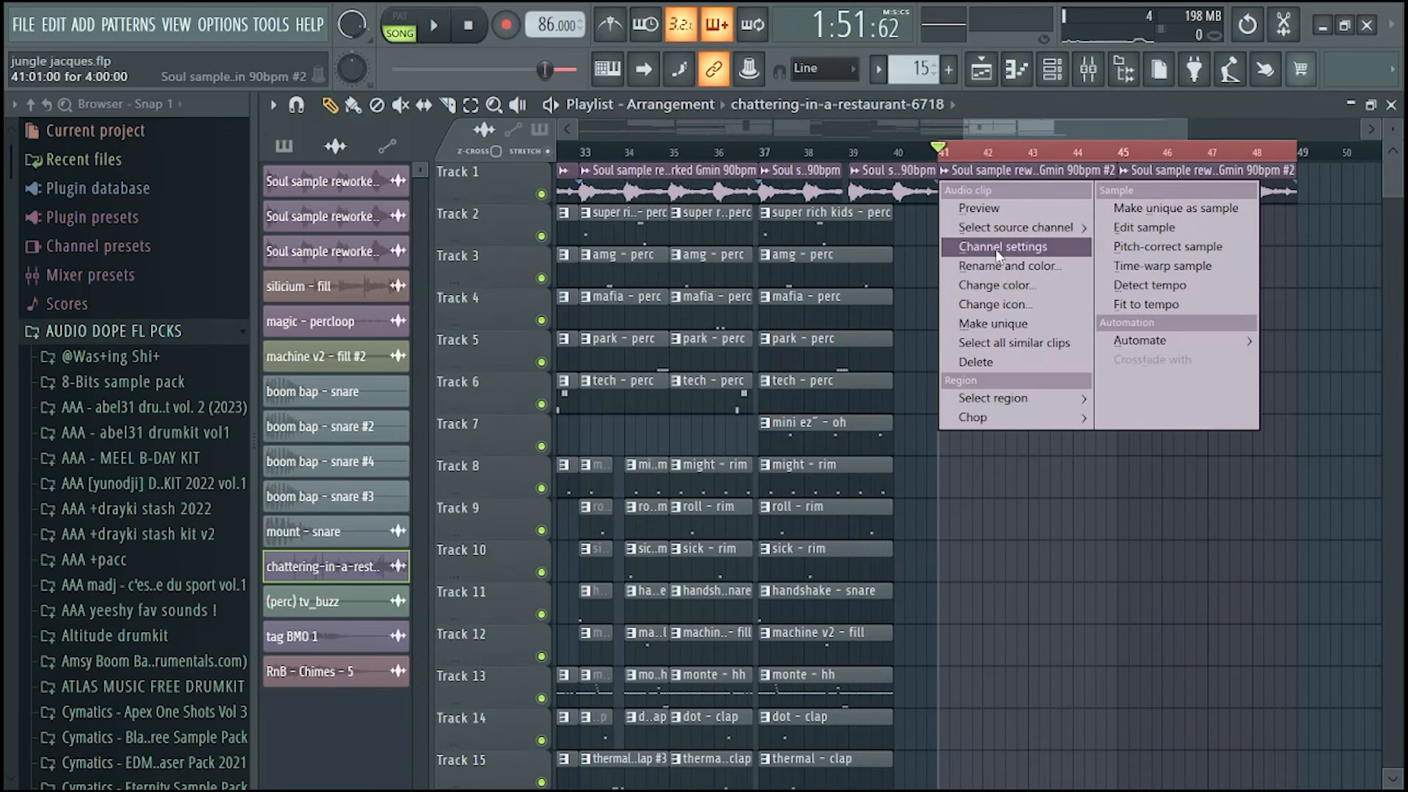
click(996, 173)
double_click(995, 173)
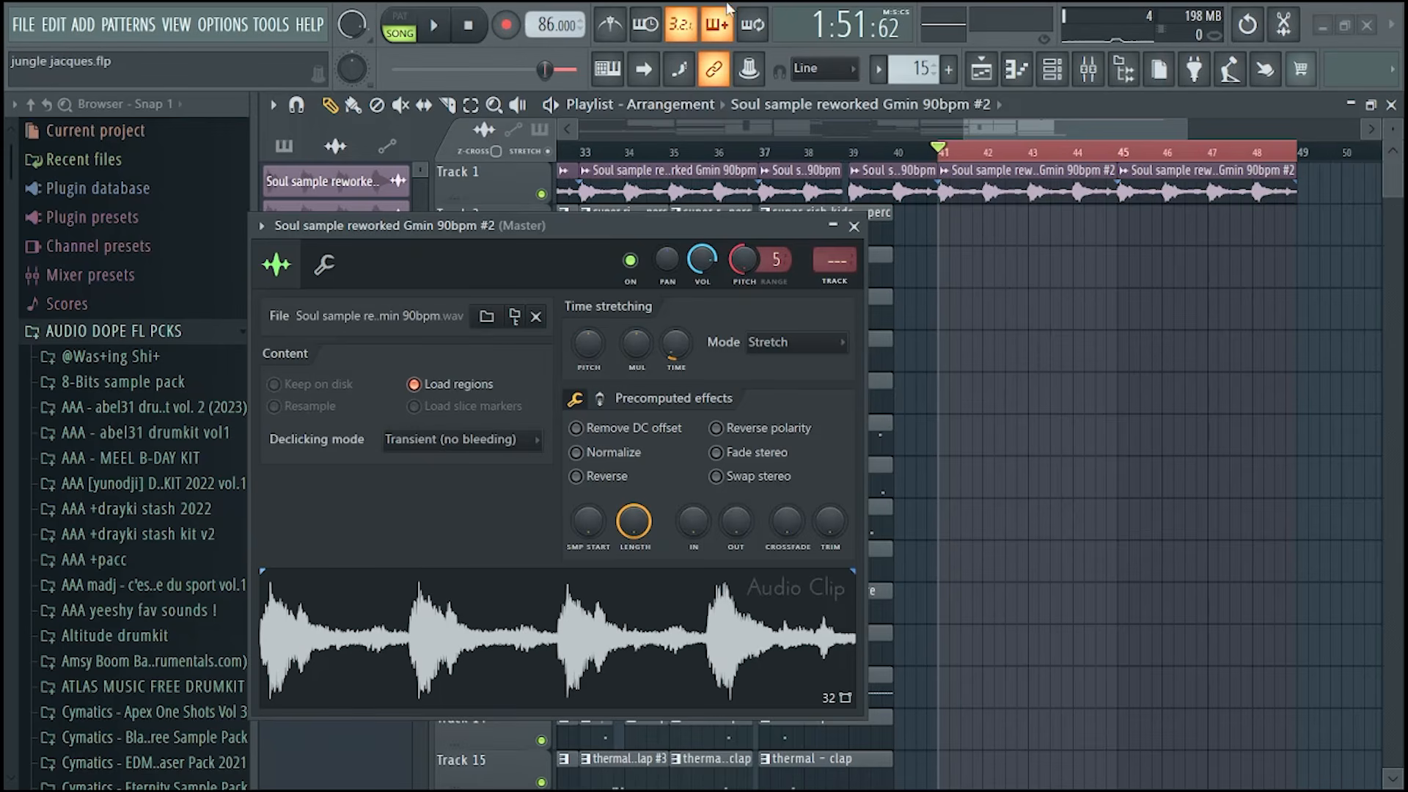
- Close the sample's settings and play the outro from about half a bar before bar 41
scroll(997, 316, up, 2)
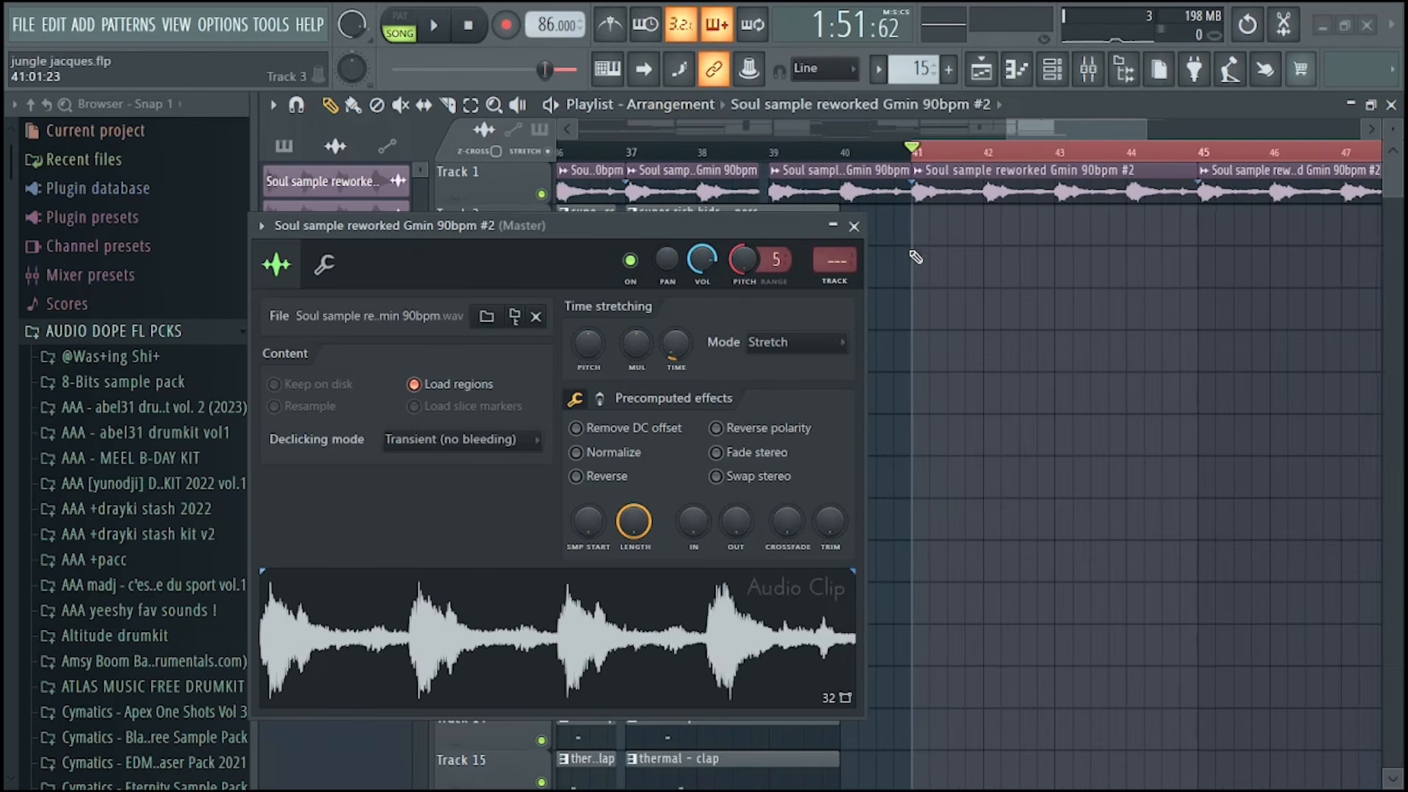
click(885, 156)
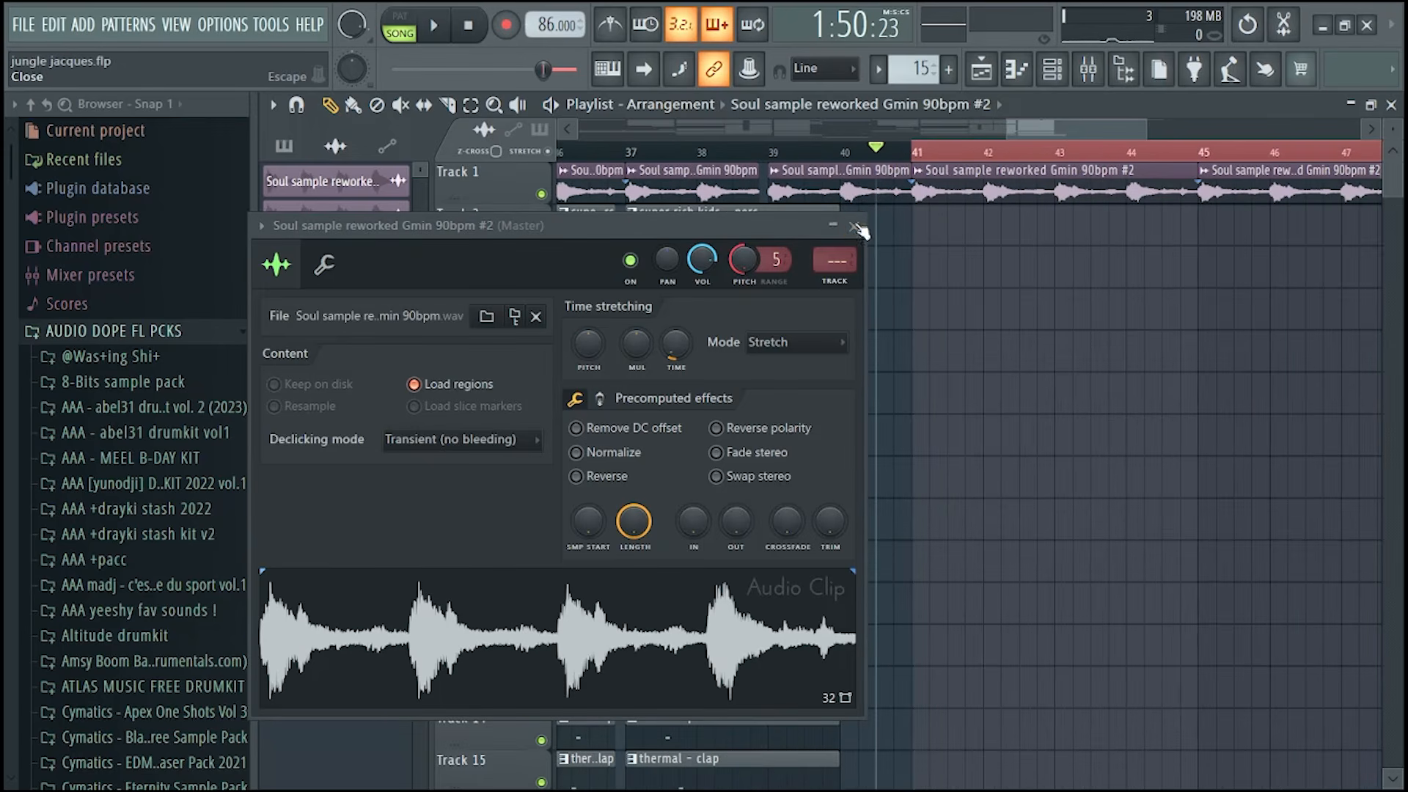
click(854, 226)
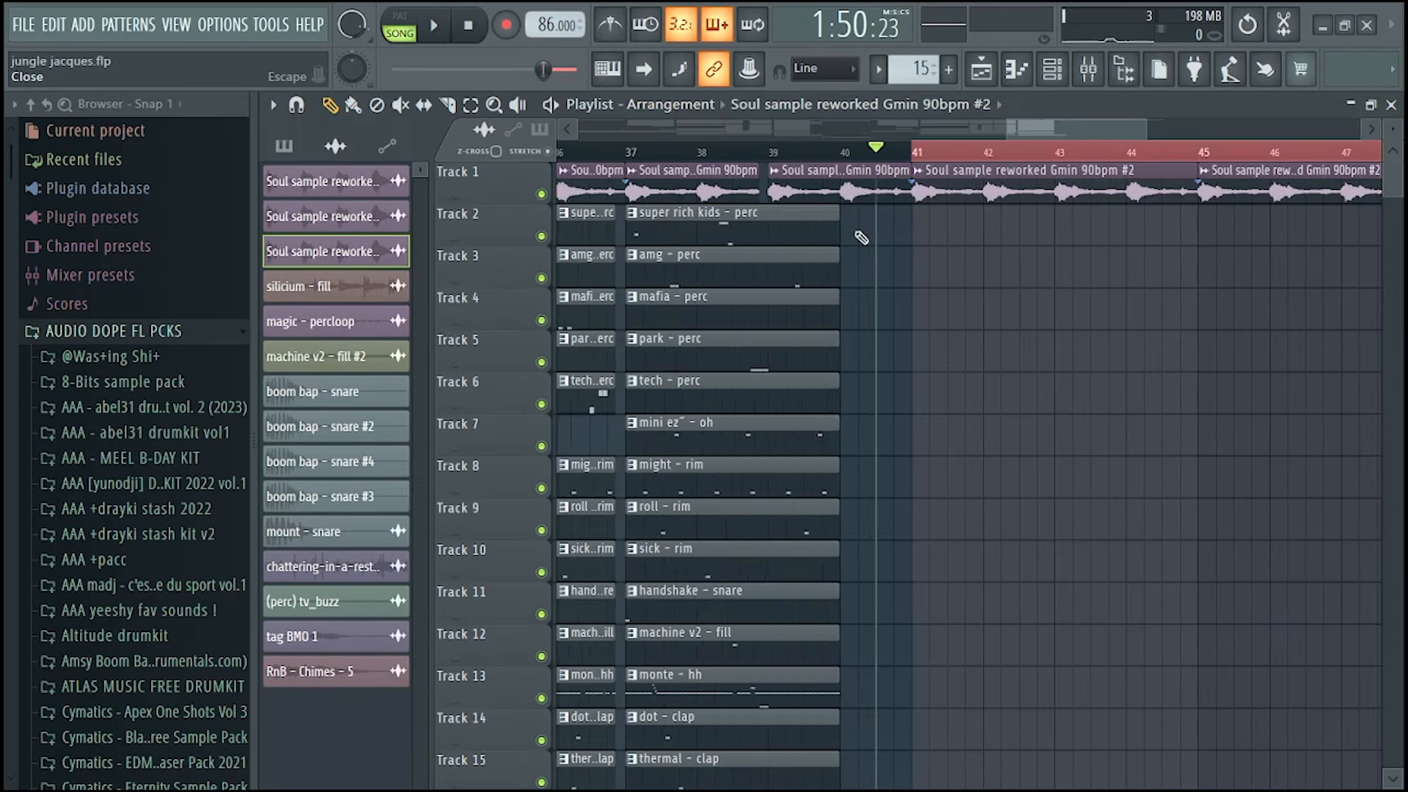
scroll(922, 165, down, 2)
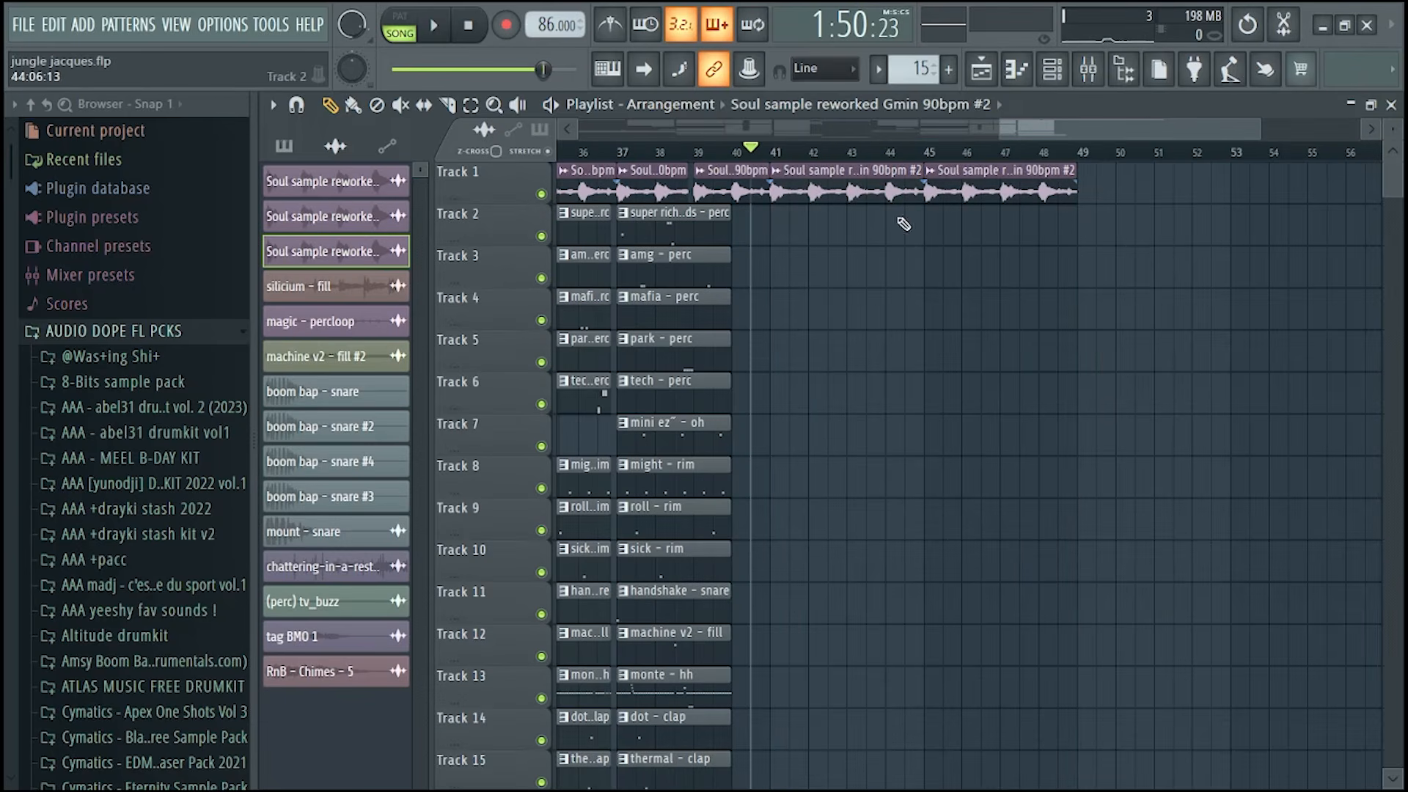
key(space)
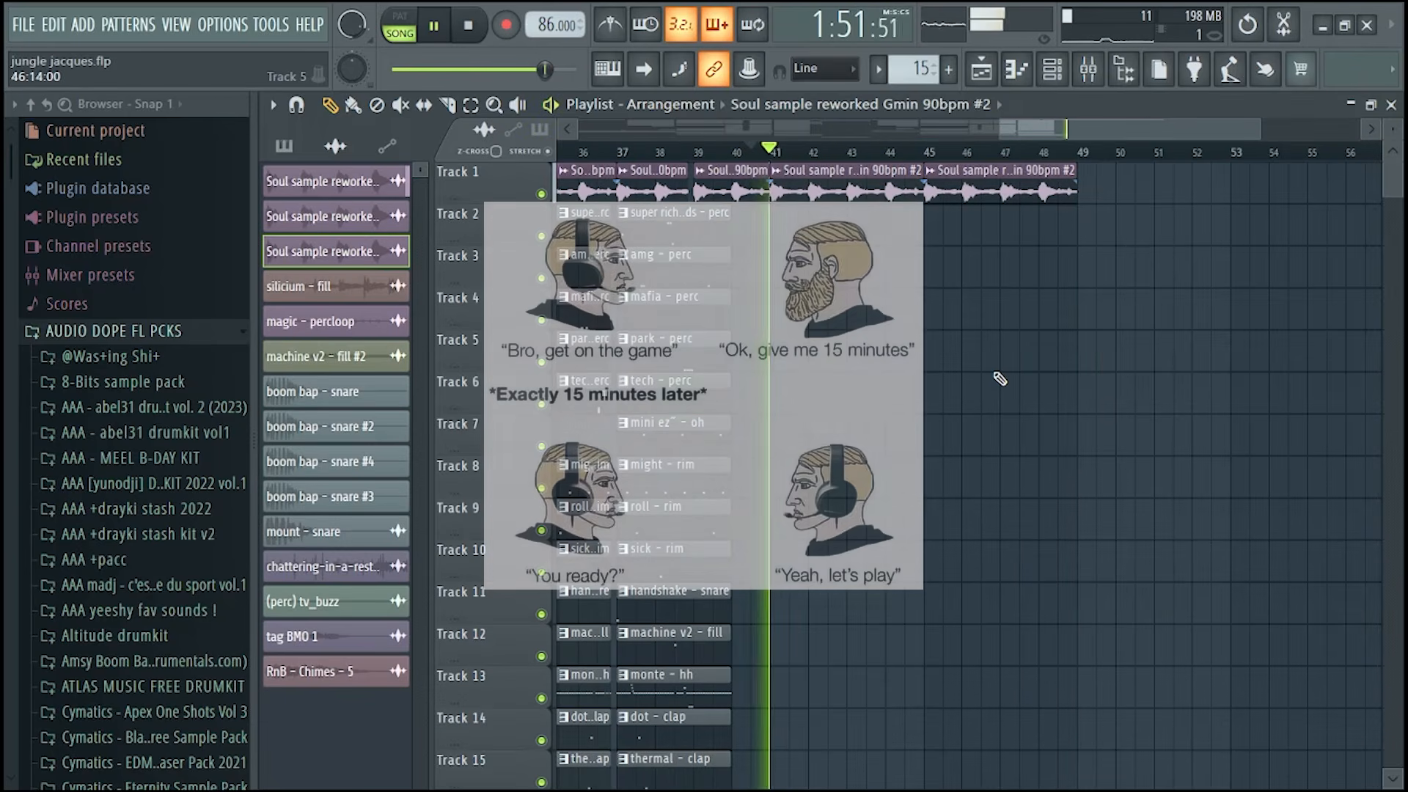
scroll(914, 417, down, 5)
scroll(914, 417, up, 5)
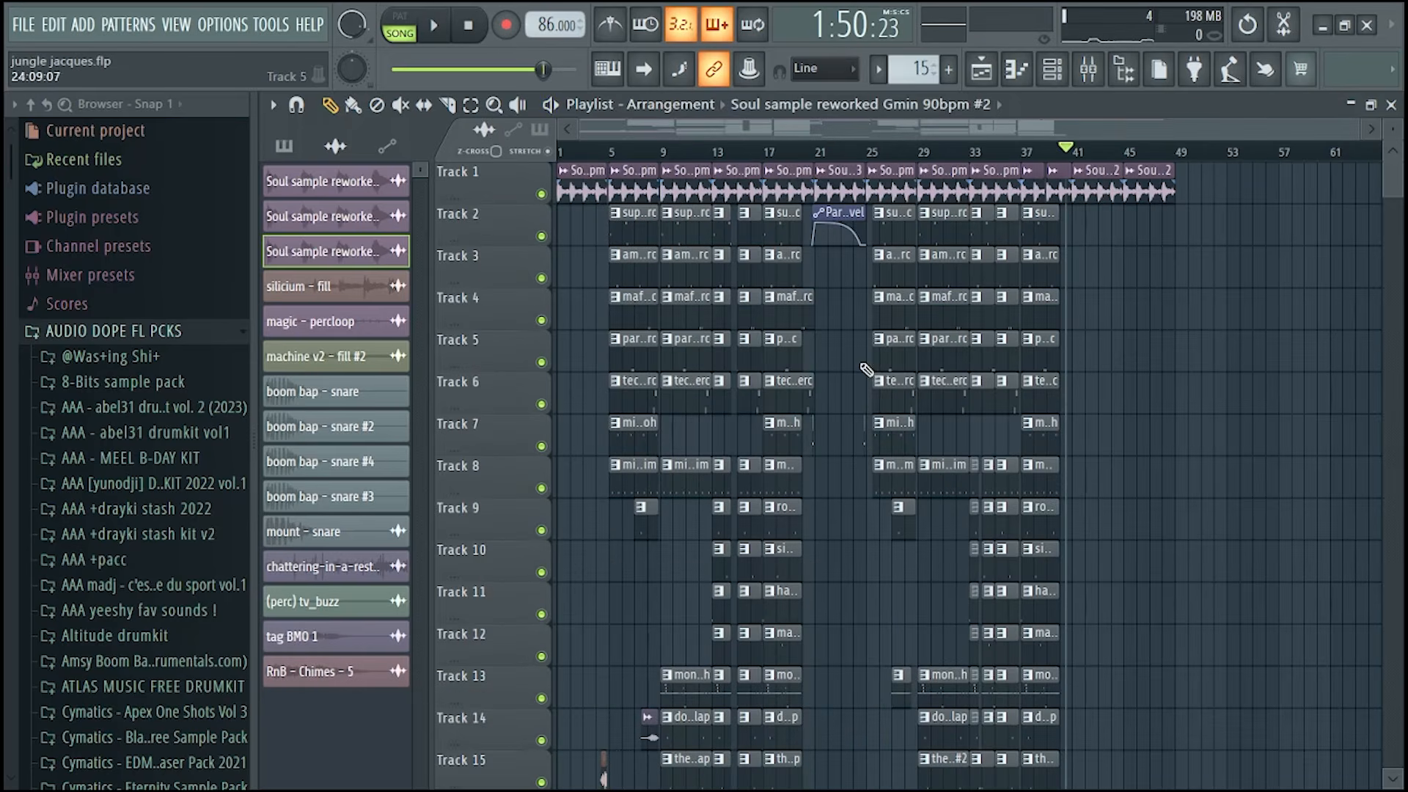
- Open CamelCrusher on the mixer's Master track and view its preset list, keeping the Subtle Master patch
scroll(873, 375, down, 4)
click(1088, 68)
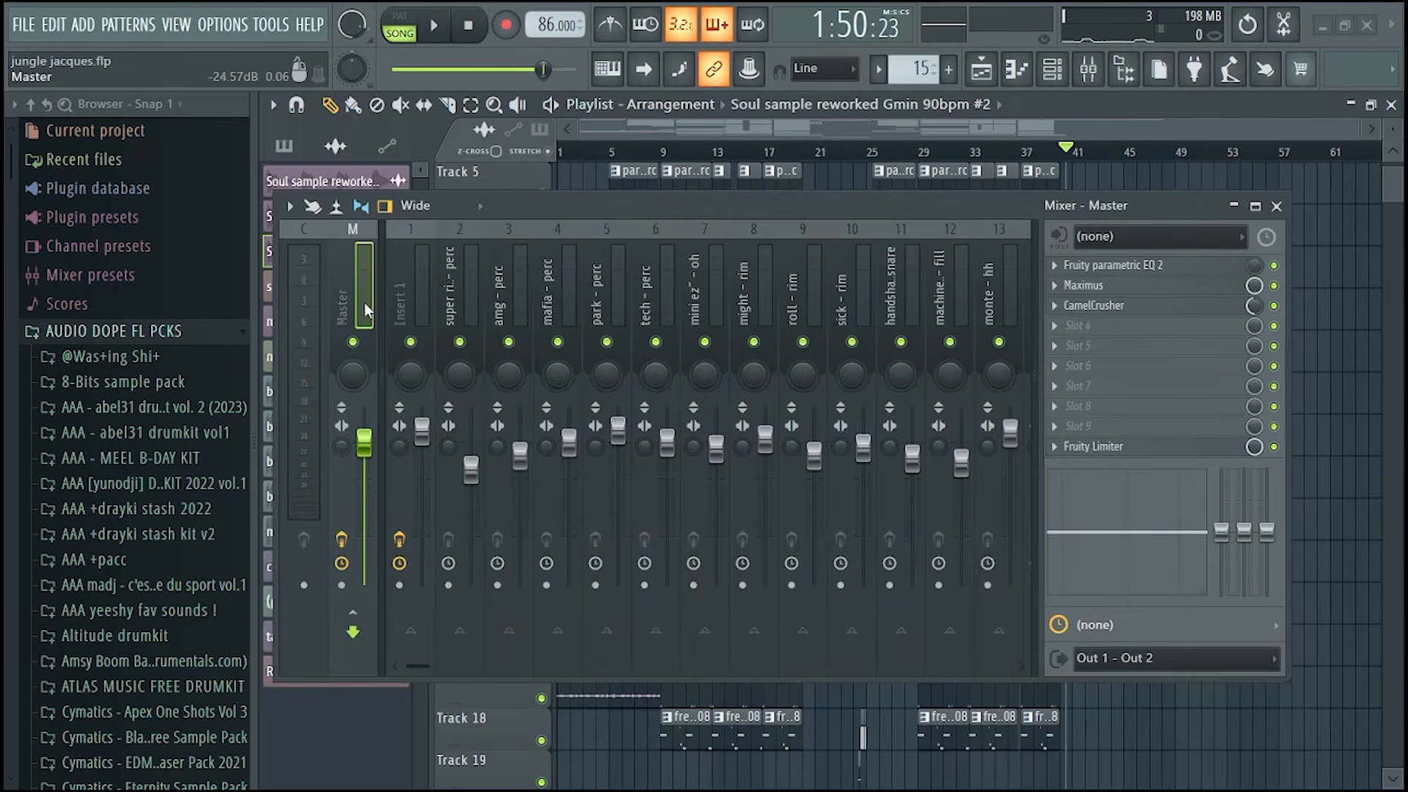
drag(535, 209, 533, 110)
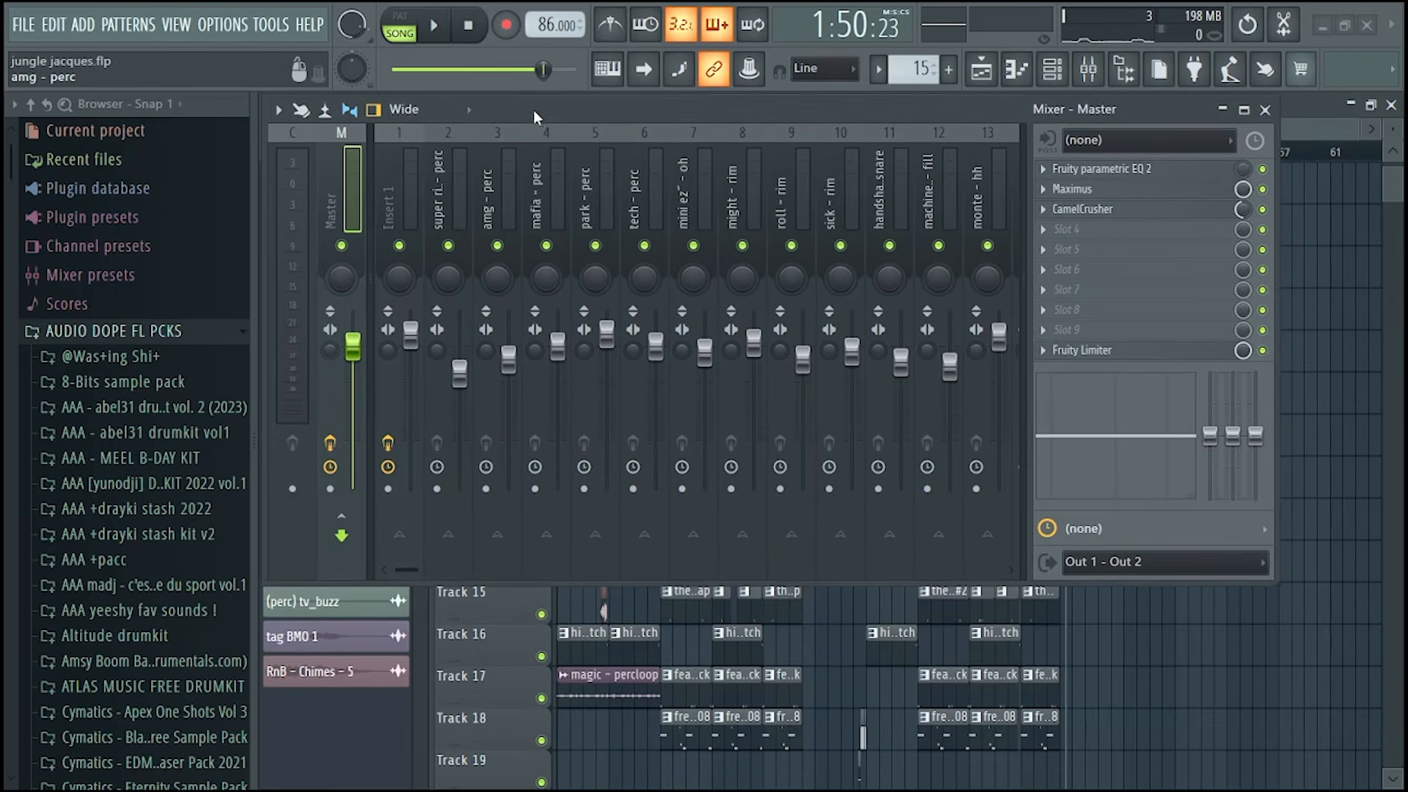
click(1101, 212)
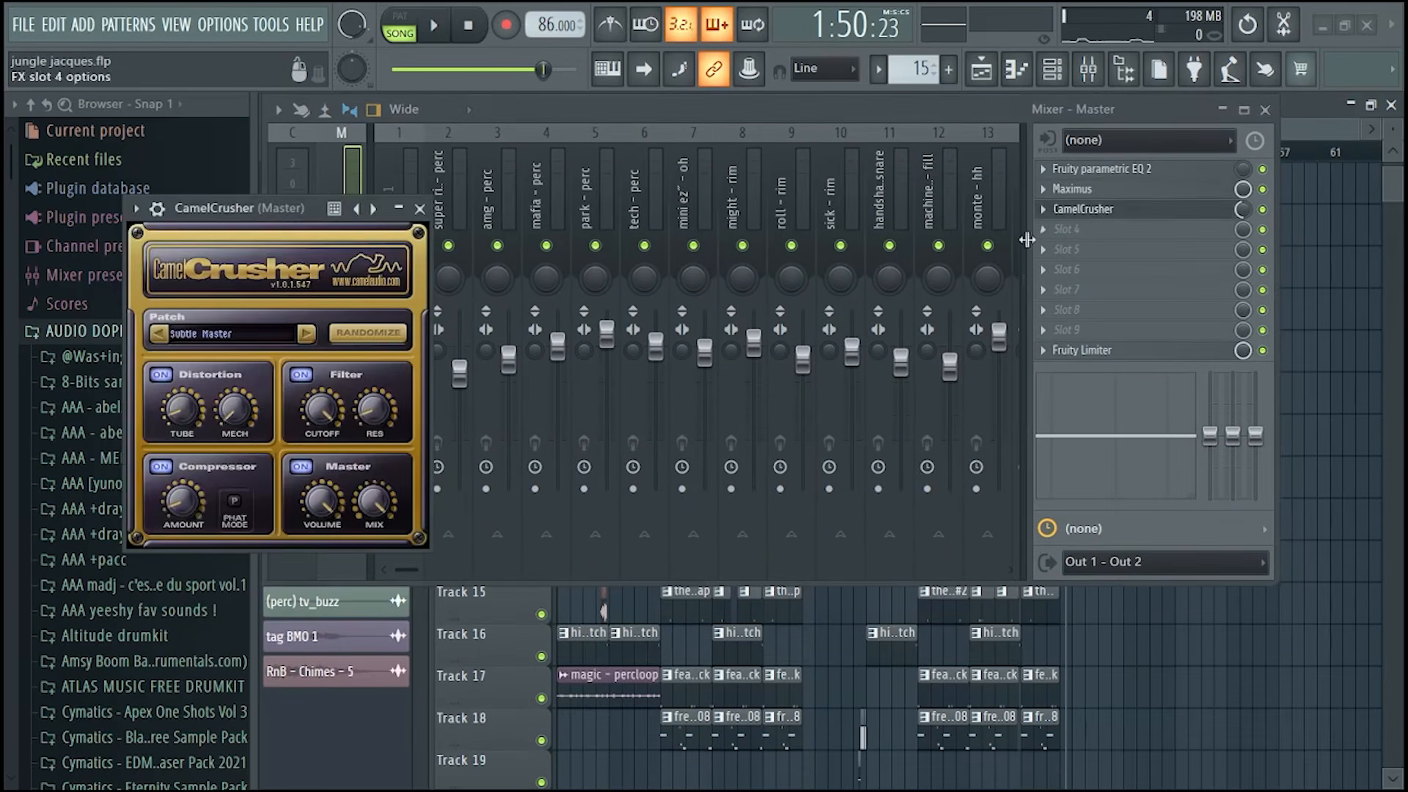
click(293, 331)
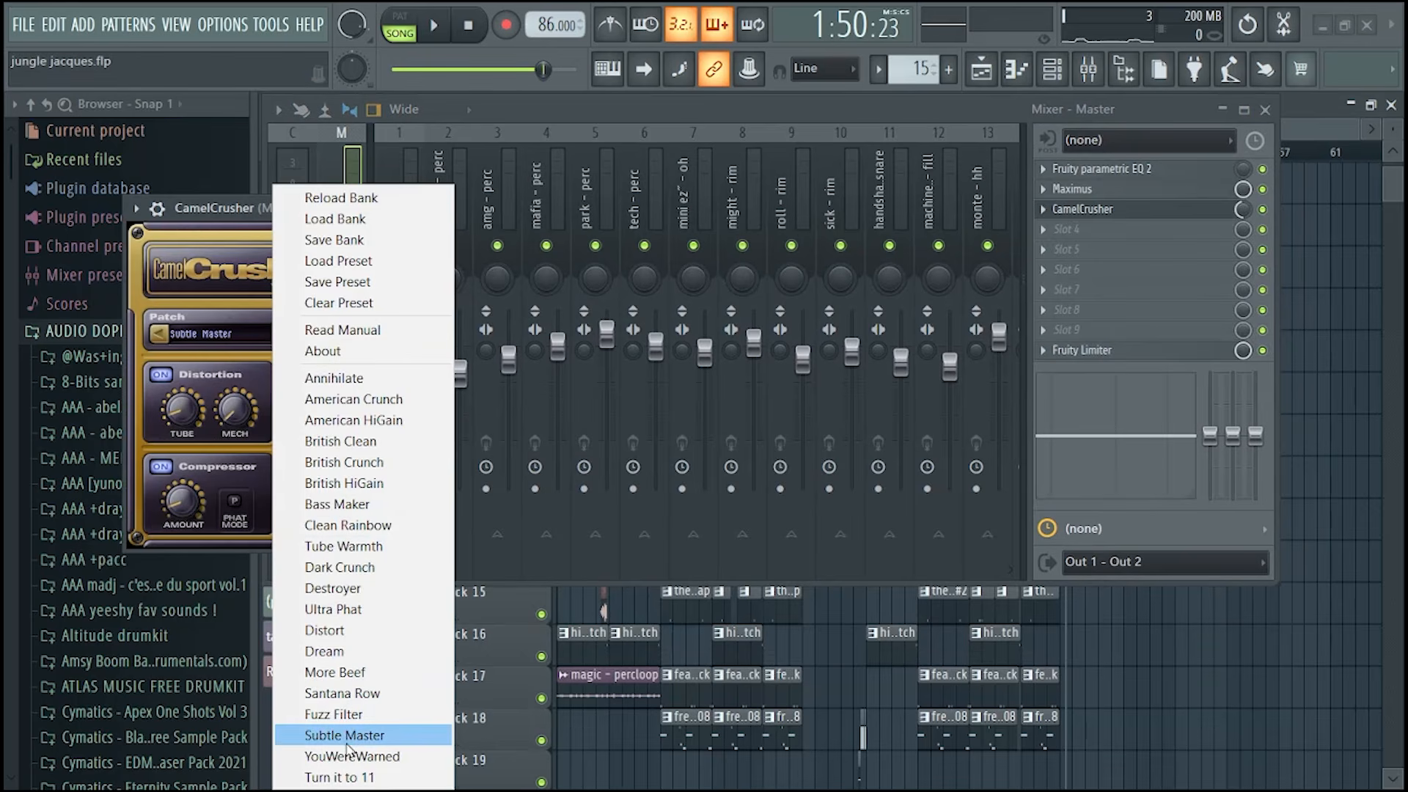
click(209, 236)
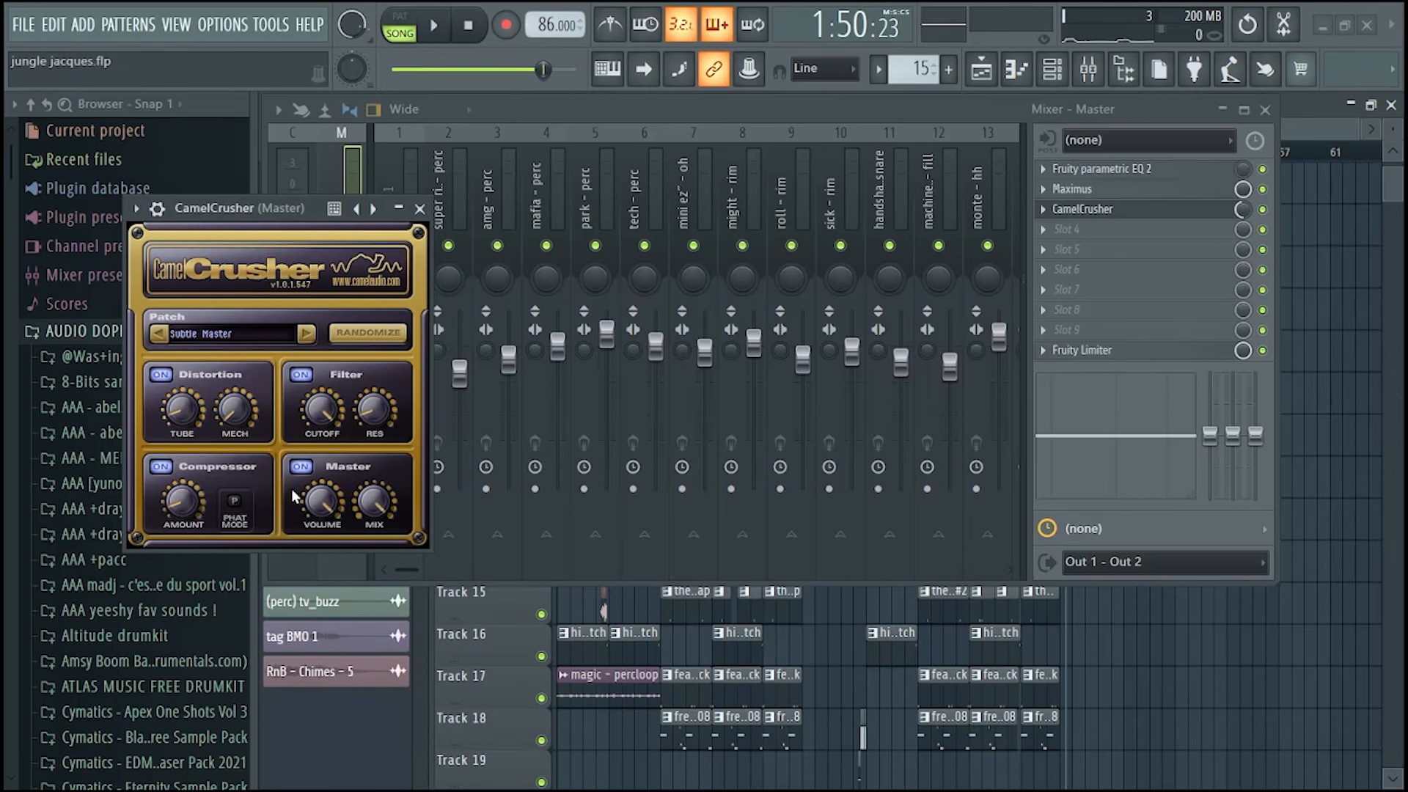
- Close CamelCrusher, view the Maximus band settings on the Master track, and close Maximus and the mixer
click(420, 208)
click(1100, 192)
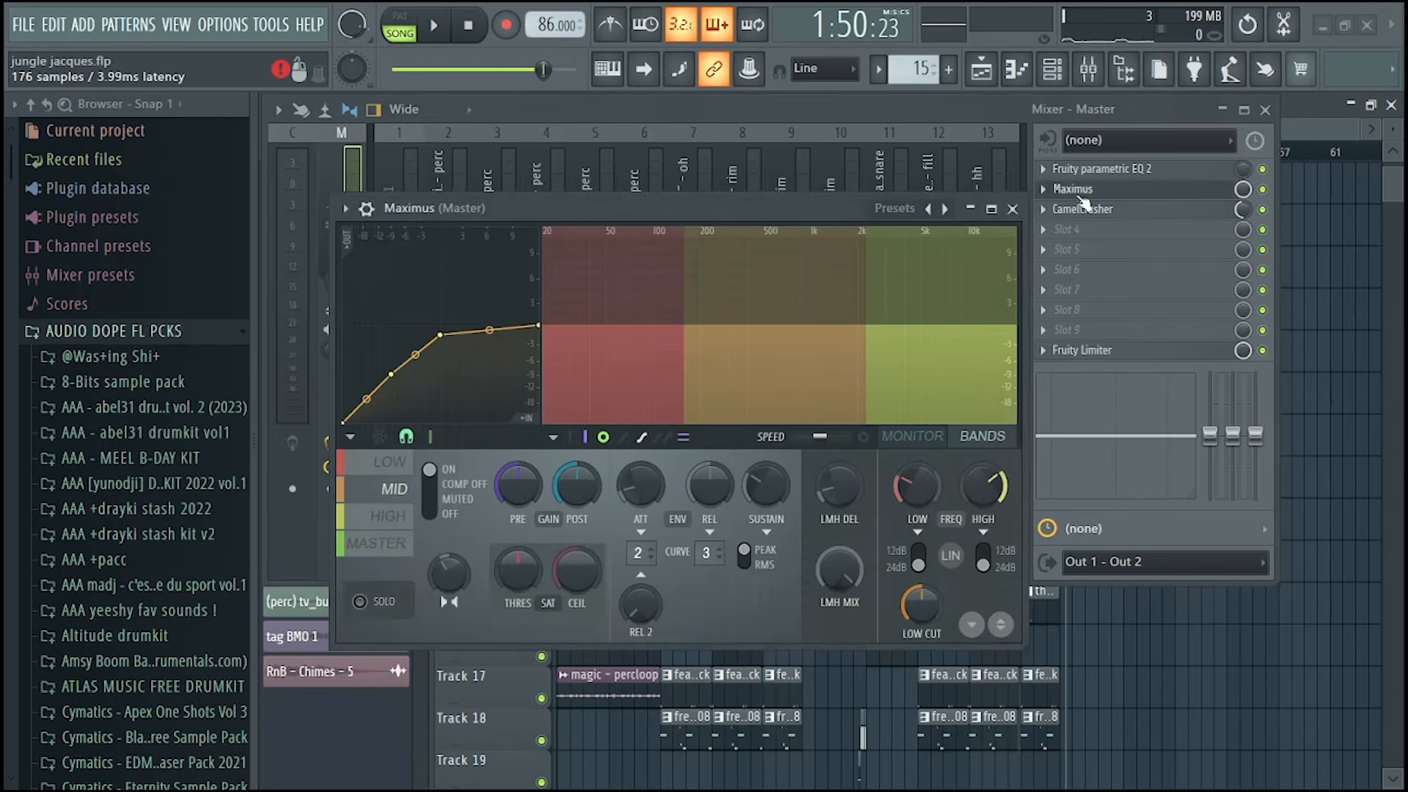
drag(591, 202, 531, 99)
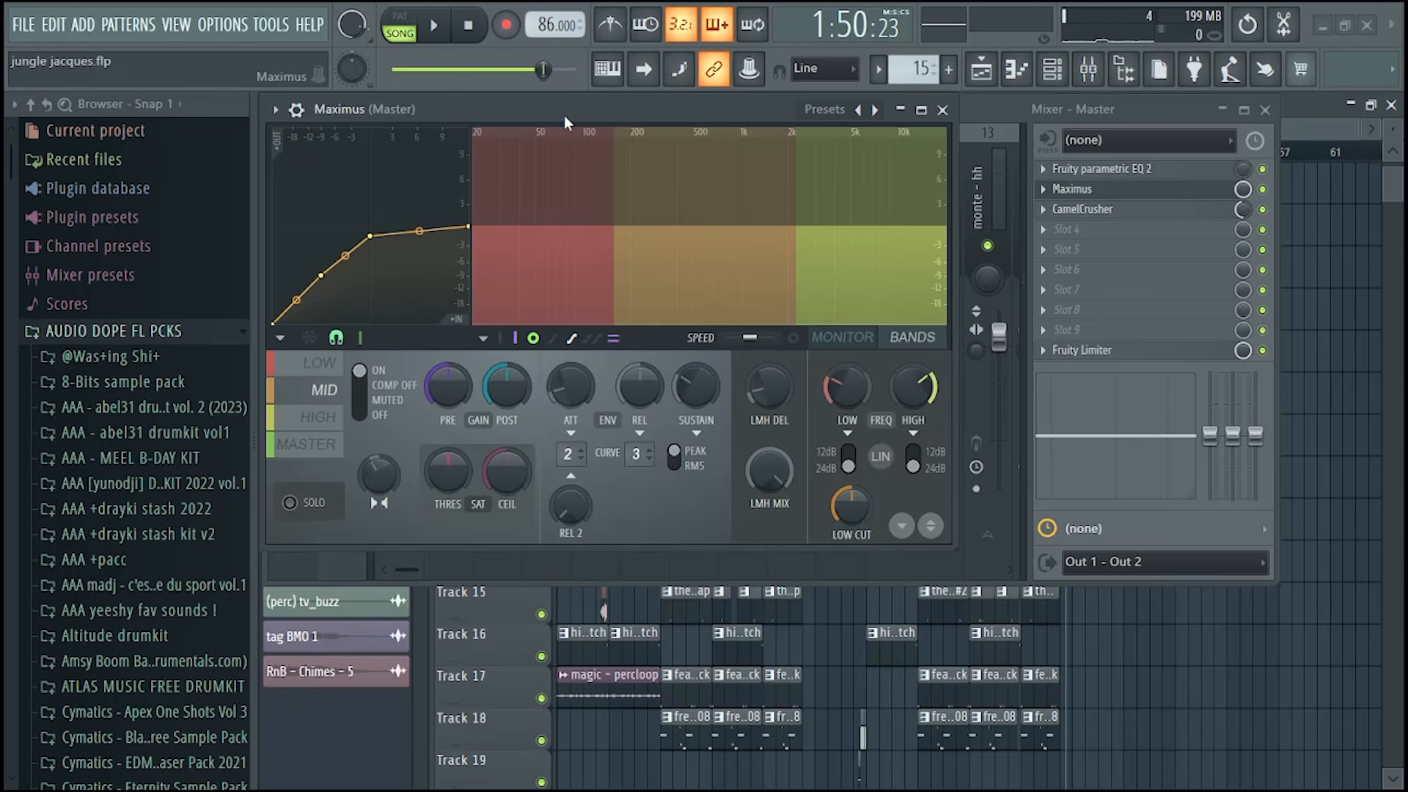
click(942, 109)
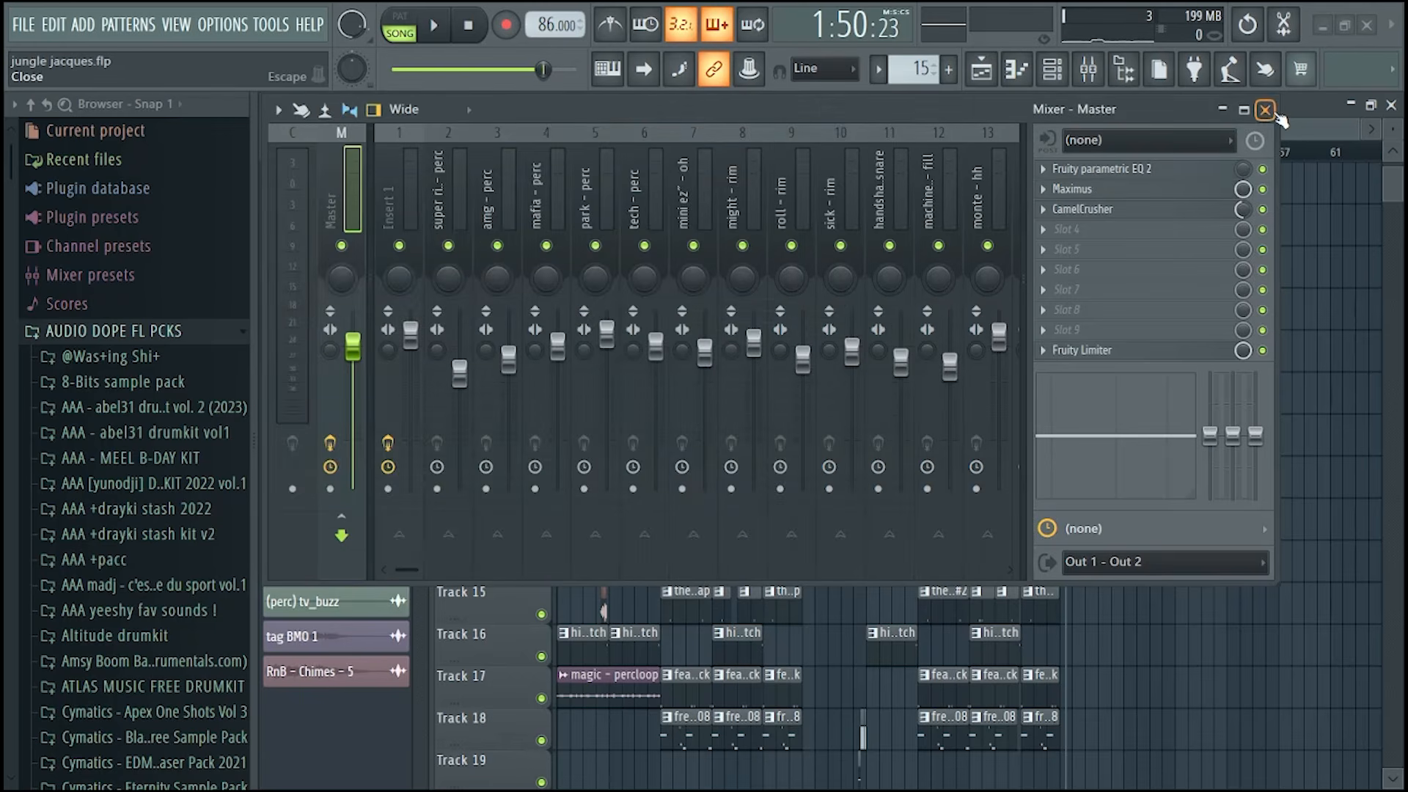
click(1264, 110)
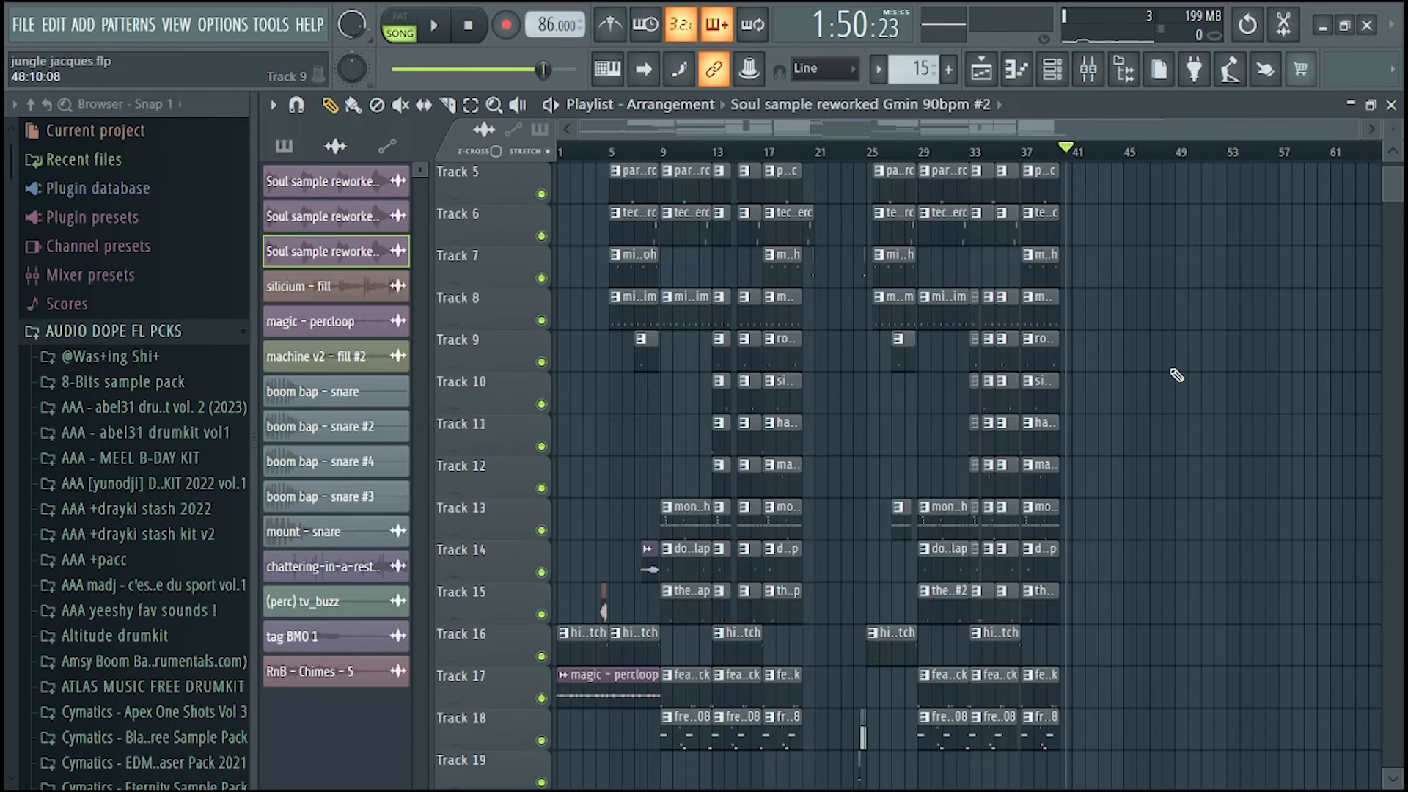
scroll(1175, 374, up, 4)
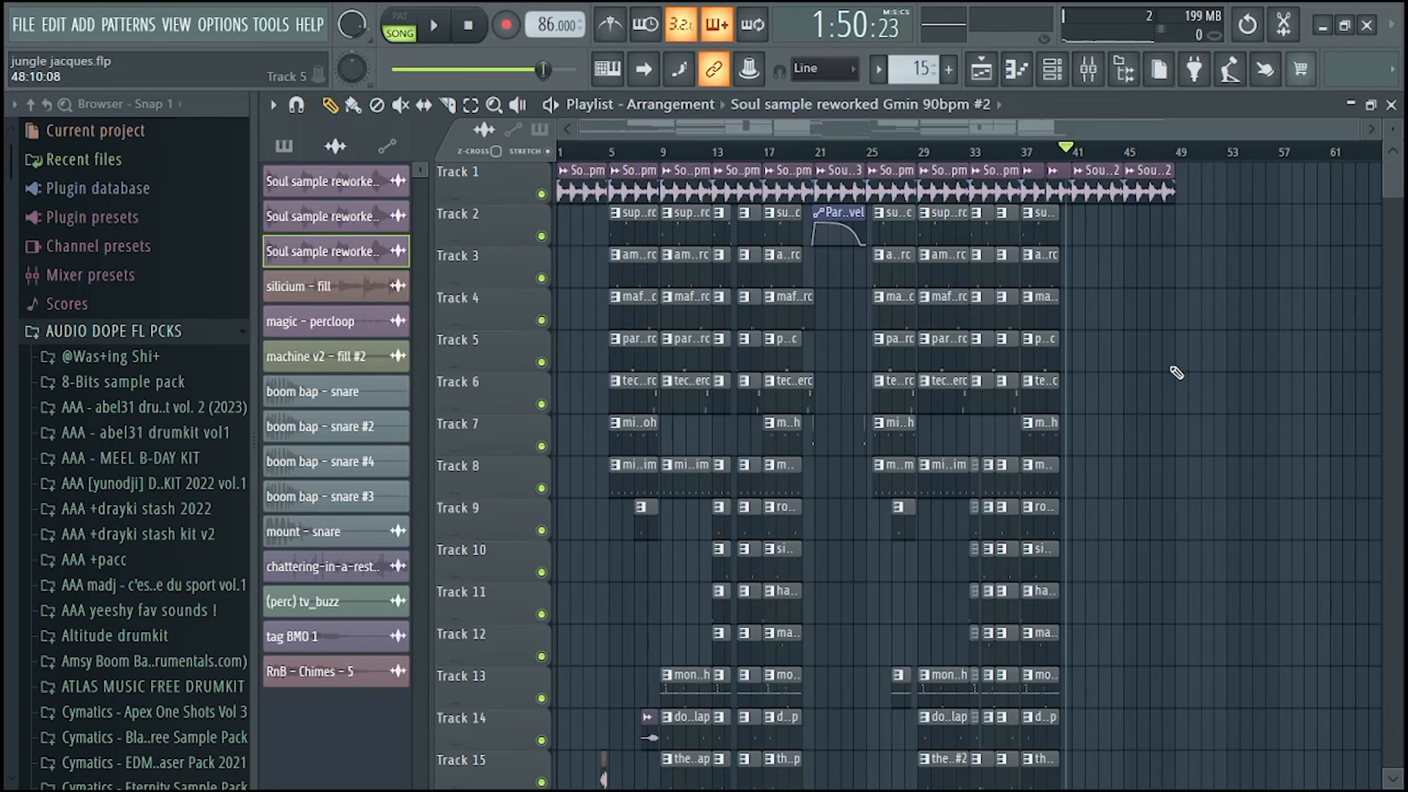
scroll(1235, 279, up, 5)
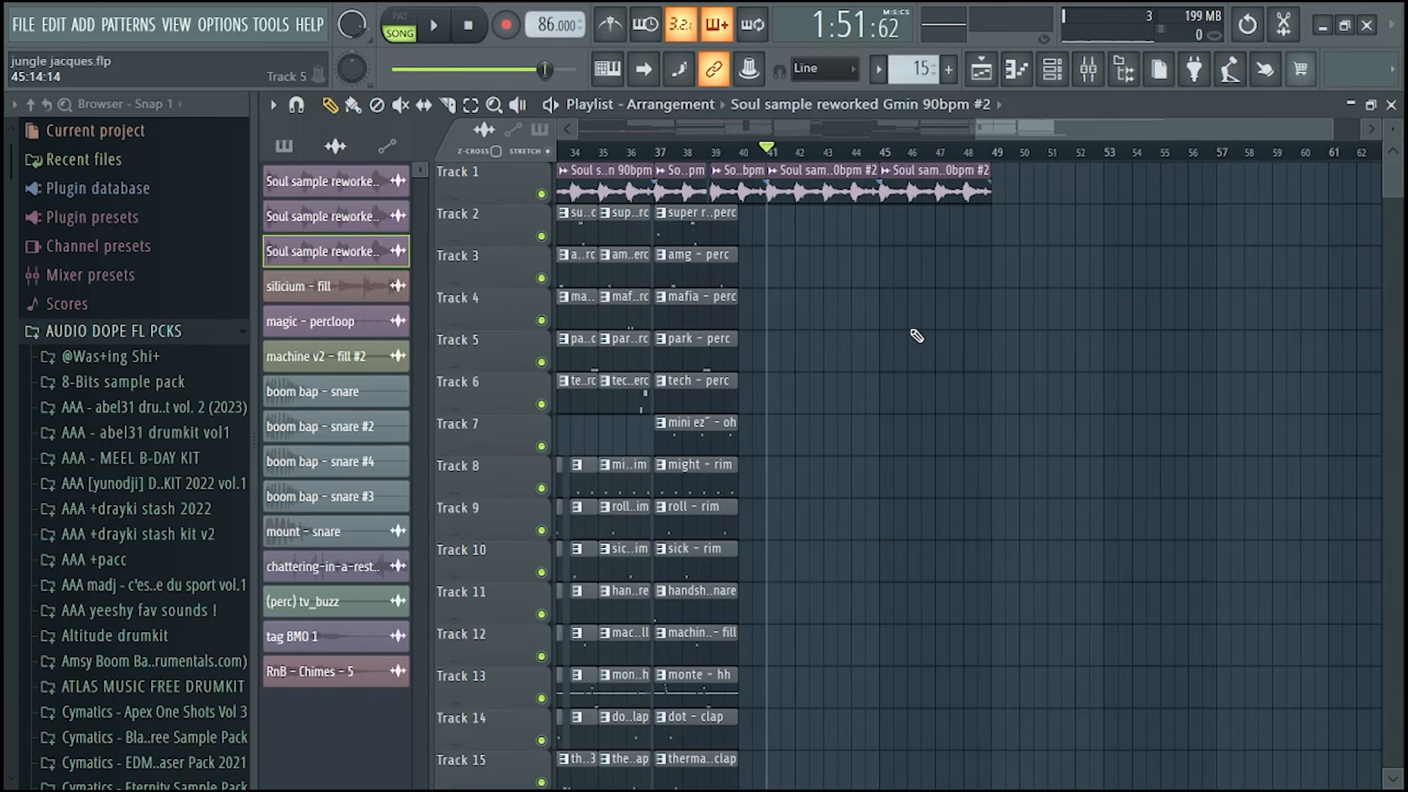
scroll(879, 293, down, 3)
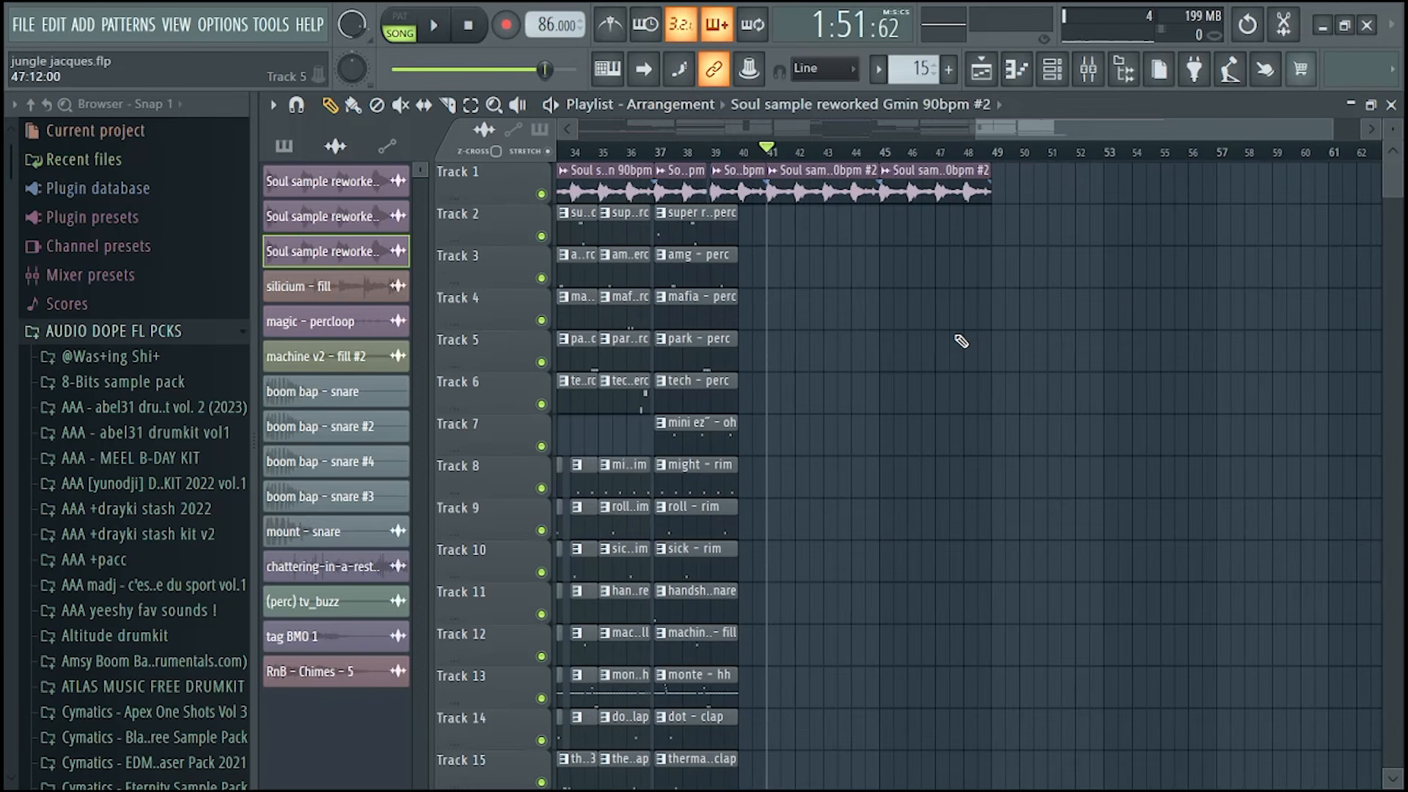